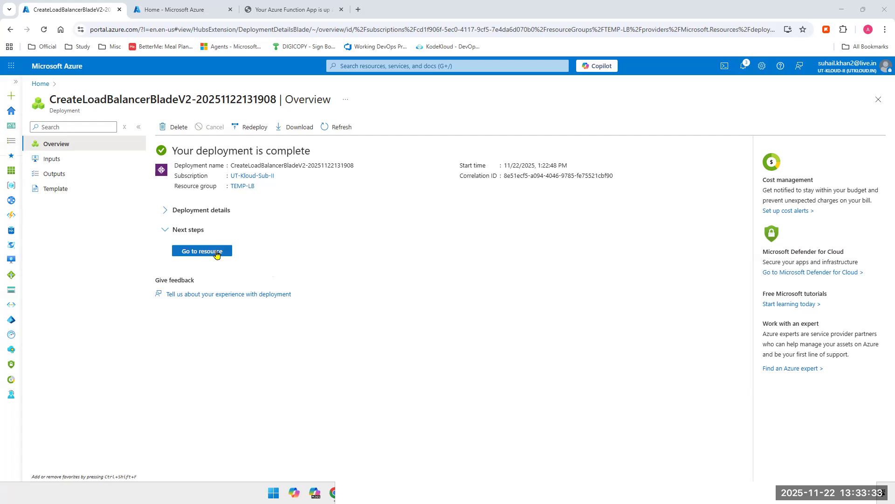
Step: Open the deployed load balancer resource and try browsing to its frontend IP address 172.172.136.139 in a new browser tab
{"action": "left_click", "coordinate": [216, 254]}
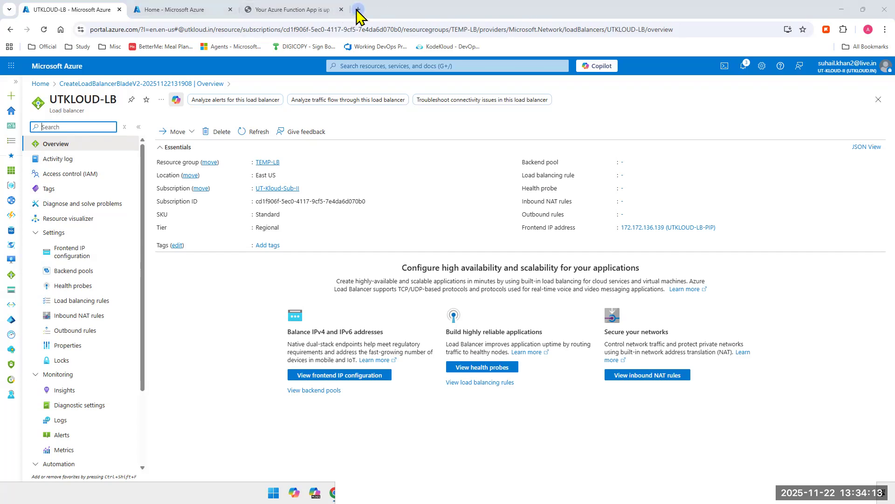
{"action": "left_click", "coordinate": [358, 9]}
{"action": "type", "text": "172.172.136.139"}
{"action": "key", "text": "Return"}
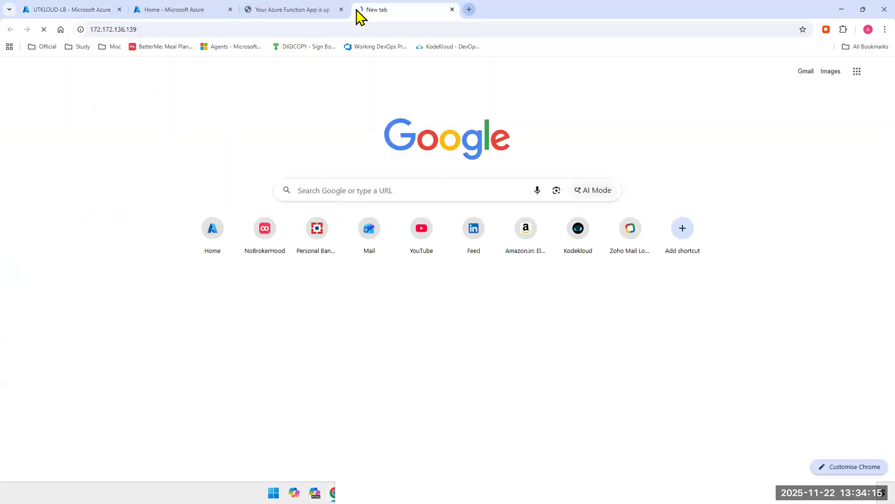
{"action": "left_click", "coordinate": [51, 11]}
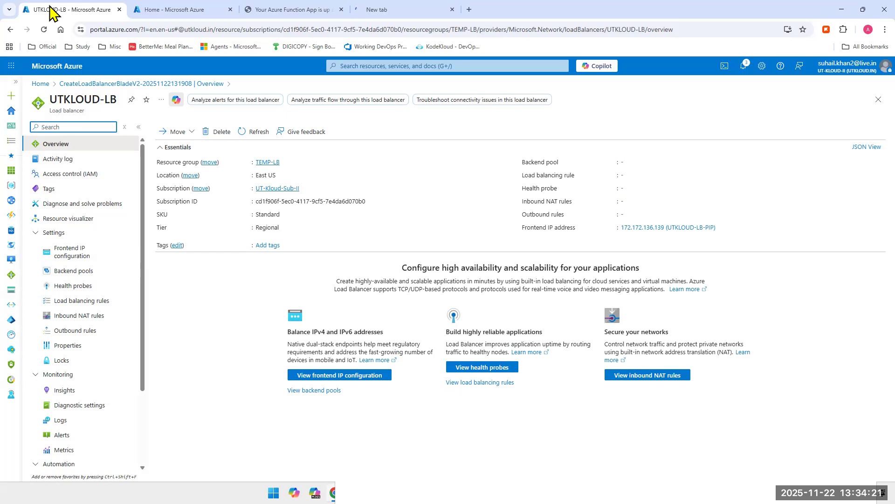
{"action": "left_click", "coordinate": [371, 9]}
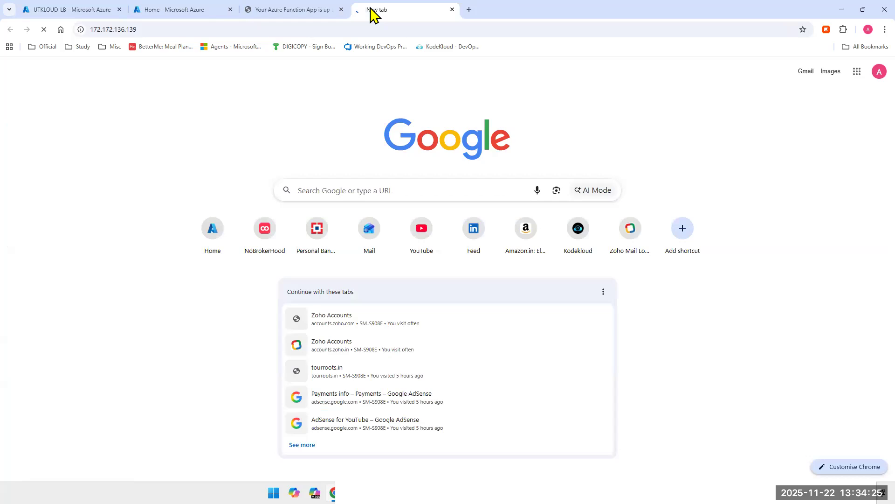
{"action": "left_click", "coordinate": [51, 13]}
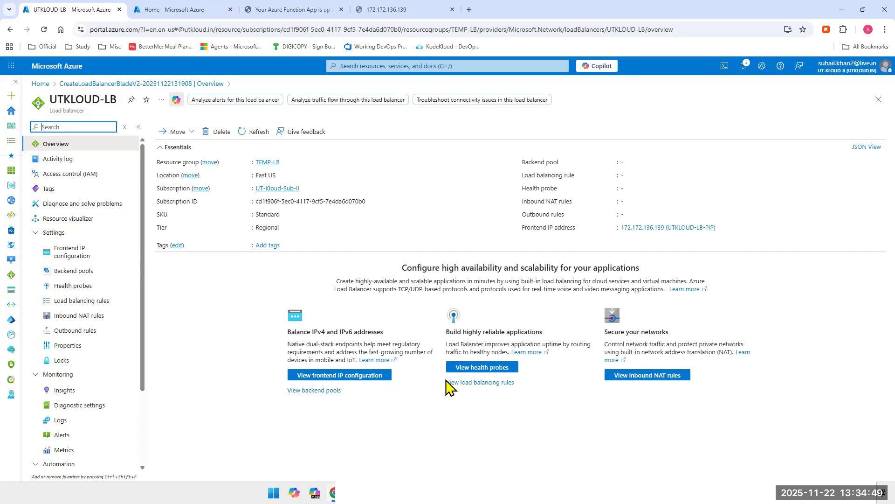
Step: Review the load balancer's frontend IP configuration and start a backend pool named UTKLOUD-BACKEND-POOL on virtual network TEMP-LB-vnet
{"action": "left_click", "coordinate": [71, 251]}
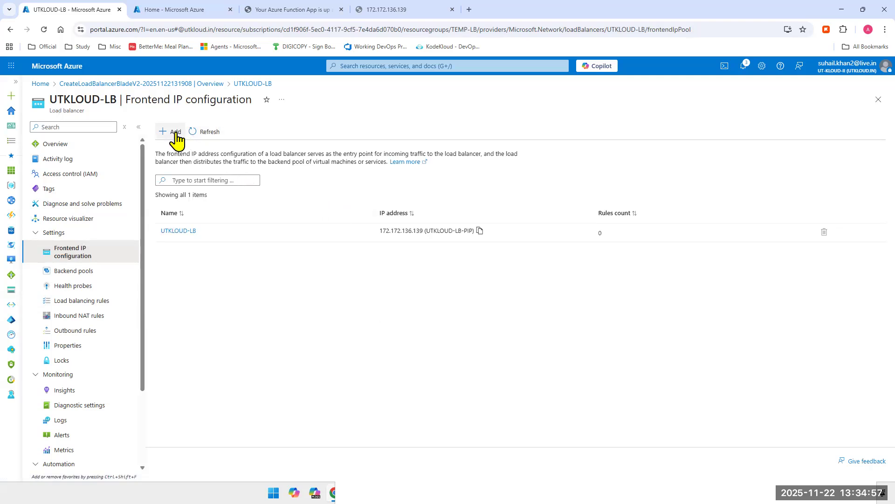
{"action": "left_click", "coordinate": [56, 270]}
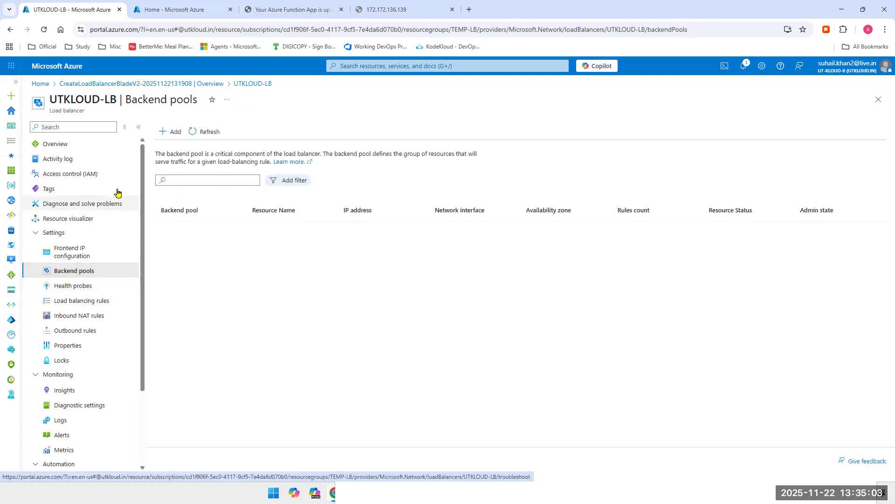
{"action": "left_click", "coordinate": [174, 132]}
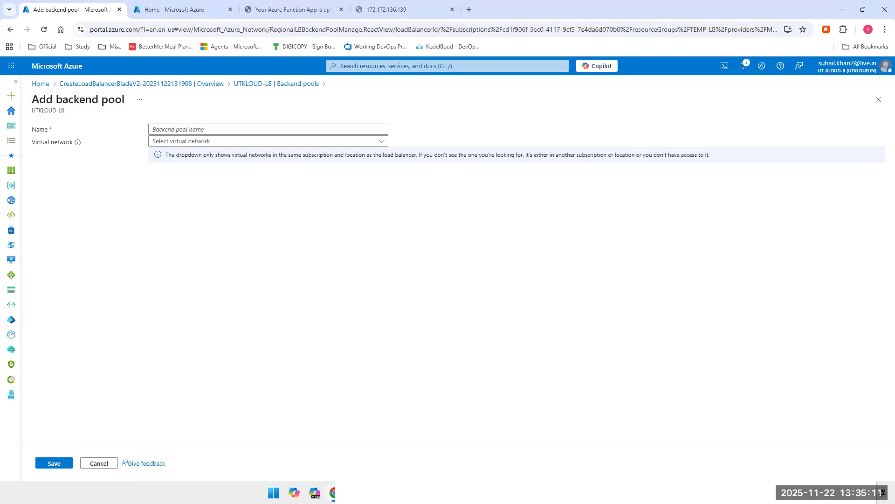
{"action": "left_click", "coordinate": [255, 124]}
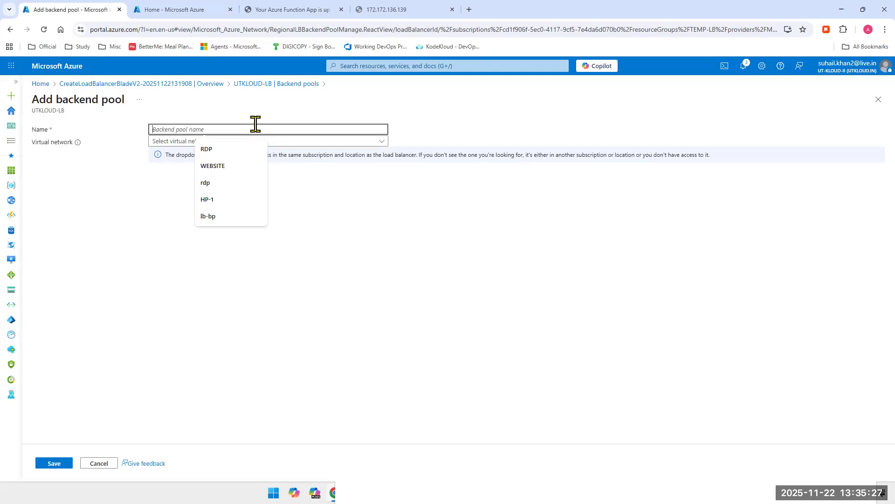
{"action": "type", "text": "UTKLOU"}
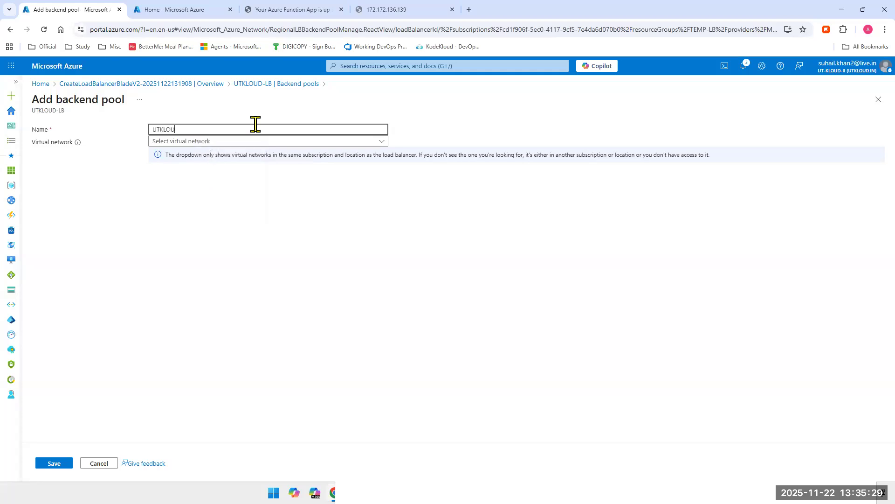
{"action": "type", "text": "D-BACKEND-POOL"}
{"action": "left_click", "coordinate": [238, 142]}
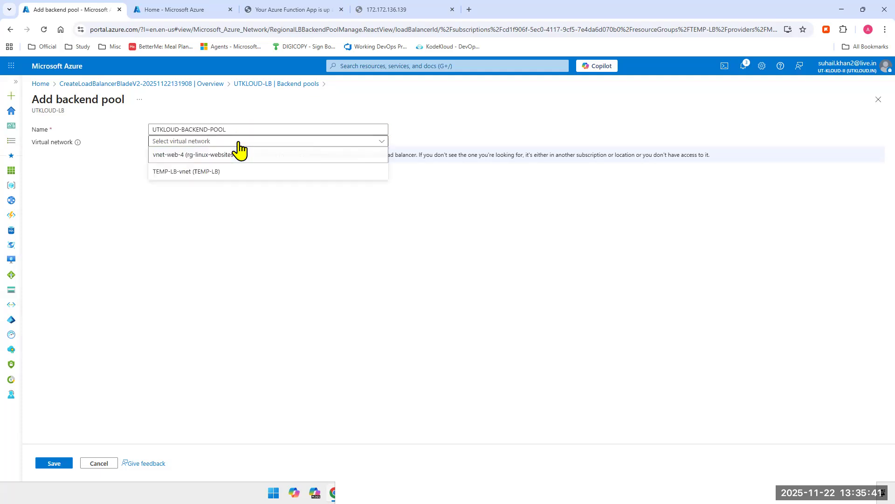
{"action": "left_click", "coordinate": [186, 172]}
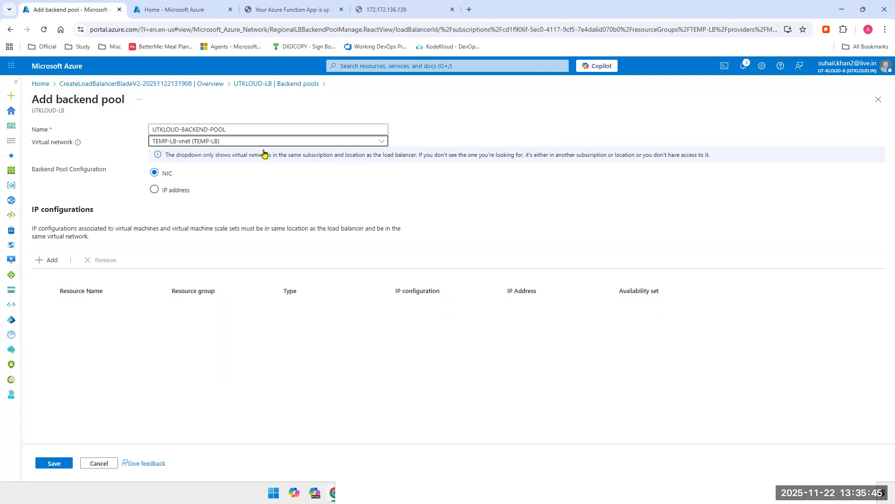
Step: Try vnet-web-4 as the backend pool's virtual network and return the selection to TEMP-LB-vnet
{"action": "left_click", "coordinate": [213, 144]}
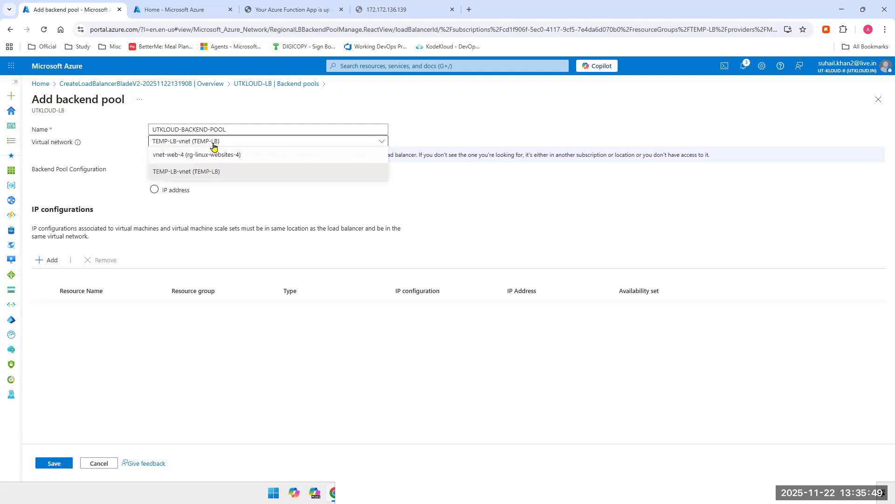
{"action": "left_click", "coordinate": [198, 159]}
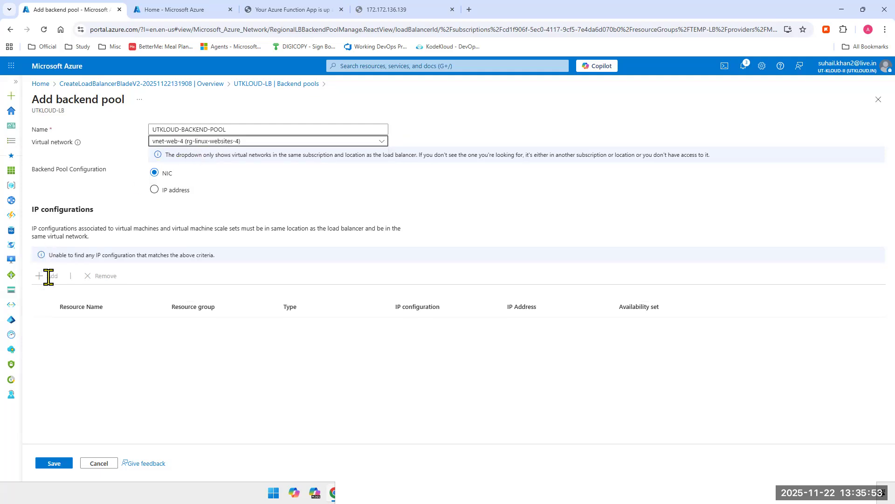
{"action": "left_click", "coordinate": [189, 146]}
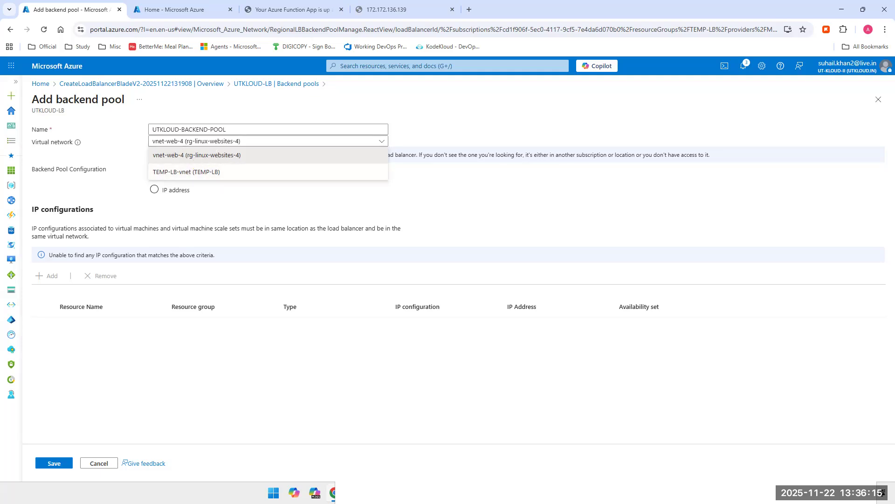
{"action": "left_click", "coordinate": [177, 155]}
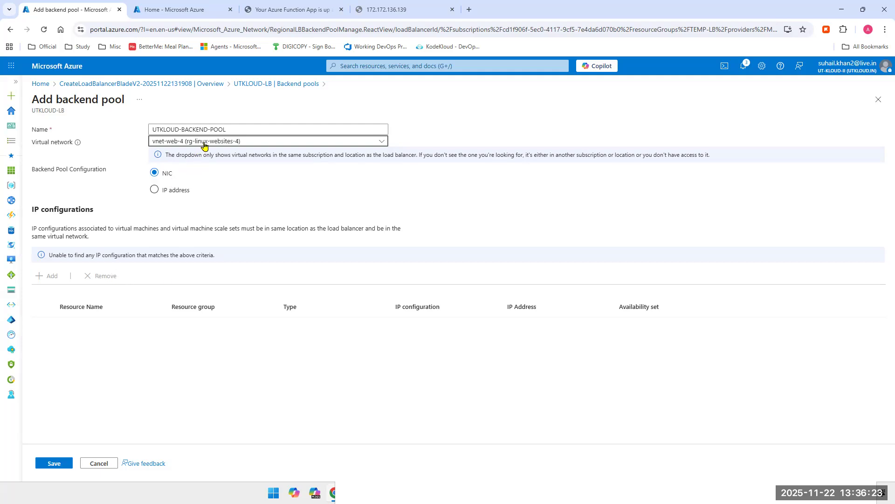
{"action": "left_click", "coordinate": [221, 144]}
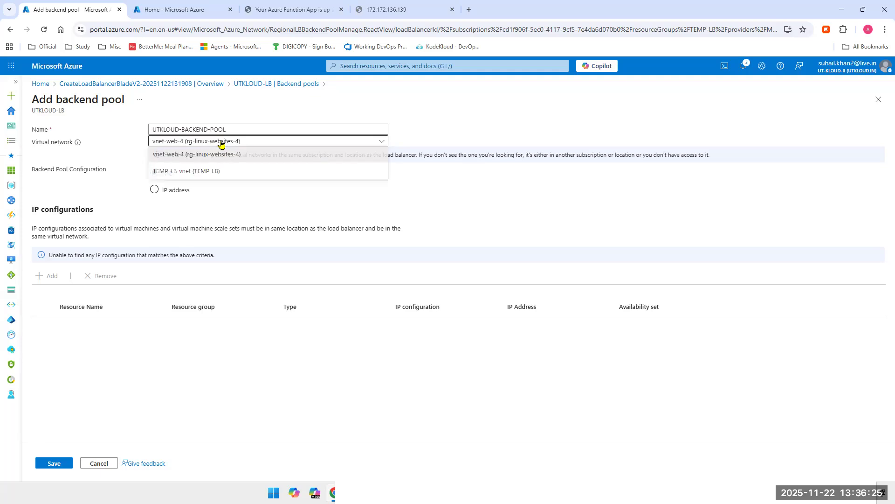
{"action": "left_click", "coordinate": [201, 172]}
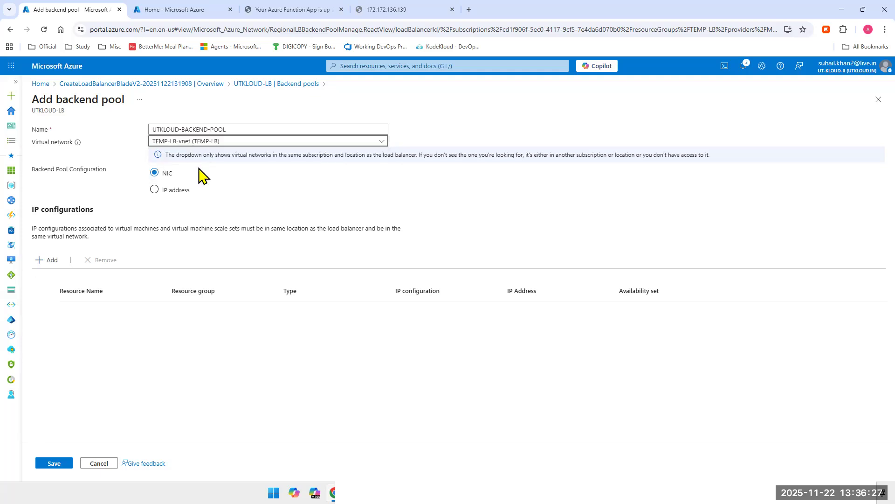
Step: Try the IP address option for the backend pool configuration and switch back to NIC
{"action": "left_click", "coordinate": [154, 190]}
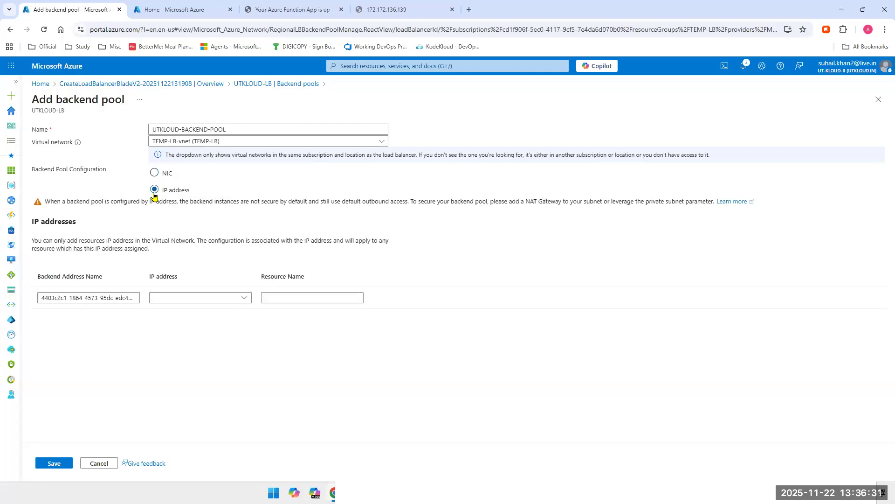
{"action": "left_click", "coordinate": [155, 173]}
{"action": "left_click", "coordinate": [154, 172]}
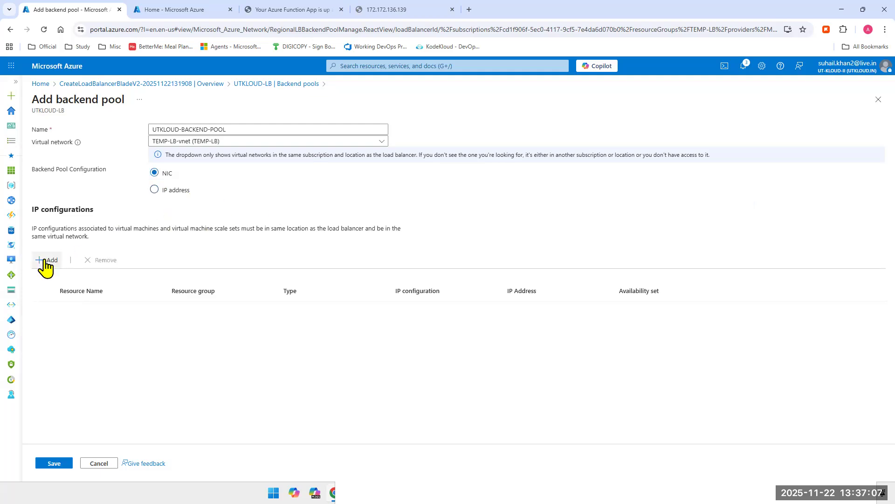
Step: Add the IP configurations of virtual machines vm-1, vm-2 and vm-3 to the backend pool
{"action": "left_click", "coordinate": [45, 261]}
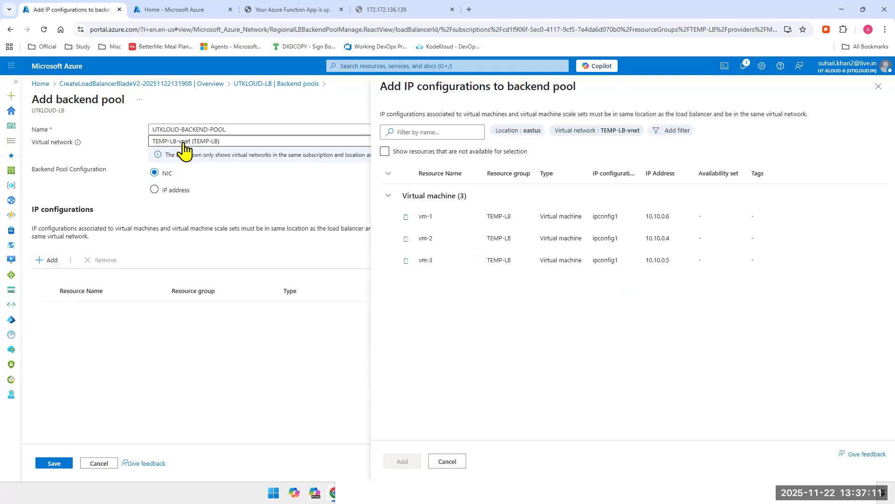
{"action": "left_click", "coordinate": [405, 217]}
{"action": "left_click", "coordinate": [405, 239]}
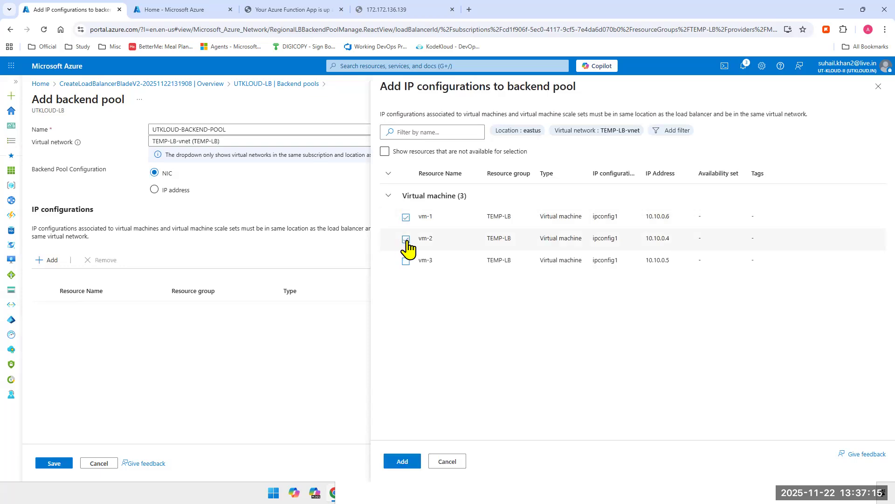
{"action": "left_click", "coordinate": [406, 261]}
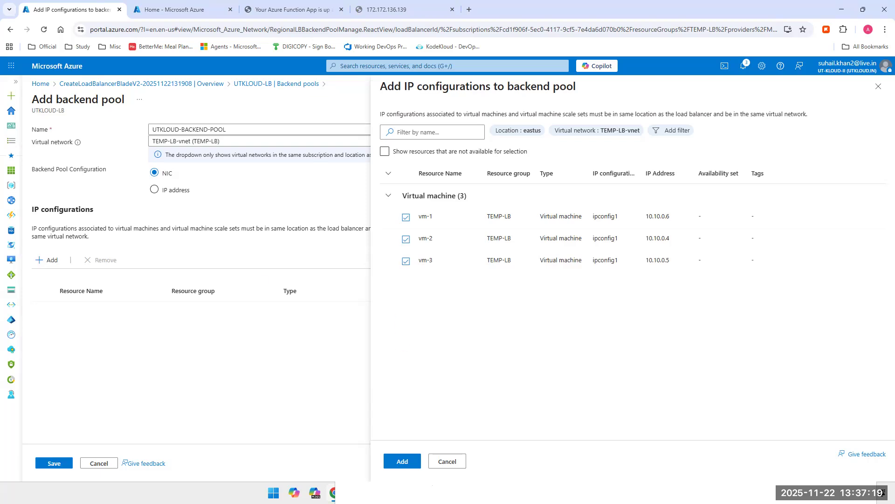
{"action": "left_click", "coordinate": [403, 461]}
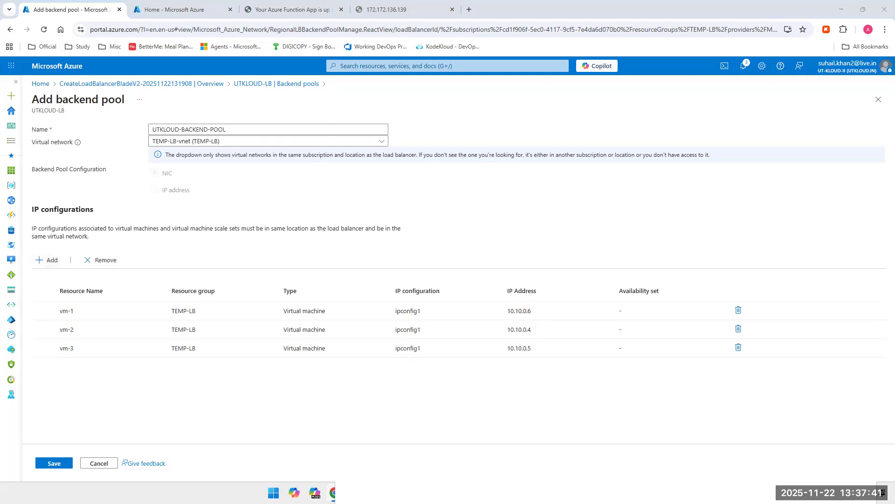
Step: Switch to Visio, examine the load balancer architecture diagrams on Page-1 and Page-9, and return to the Azure portal
{"action": "left_click", "coordinate": [510, 493]}
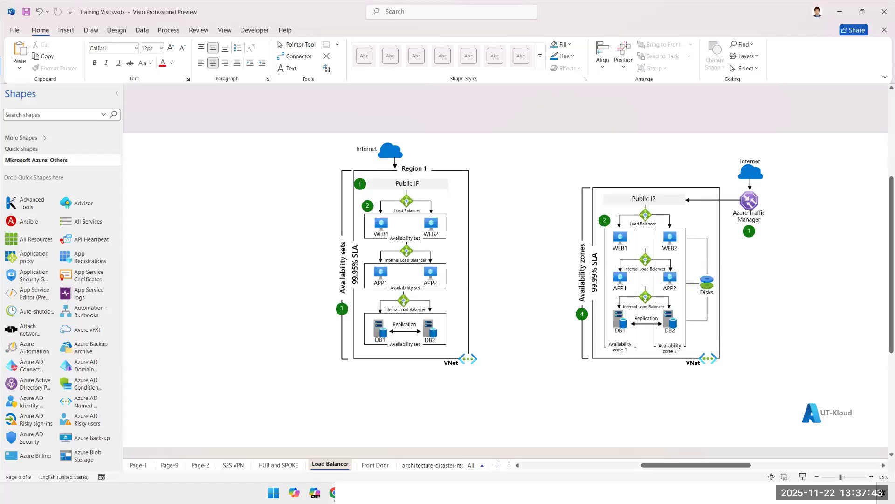
{"action": "left_click", "coordinate": [138, 465]}
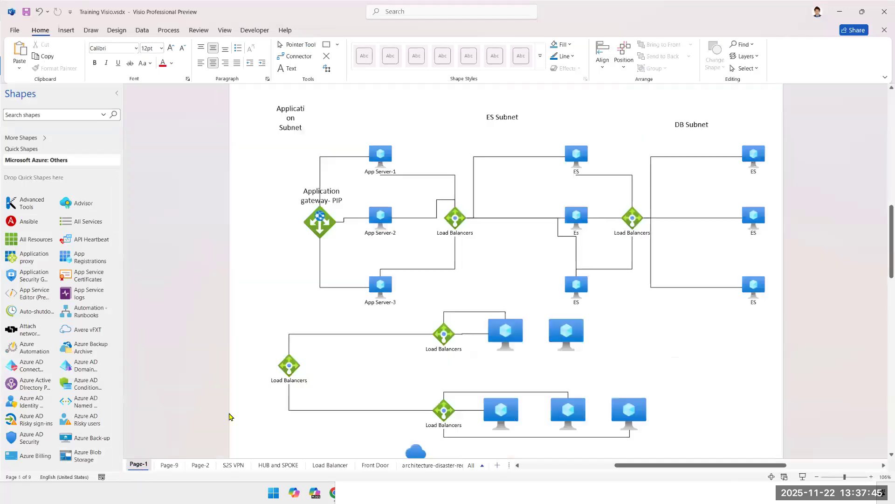
{"action": "left_click", "coordinate": [179, 465]}
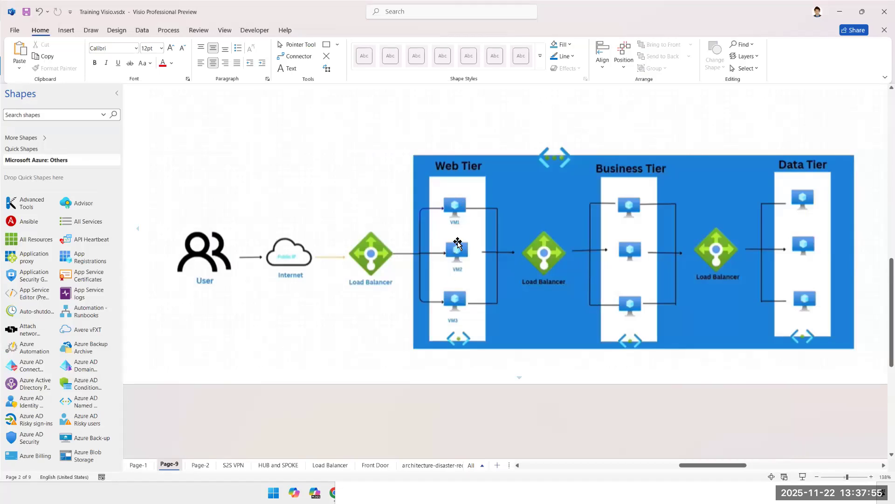
{"action": "left_click", "coordinate": [840, 12]}
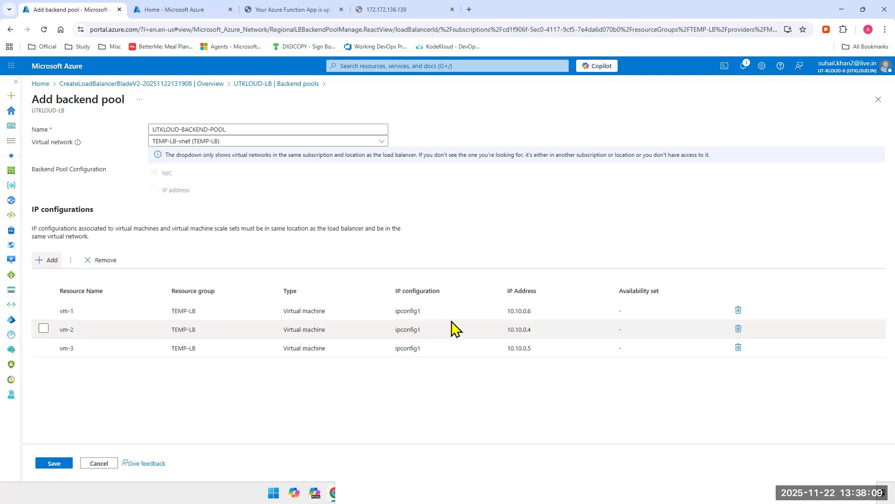
Step: Save the backend pool with its three virtual machines and check the deployment notification and the new pool entry
{"action": "left_click", "coordinate": [518, 311]}
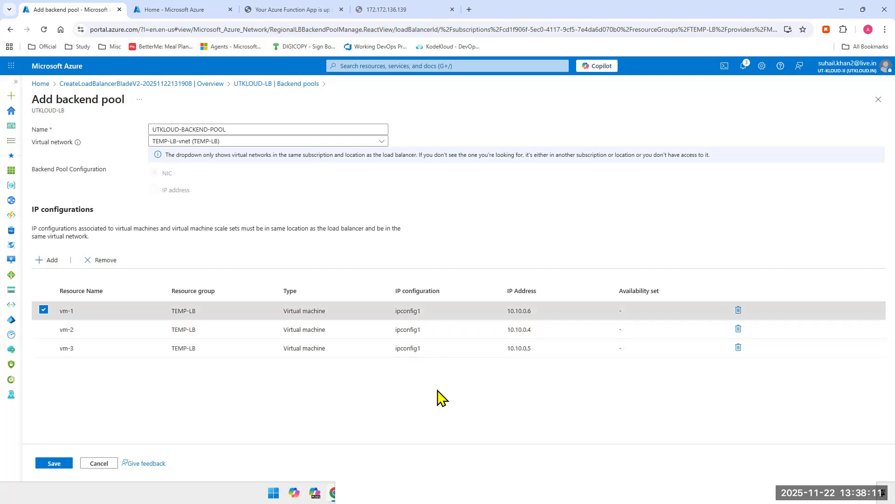
{"action": "left_click", "coordinate": [43, 309]}
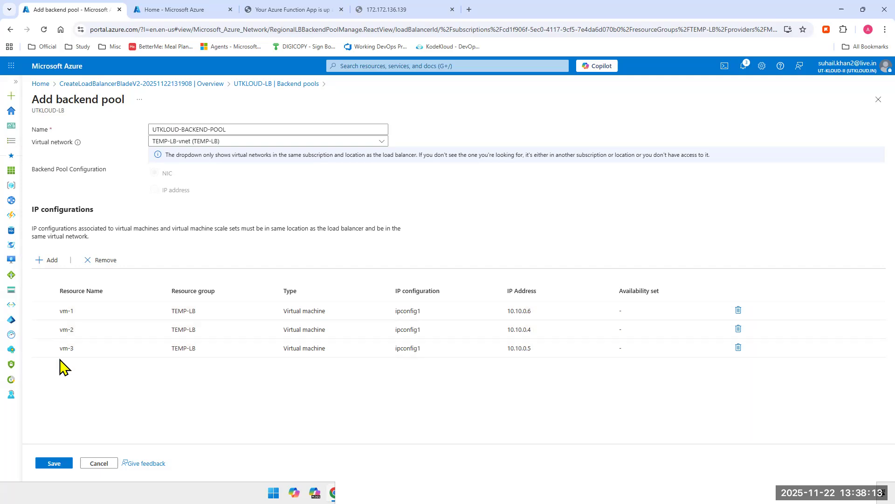
{"action": "left_click", "coordinate": [57, 462]}
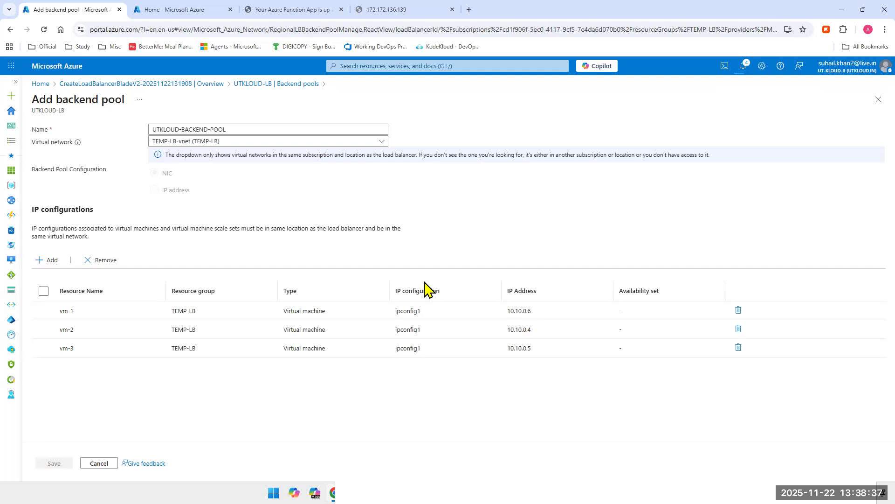
{"action": "left_click", "coordinate": [745, 69]}
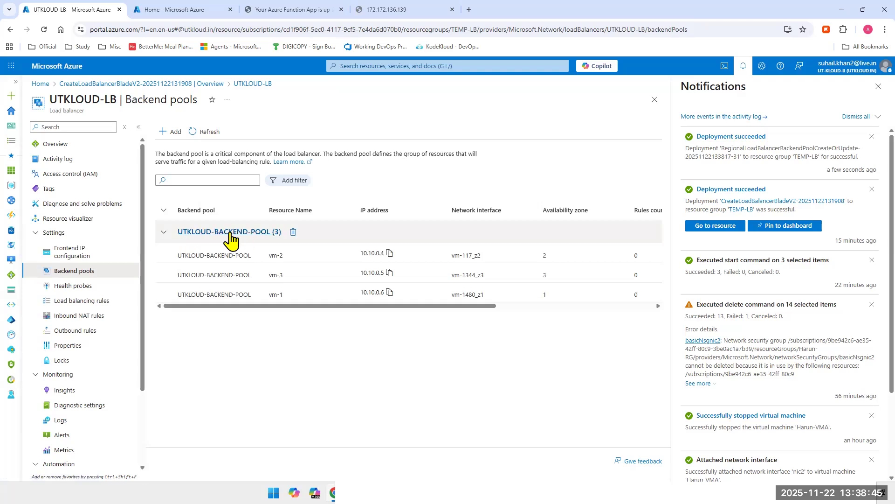
{"action": "left_click", "coordinate": [164, 232]}
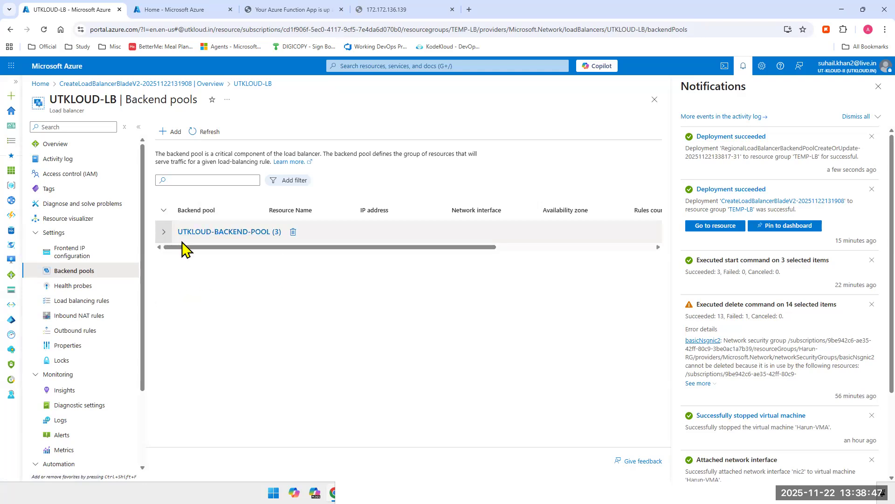
Step: Start another backend pool for the load balancer and name it tsoft-pool
{"action": "left_click", "coordinate": [171, 131]}
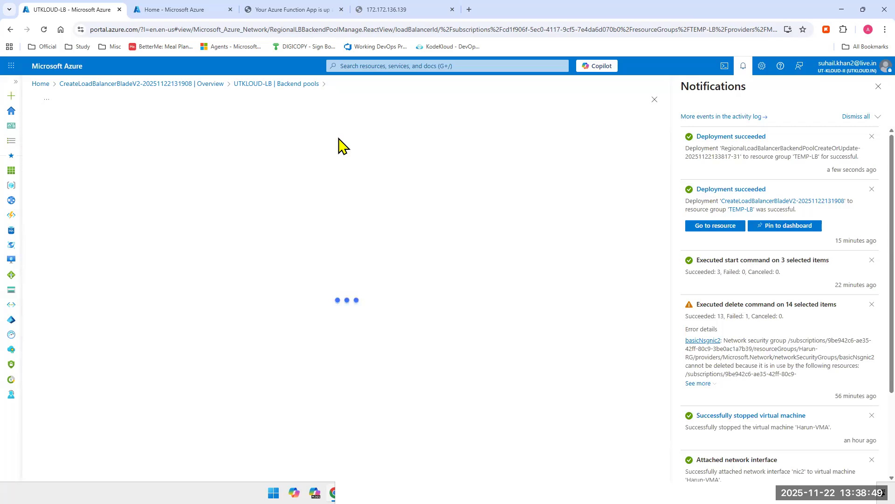
{"action": "left_click", "coordinate": [879, 86]}
{"action": "left_click", "coordinate": [250, 128]}
{"action": "type", "text": "tso"}
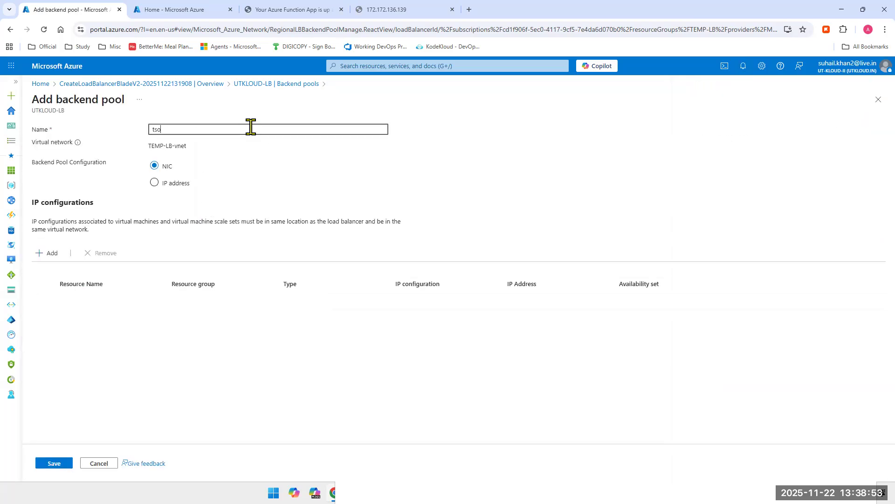
{"action": "type", "text": "ft-"}
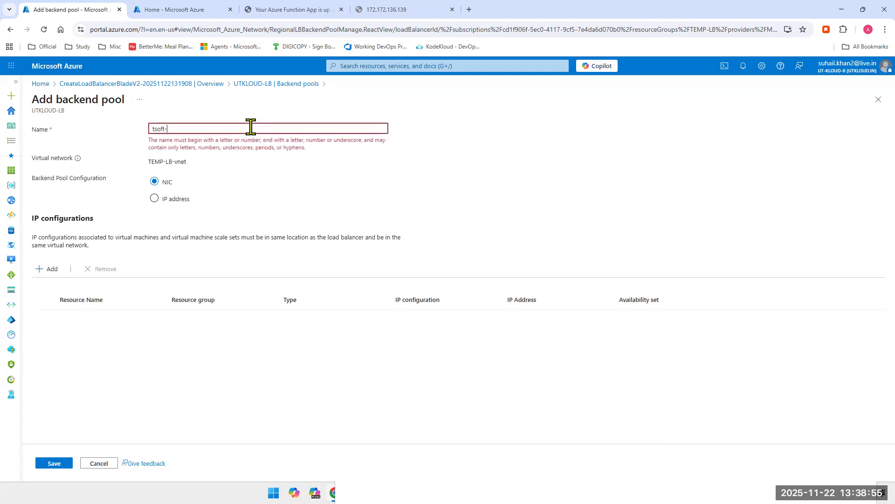
{"action": "type", "text": "pool"}
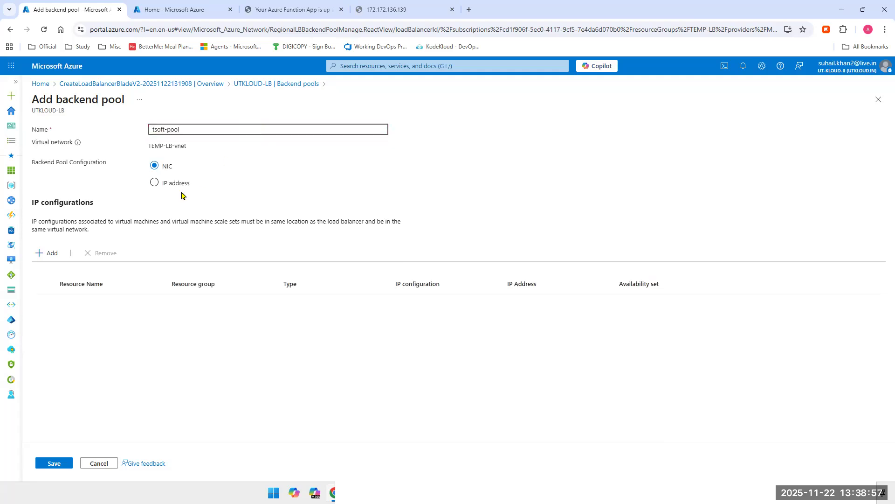
Step: Add the IP configurations of vm-1, vm-2 and vm-3 to tsoft-pool
{"action": "left_click", "coordinate": [43, 248]}
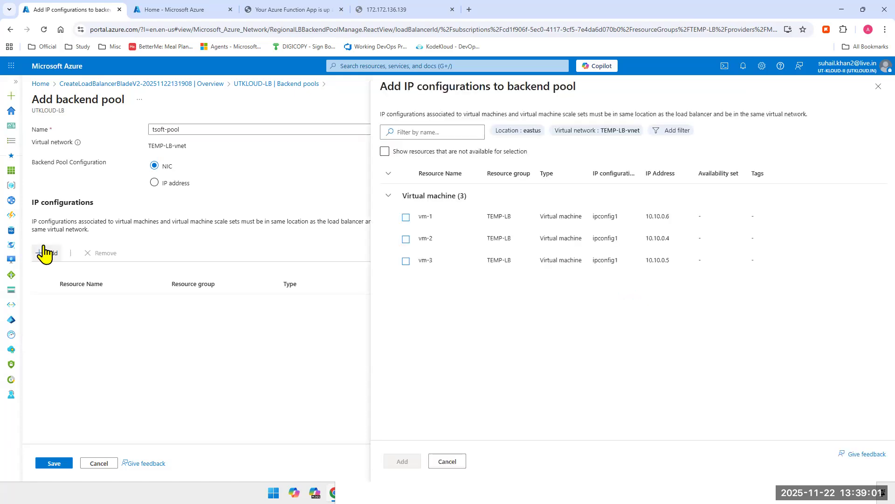
{"action": "left_click", "coordinate": [406, 218]}
{"action": "left_click", "coordinate": [405, 239]}
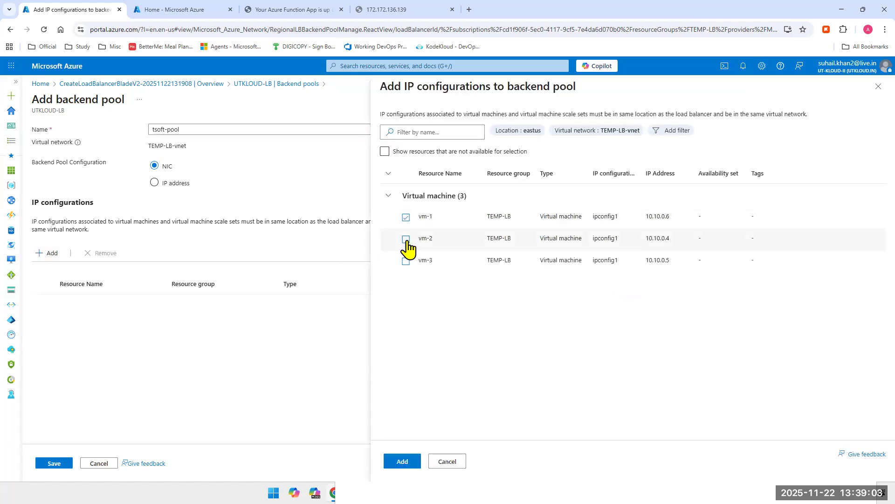
{"action": "left_click", "coordinate": [406, 260]}
{"action": "left_click", "coordinate": [404, 460]}
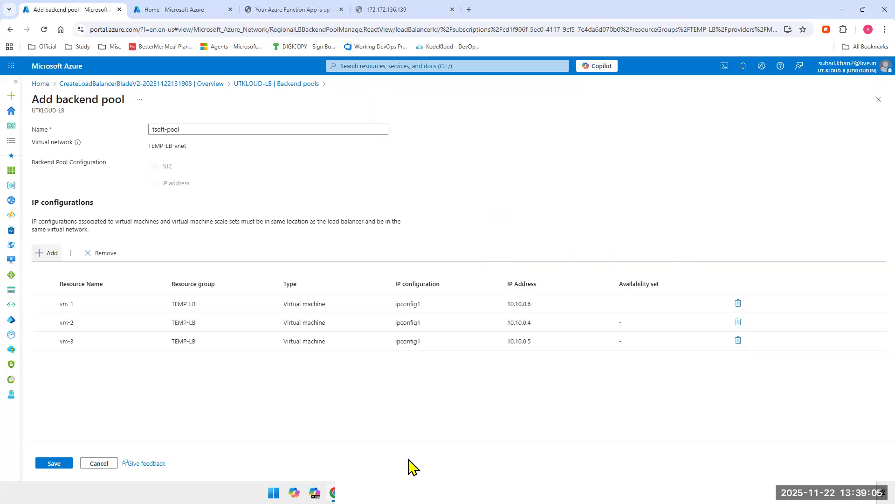
Step: Save tsoft-pool and check its deployment notification
{"action": "left_click", "coordinate": [54, 463]}
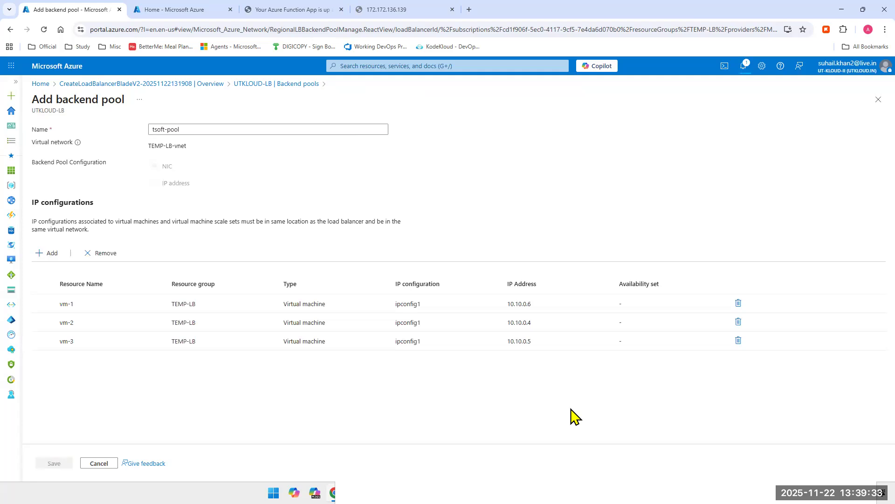
{"action": "left_click", "coordinate": [741, 68]}
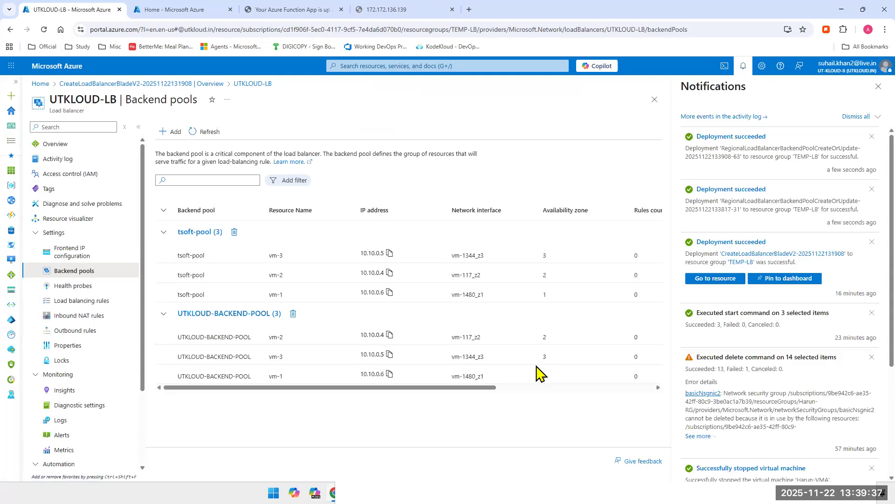
{"action": "left_click", "coordinate": [878, 87]}
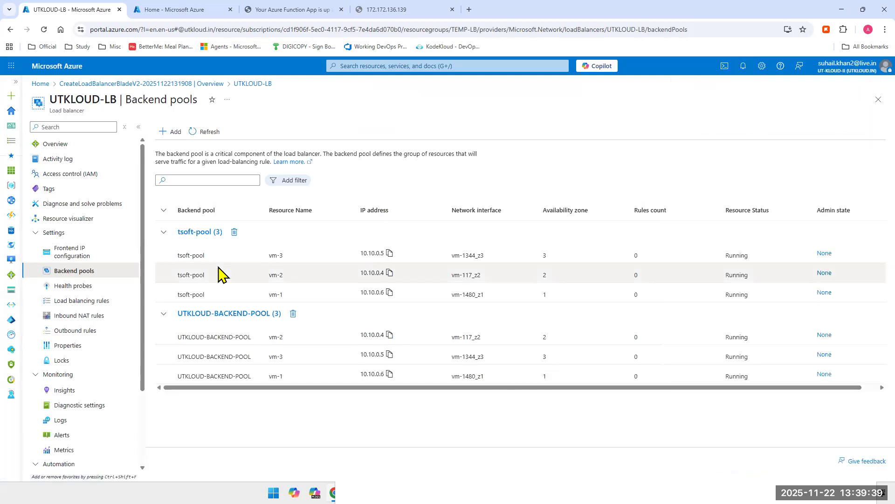
Step: Start a new frontend IP configuration for the load balancer with the name TSOFT-PIP, IPv4 and the IP address type
{"action": "left_click", "coordinate": [69, 254]}
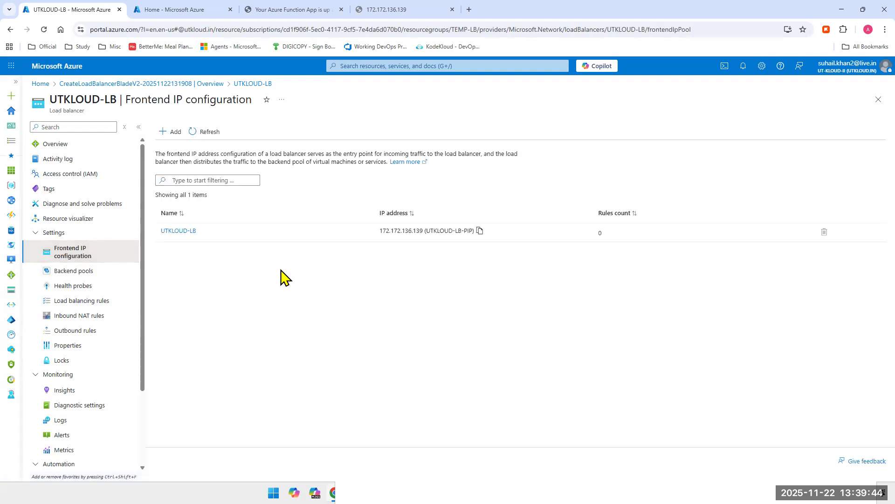
{"action": "left_click", "coordinate": [173, 136]}
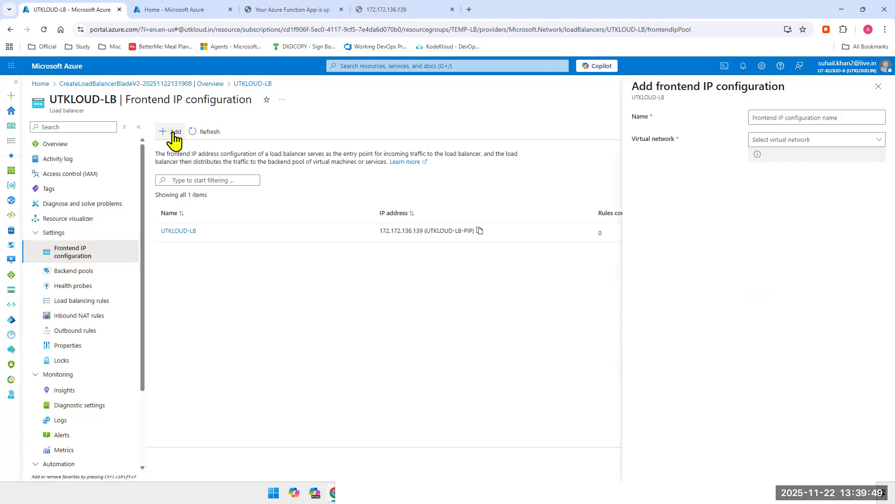
{"action": "left_click", "coordinate": [814, 114]}
{"action": "type", "text": "T"}
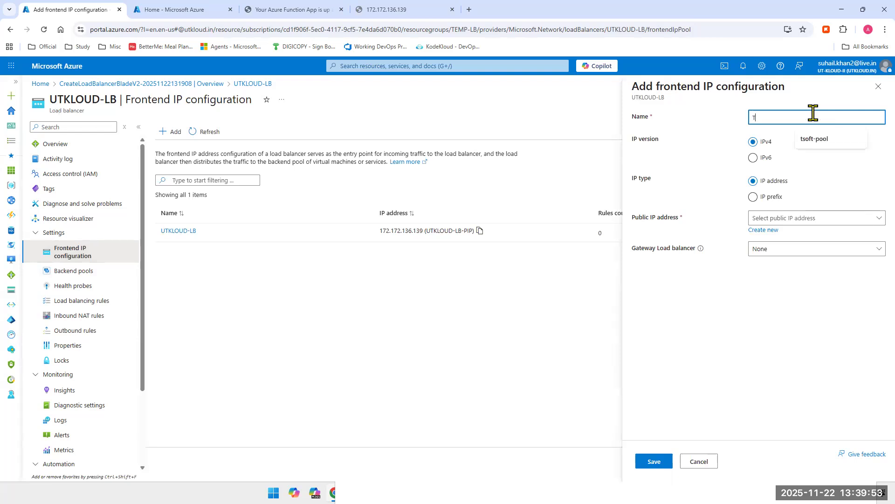
{"action": "type", "text": "SOFT-PIP"}
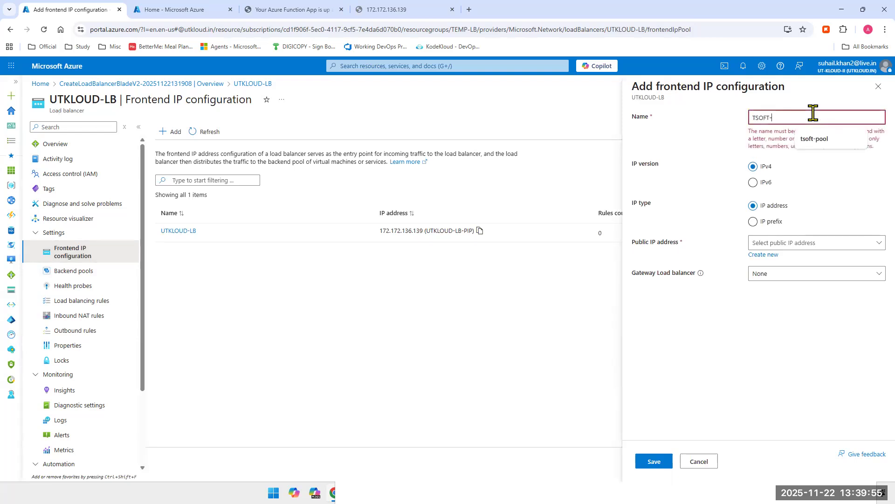
{"action": "key", "text": "ctrl+a"}
{"action": "key", "text": "ctrl+c"}
{"action": "key", "text": "Tab"}
{"action": "key", "text": "Tab"}
{"action": "key", "text": "Tab"}
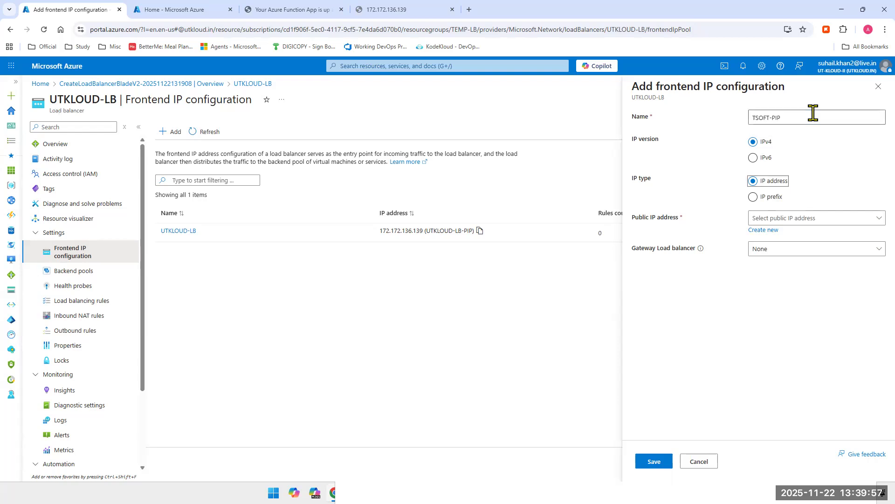
Step: Create a public IP address named TSOFT-PIP with availability zone set to No Zone, and save the frontend IP configuration with it
{"action": "left_click", "coordinate": [795, 222]}
{"action": "left_click", "coordinate": [673, 309]}
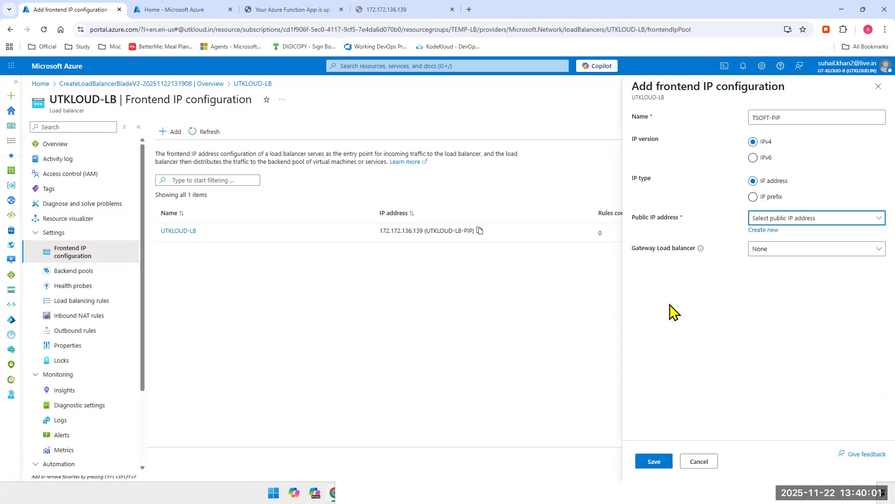
{"action": "left_click", "coordinate": [760, 231]}
{"action": "key", "text": "ctrl+v"}
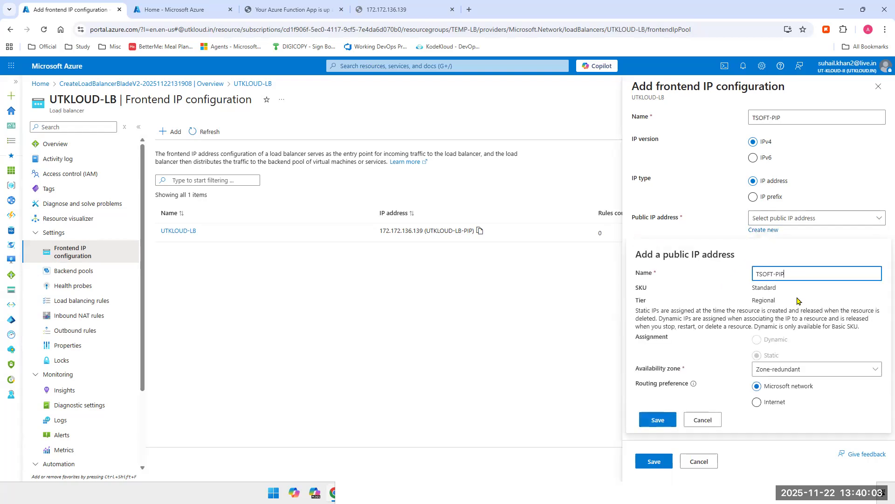
{"action": "left_click", "coordinate": [786, 370]}
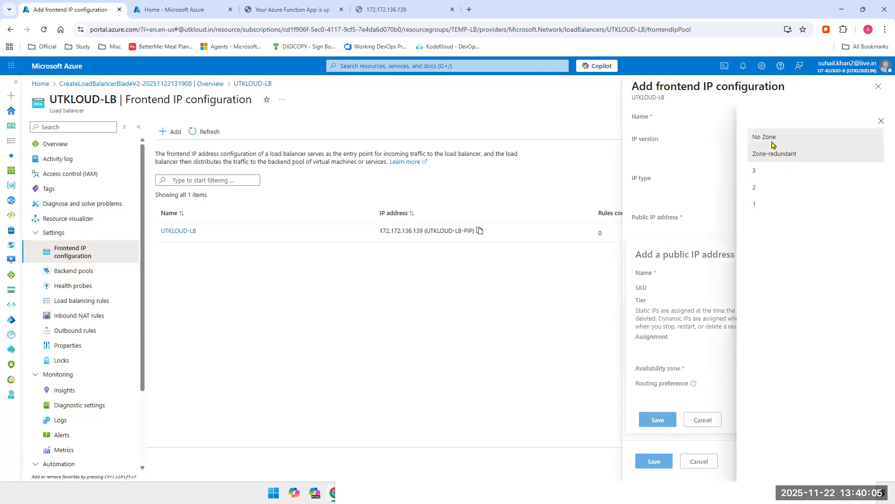
{"action": "left_click", "coordinate": [767, 138]}
{"action": "left_click", "coordinate": [670, 394]}
{"action": "left_click", "coordinate": [654, 460]}
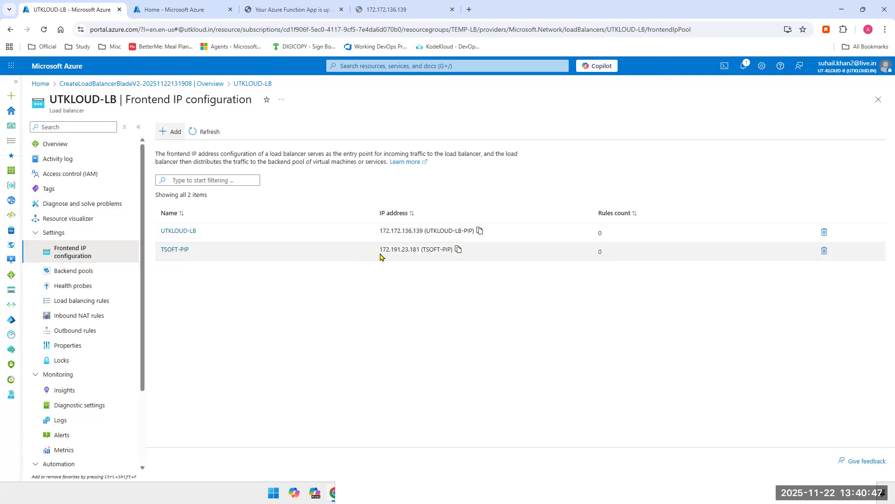
Step: Compare the IP addresses of the two frontend configurations, then review both backend pools and collapse their entries
{"action": "left_click_drag", "start_coordinate": [379, 248], "coordinate": [427, 249]}
{"action": "left_click", "coordinate": [393, 231]}
{"action": "left_click_drag", "start_coordinate": [382, 231], "coordinate": [420, 232]}
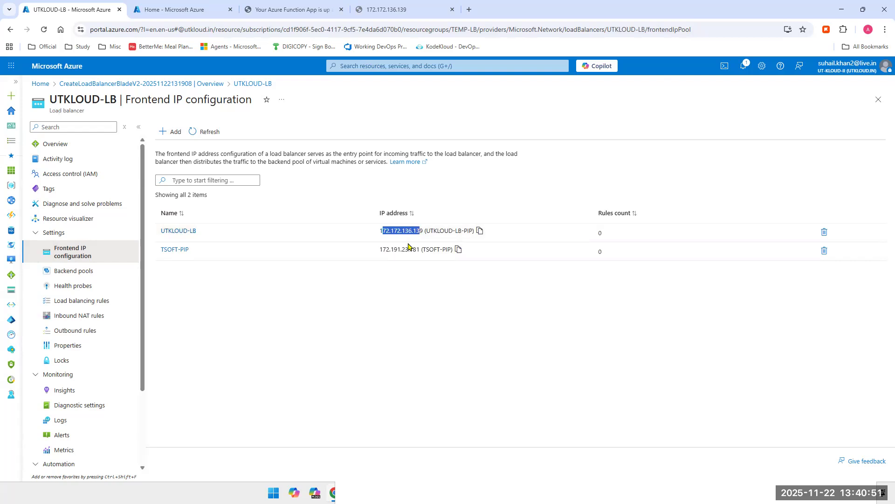
{"action": "left_click", "coordinate": [79, 272]}
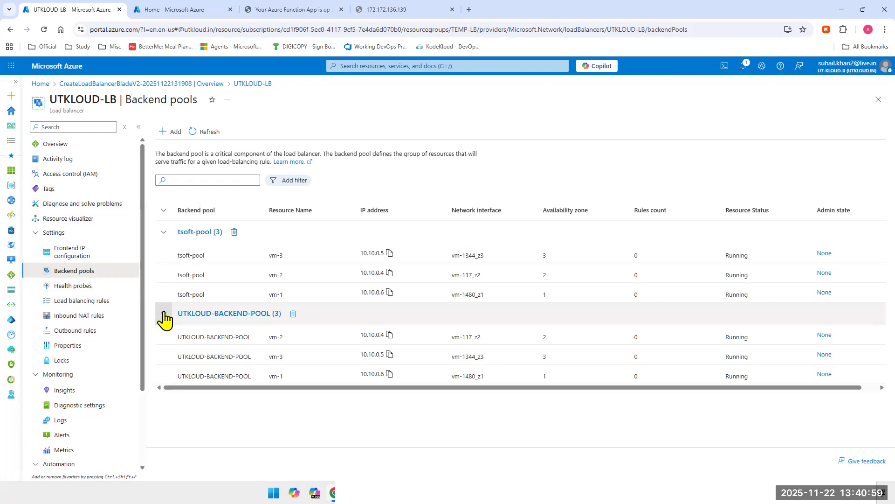
{"action": "left_click", "coordinate": [165, 319]}
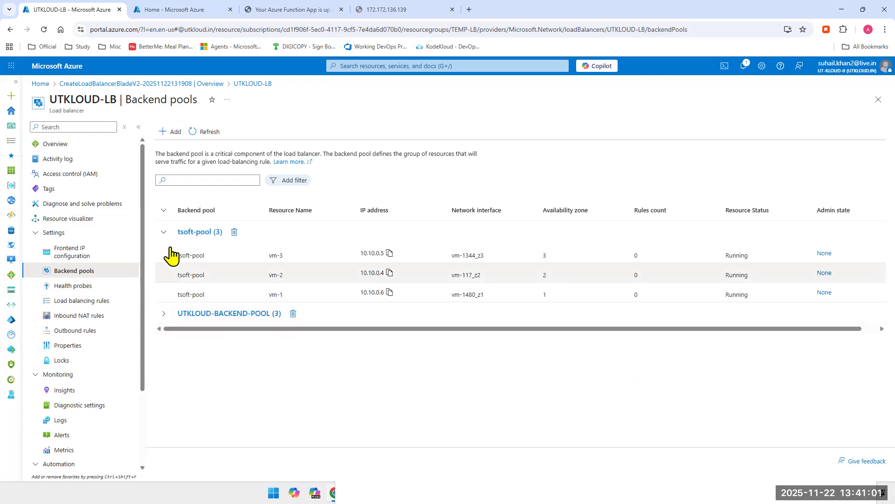
{"action": "left_click", "coordinate": [164, 232]}
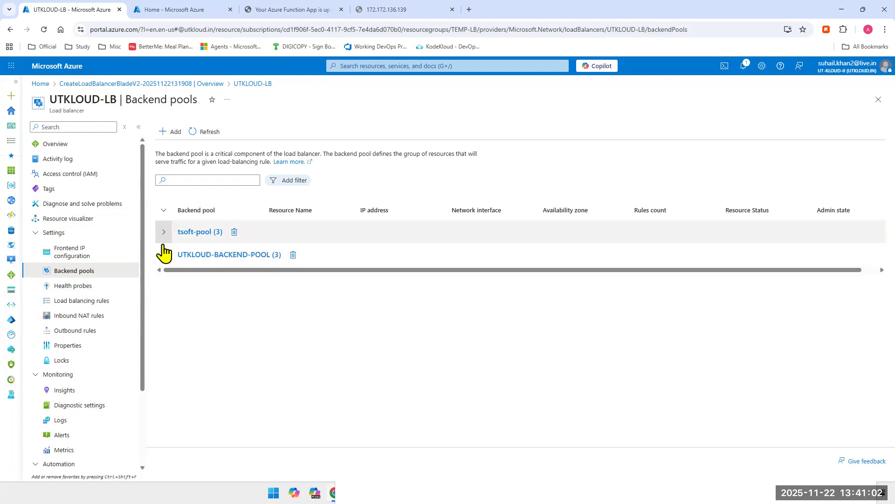
Step: Start a new health probe named http for the load balancer and set its protocol to HTTP
{"action": "left_click", "coordinate": [80, 292]}
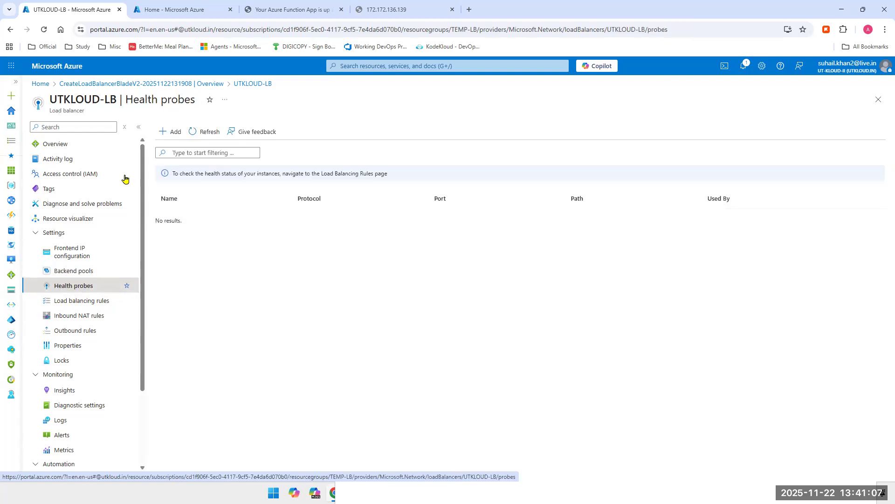
{"action": "left_click", "coordinate": [164, 135]}
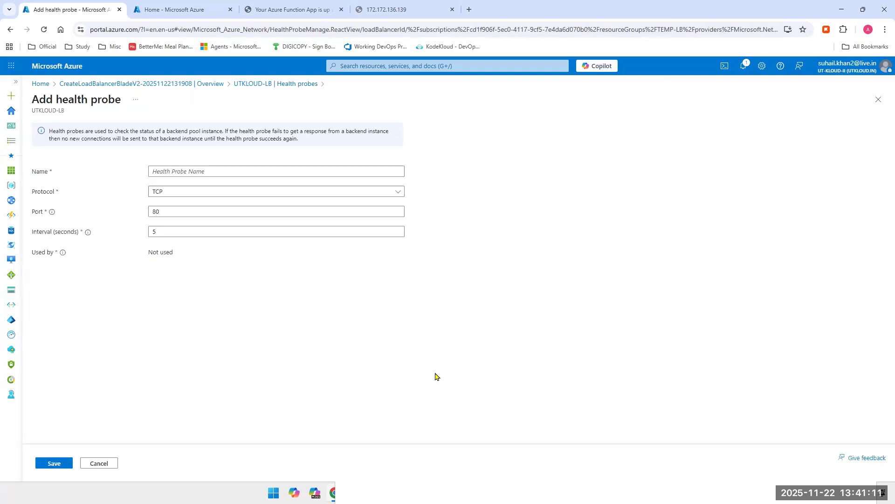
{"action": "left_click", "coordinate": [217, 169]}
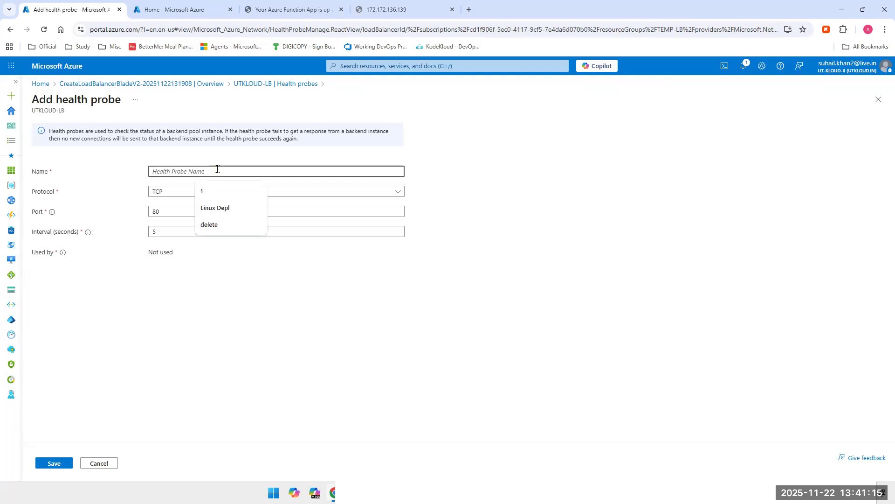
{"action": "type", "text": "http"}
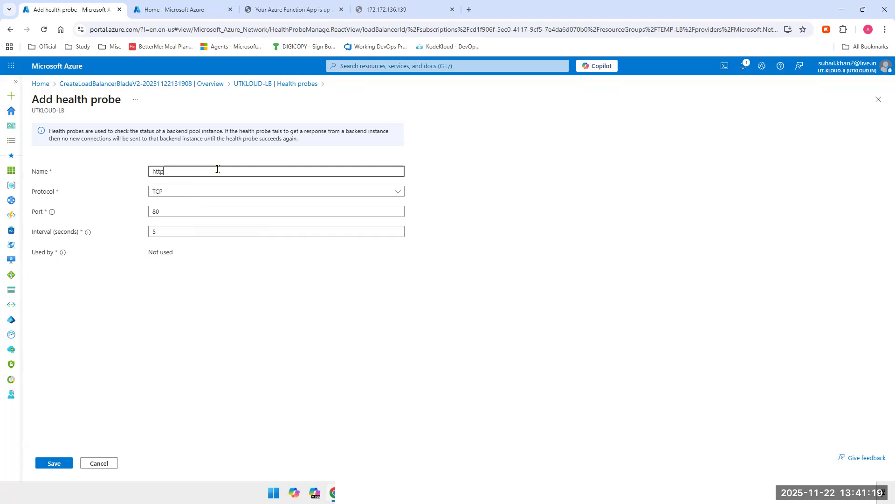
{"action": "left_click", "coordinate": [196, 193]}
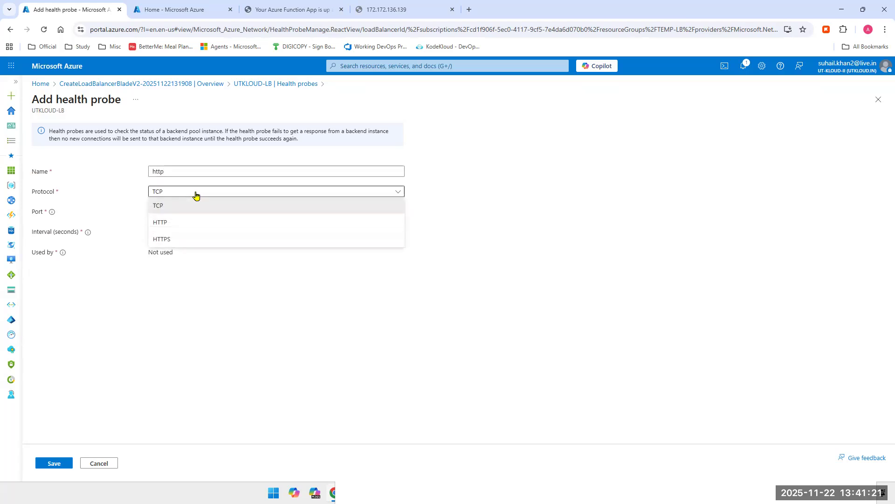
{"action": "left_click", "coordinate": [185, 223]}
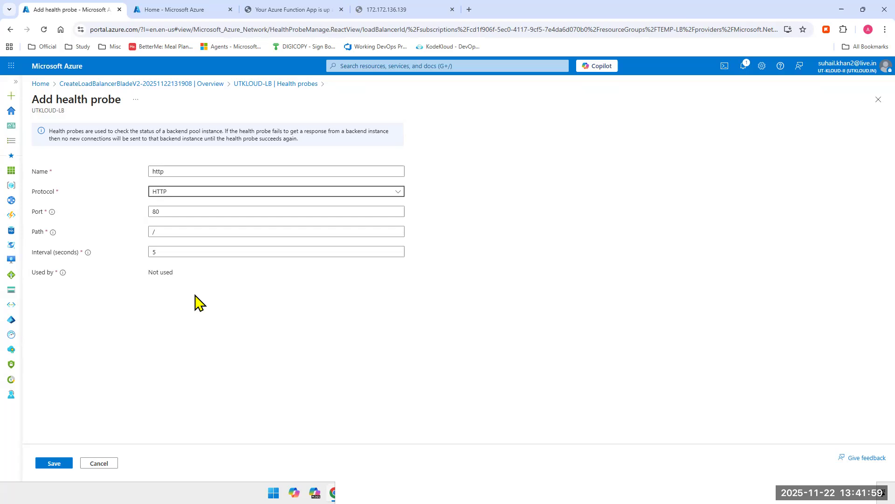
Step: Try the health probe with the TCP protocol, port 3389 and the placeholder name fSDFSDFSD
{"action": "left_click", "coordinate": [201, 195]}
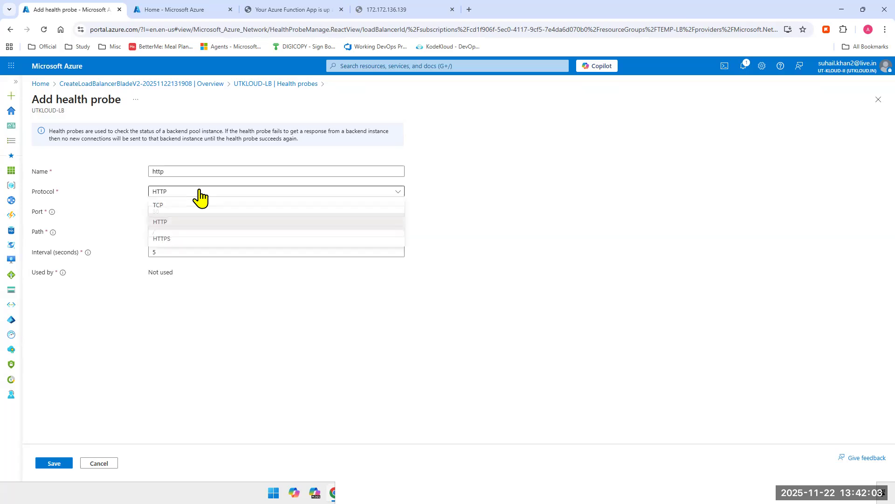
{"action": "left_click", "coordinate": [181, 208]}
{"action": "double_click", "coordinate": [182, 210]}
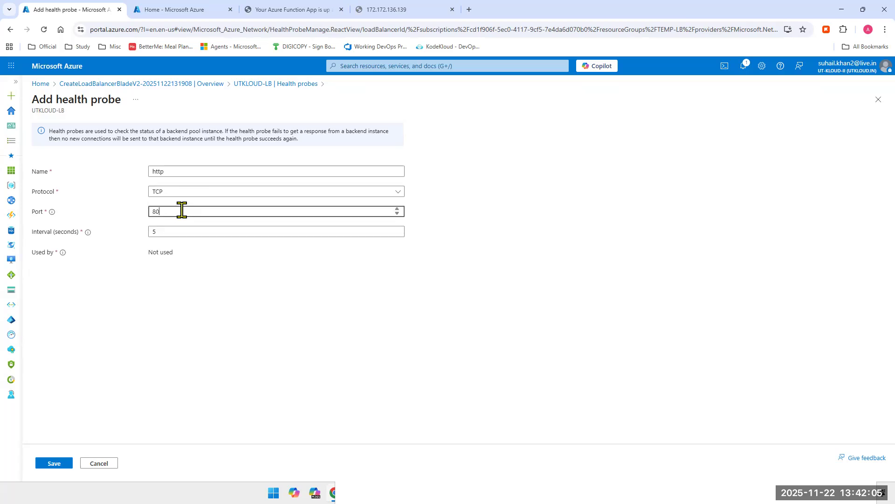
{"action": "type", "text": "3389"}
{"action": "left_click", "coordinate": [173, 193]}
{"action": "left_click", "coordinate": [173, 170]}
{"action": "double_click", "coordinate": [175, 170]}
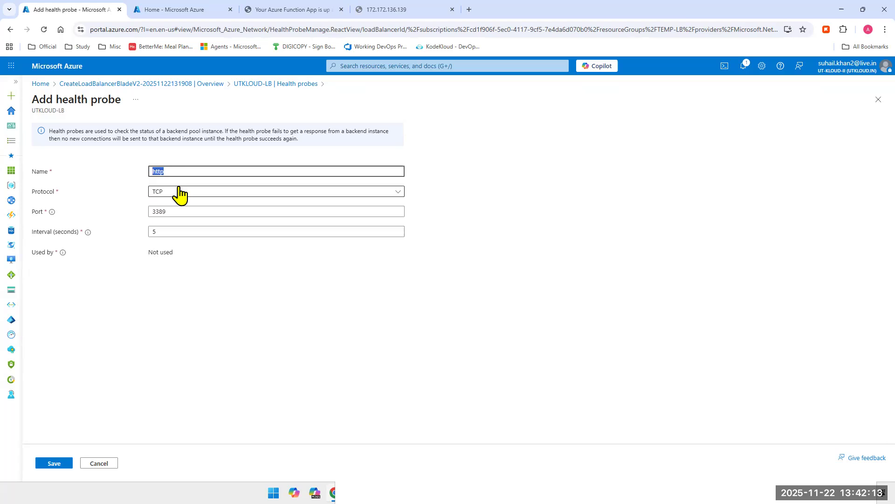
{"action": "type", "text": "fSDFSDFSD"}
{"action": "double_click", "coordinate": [202, 174]}
Step: Switch the health probe's protocol back to HTTP and rename the probe http
{"action": "left_click", "coordinate": [176, 198]}
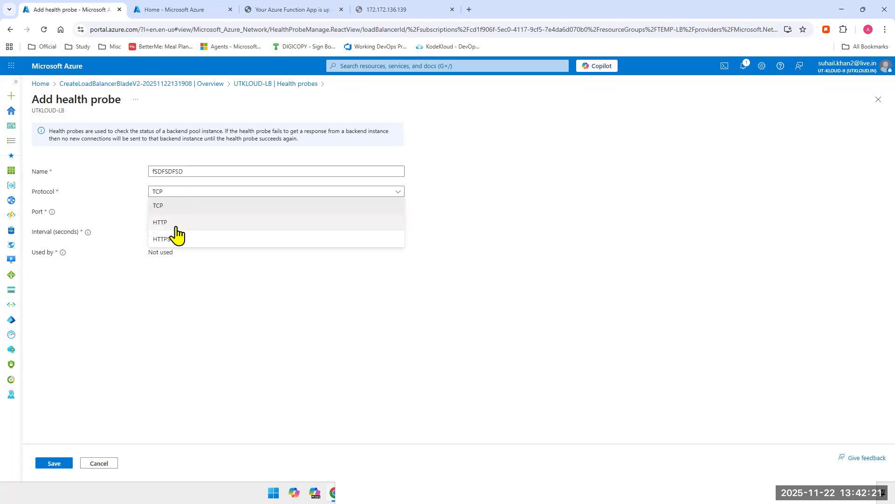
{"action": "left_click", "coordinate": [177, 227]}
{"action": "double_click", "coordinate": [183, 174]}
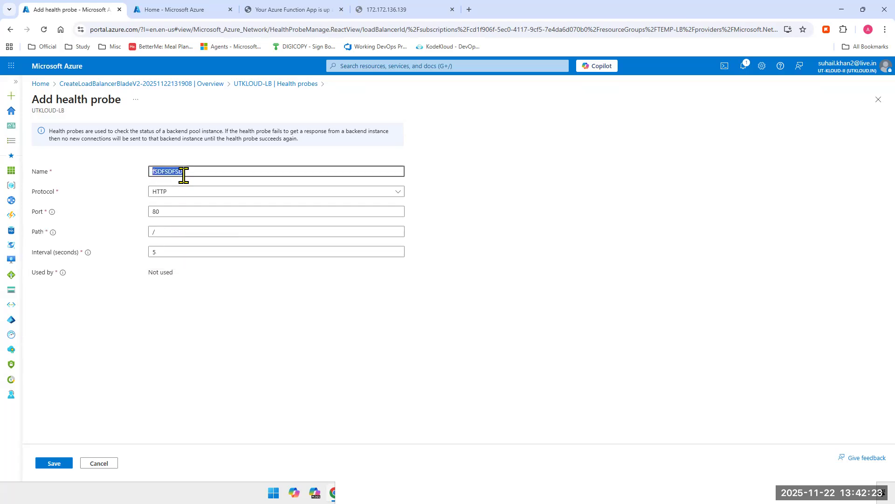
{"action": "type", "text": "http"}
{"action": "mouse_move", "coordinate": [88, 252]}
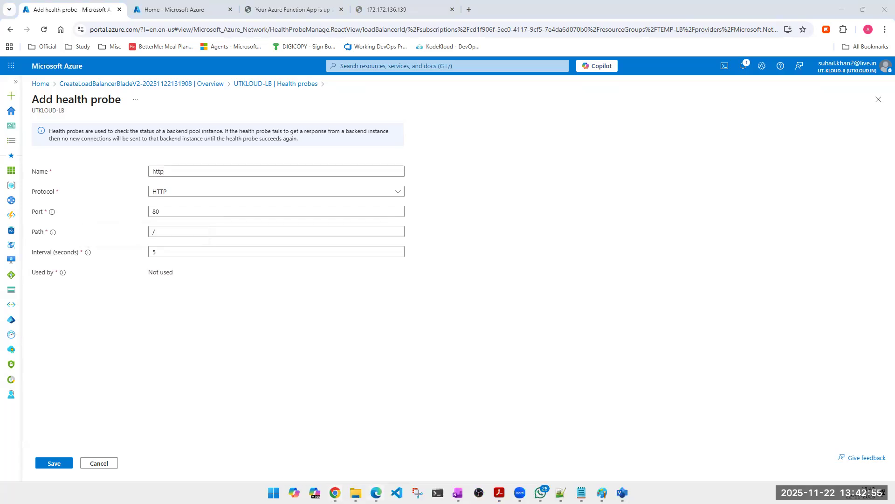
Step: Switch to Visio and draw red freehand lines from the first load balancer to VM1, VM2 and VM3 in the Web Tier
{"action": "left_click", "coordinate": [622, 493]}
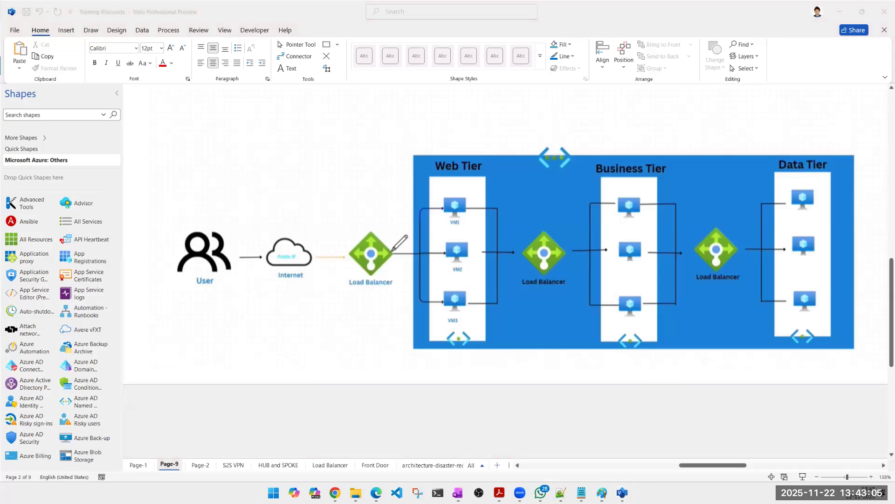
{"action": "mouse_move", "coordinate": [391, 250]}
{"action": "left_mouse_down"}
{"action": "mouse_move", "coordinate": [419, 214]}
{"action": "mouse_move", "coordinate": [443, 208]}
{"action": "left_mouse_up"}
{"action": "left_click_drag", "start_coordinate": [392, 253], "coordinate": [444, 253]}
{"action": "left_click_drag", "start_coordinate": [388, 264], "coordinate": [443, 301]}
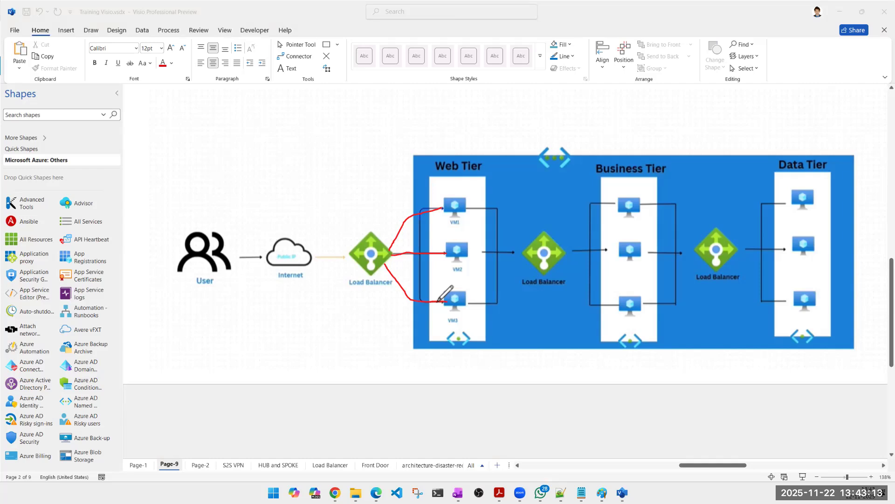
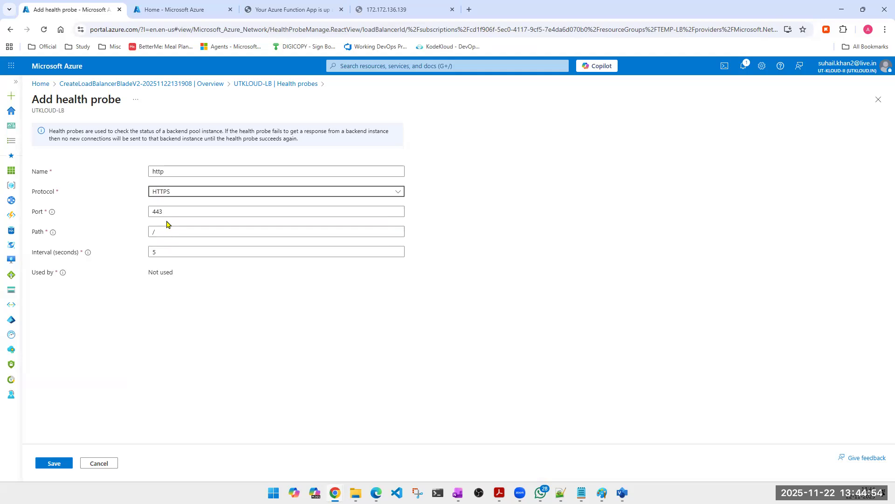
Step: Try the http health probe with the HTTP protocol, followed by TCP on port 221
{"action": "left_click", "coordinate": [173, 193]}
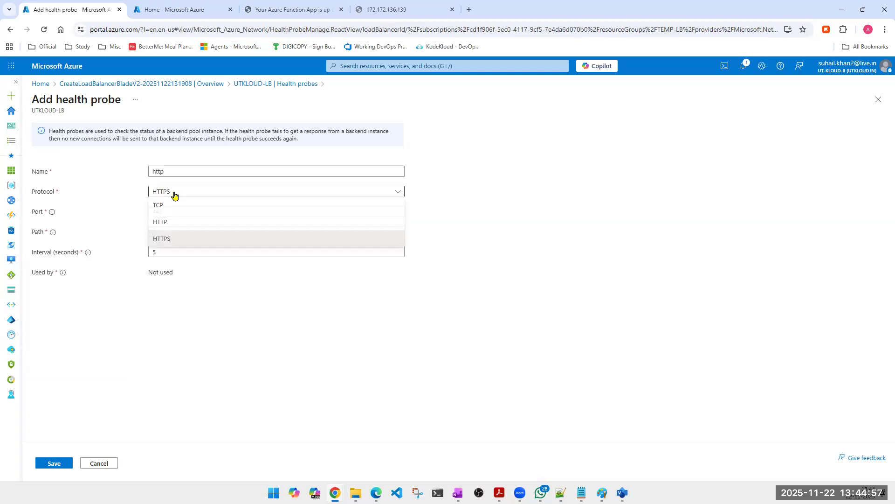
{"action": "left_click", "coordinate": [173, 224]}
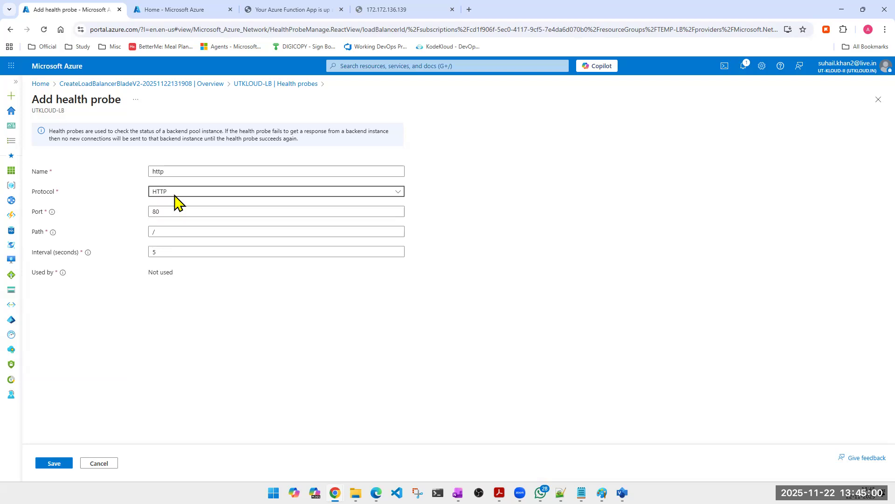
{"action": "left_click", "coordinate": [174, 196]}
{"action": "left_click", "coordinate": [171, 208]}
{"action": "left_click", "coordinate": [170, 215]}
{"action": "double_click", "coordinate": [169, 216]}
{"action": "type", "text": "221"}
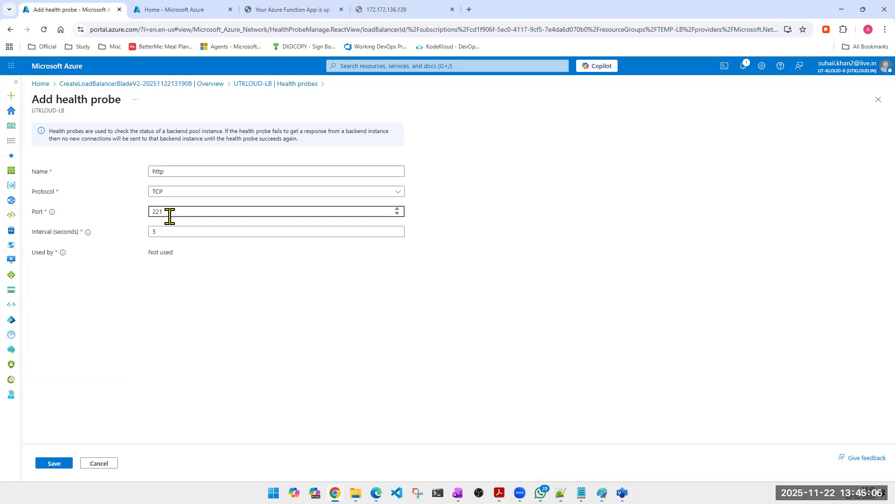
Step: Set the http health probe's protocol to HTTP and save the probe
{"action": "left_click", "coordinate": [176, 195]}
{"action": "left_click", "coordinate": [164, 219]}
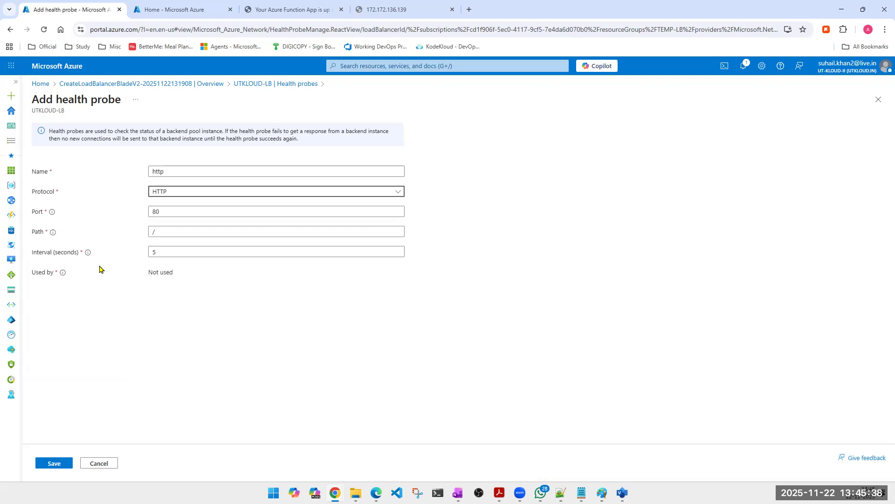
{"action": "left_click", "coordinate": [55, 462]}
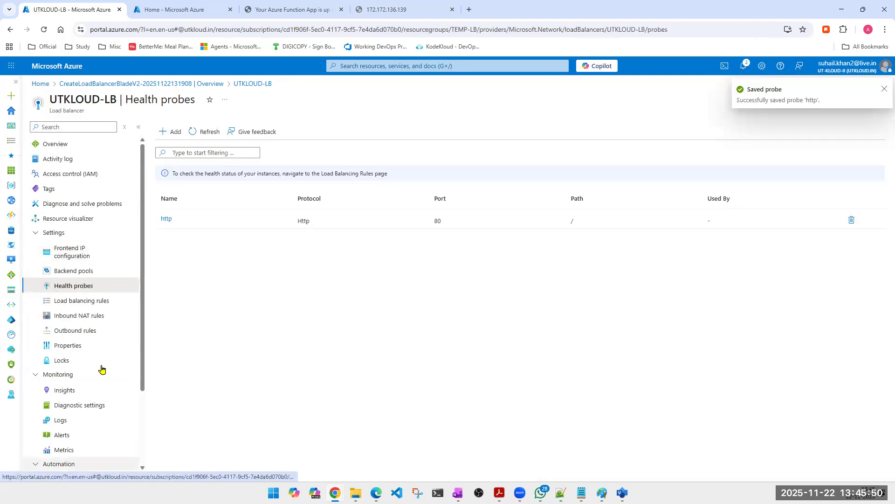
Step: Start another health probe and fill it in as RDP on port 3389
{"action": "left_click", "coordinate": [174, 138]}
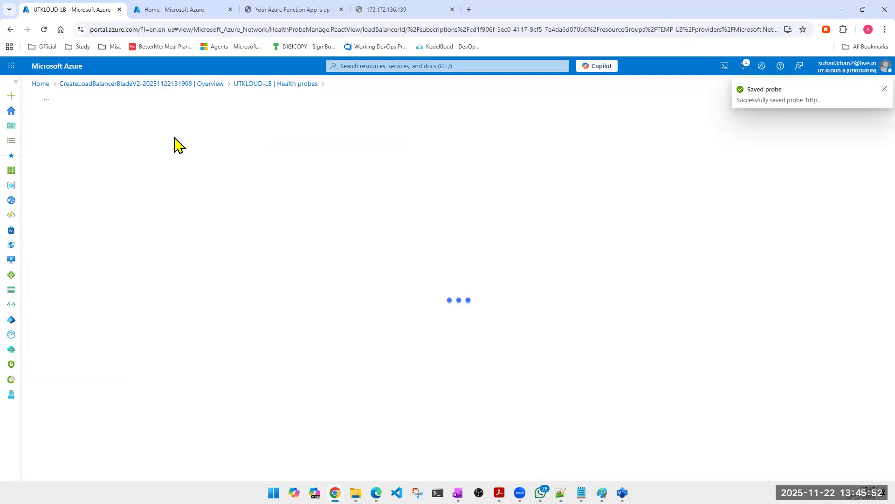
{"action": "left_click", "coordinate": [181, 171]}
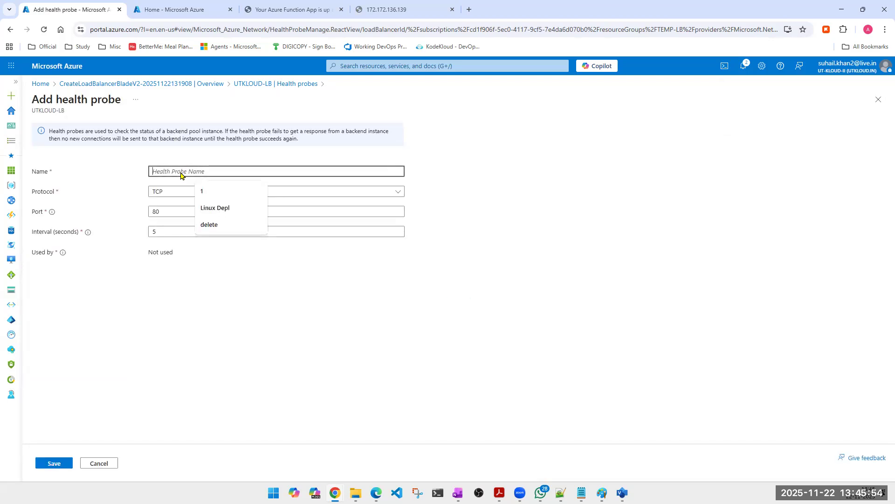
{"action": "type", "text": "RDP"}
{"action": "key", "text": "Tab"}
{"action": "key", "text": "Tab"}
{"action": "type", "text": "3389"}
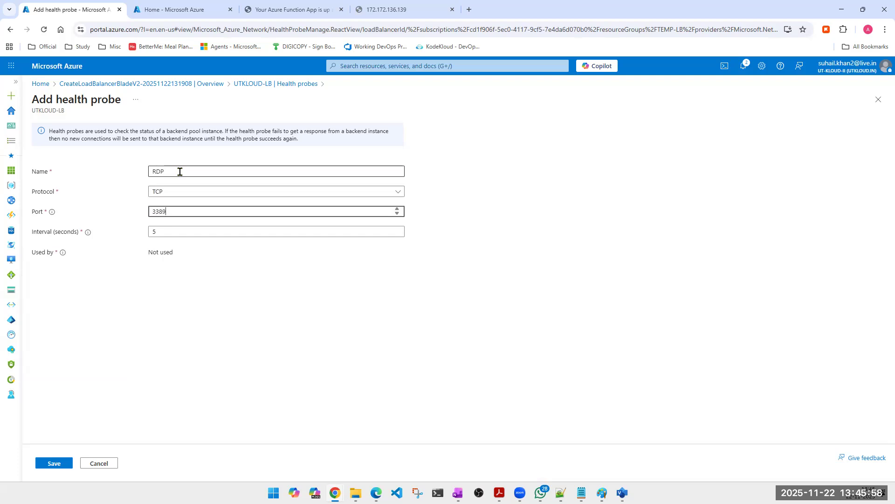
Step: Rename the new probe SSH, set its port to 22 and save it
{"action": "double_click", "coordinate": [185, 174]}
{"action": "type", "text": "SSH"}
{"action": "key", "text": "Tab"}
{"action": "key", "text": "Tab"}
{"action": "type", "text": "22"}
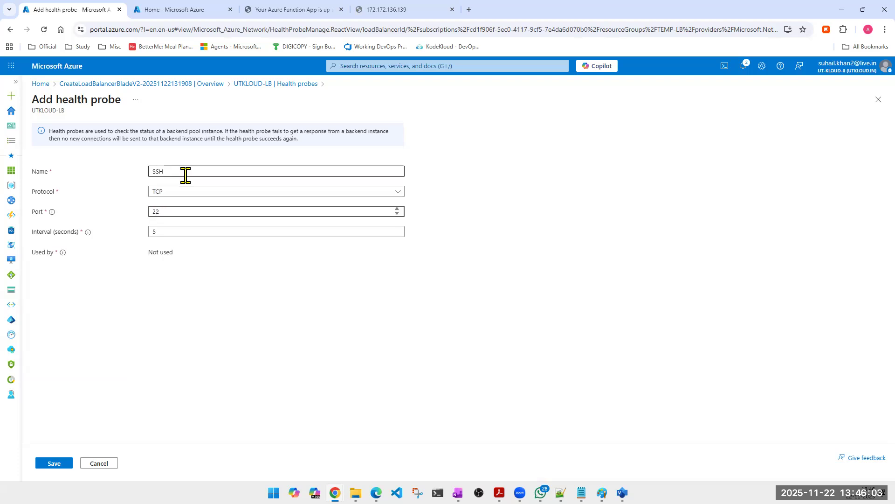
{"action": "left_click", "coordinate": [55, 463]}
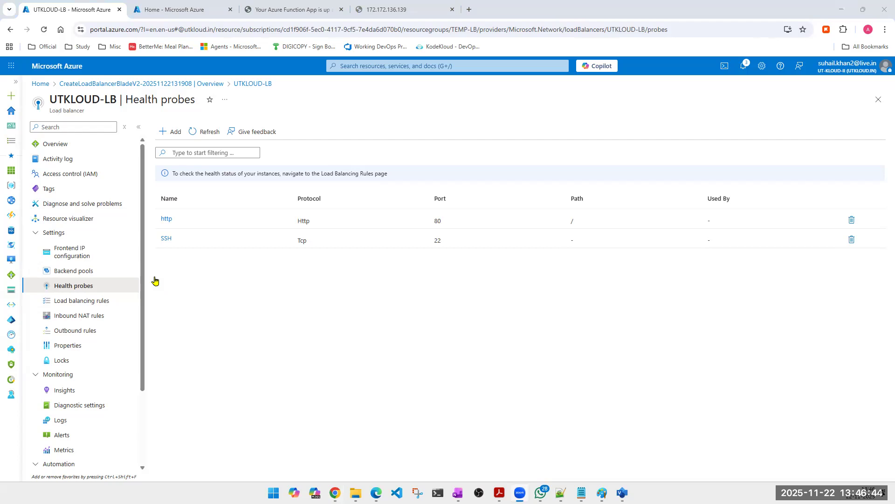
Step: Review the load balancer's frontend IP configuration, backend pools and health probes
{"action": "left_click", "coordinate": [70, 254]}
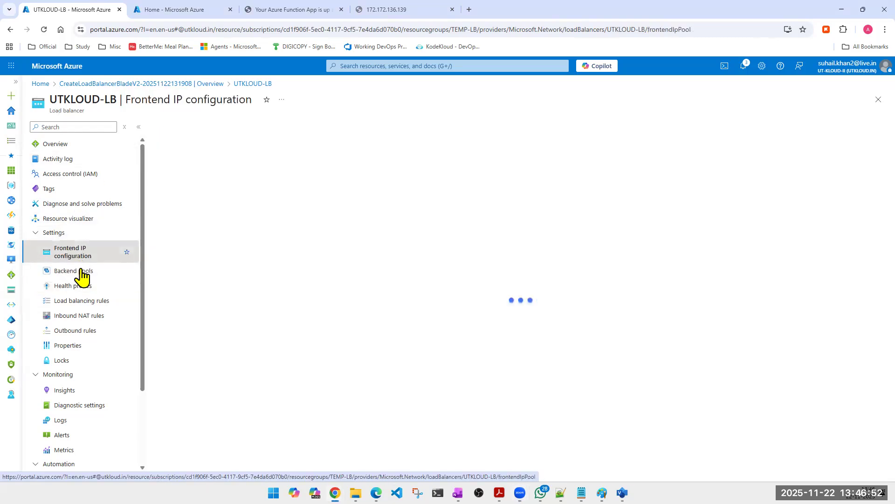
{"action": "left_click", "coordinate": [75, 275]}
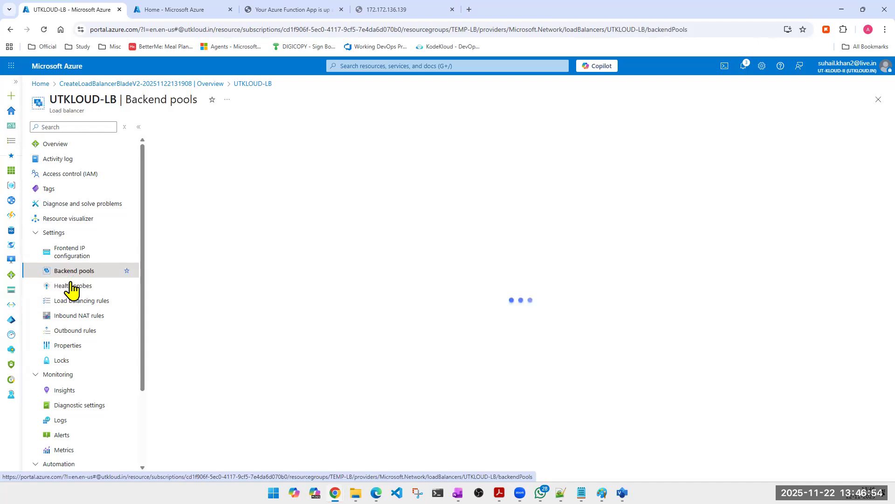
{"action": "left_click", "coordinate": [71, 286]}
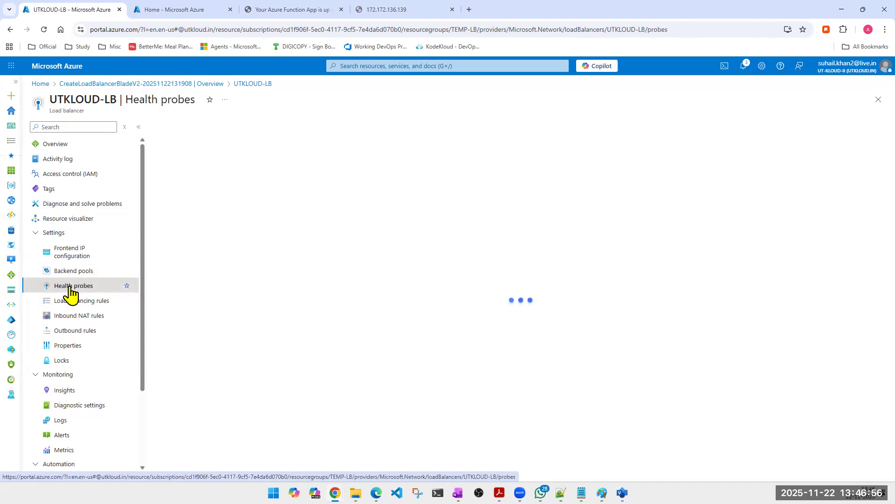
{"action": "left_click", "coordinate": [72, 249]}
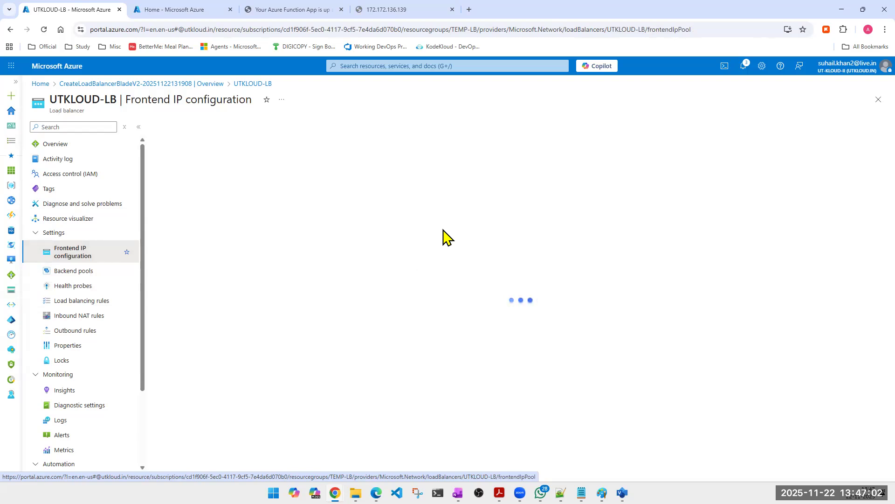
{"action": "left_click", "coordinate": [77, 289]}
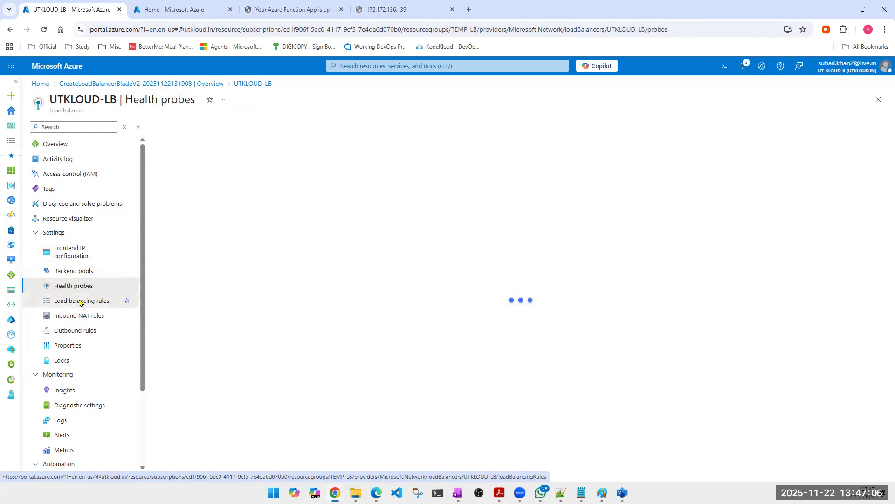
Step: Start a load balancing rule named WEBSITE and assign it the UTKLOUD-LB frontend IP address
{"action": "left_click", "coordinate": [79, 301]}
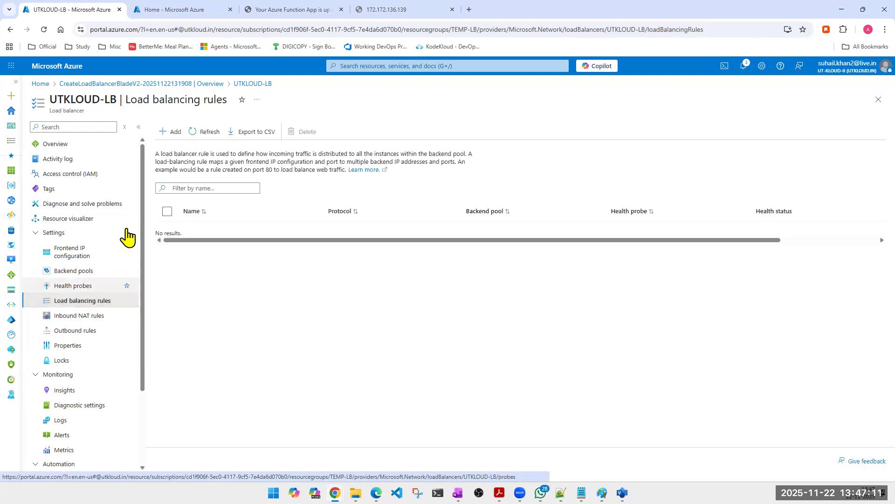
{"action": "left_click", "coordinate": [166, 134]}
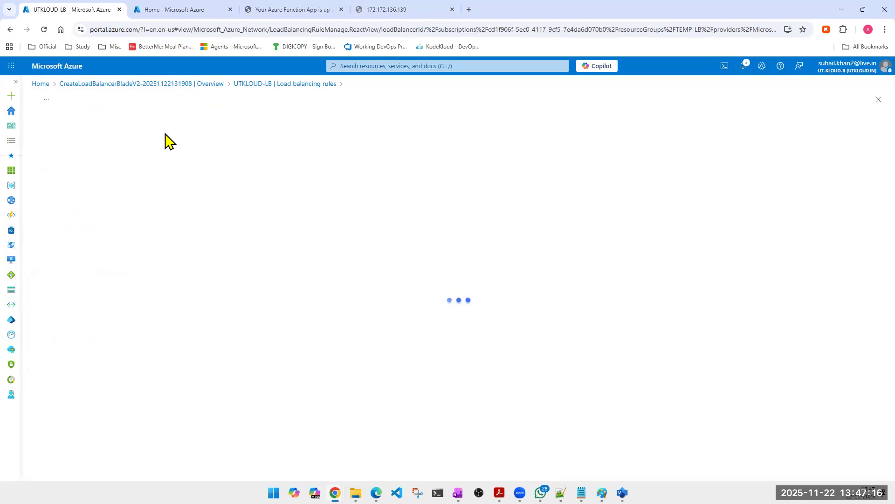
{"action": "left_click", "coordinate": [210, 165]}
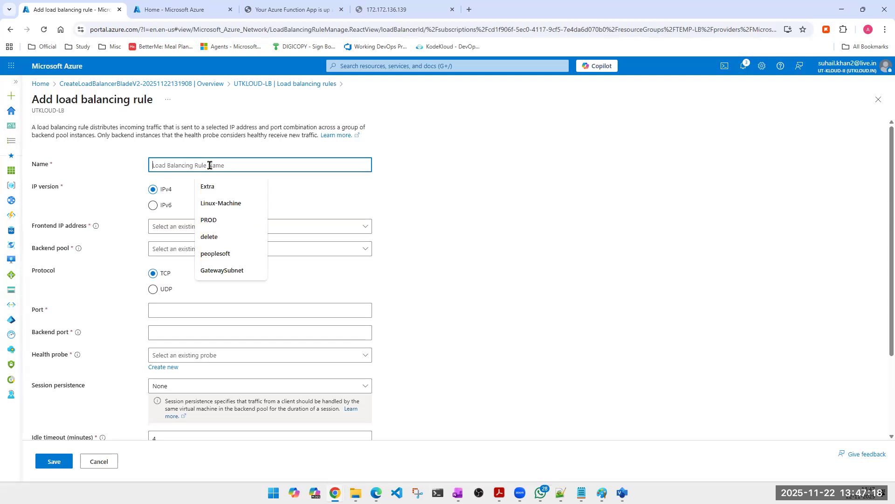
{"action": "type", "text": "WEBSITE"}
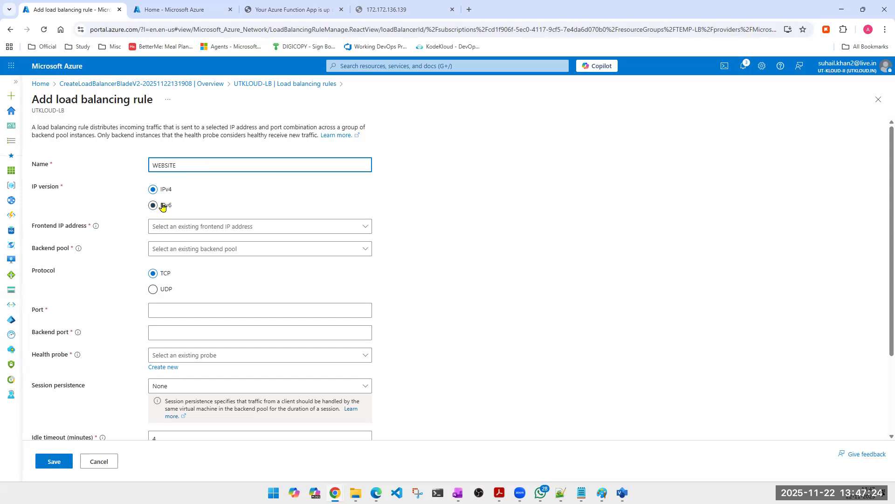
{"action": "left_click", "coordinate": [251, 228]}
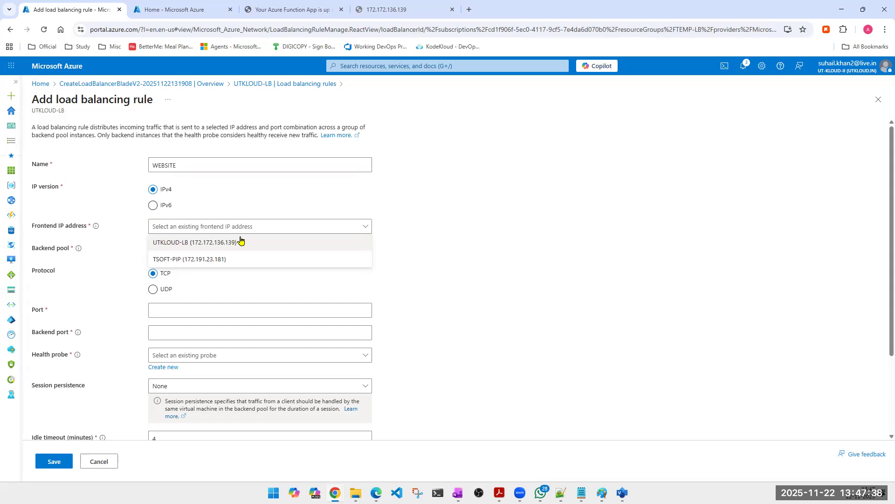
{"action": "left_click", "coordinate": [240, 242]}
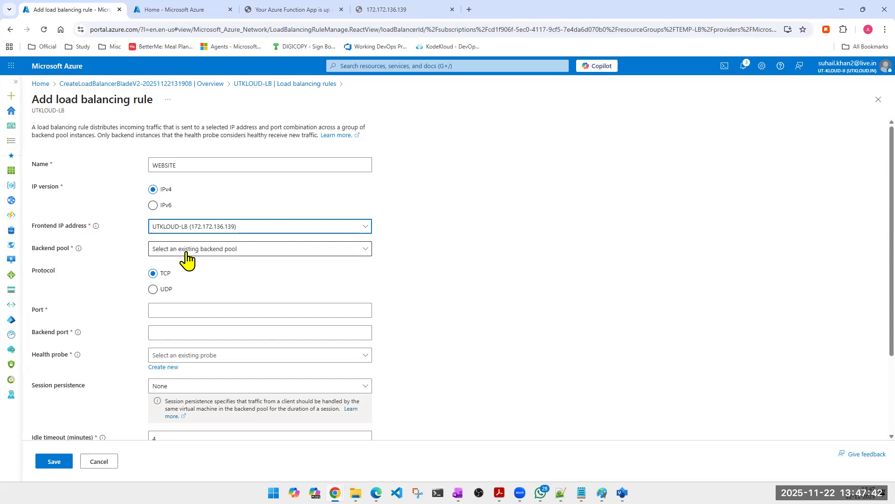
Step: Assign UTKLOUD-BACKEND-POOL to the WEBSITE rule and set both its port and backend port to 80
{"action": "left_click", "coordinate": [278, 259]}
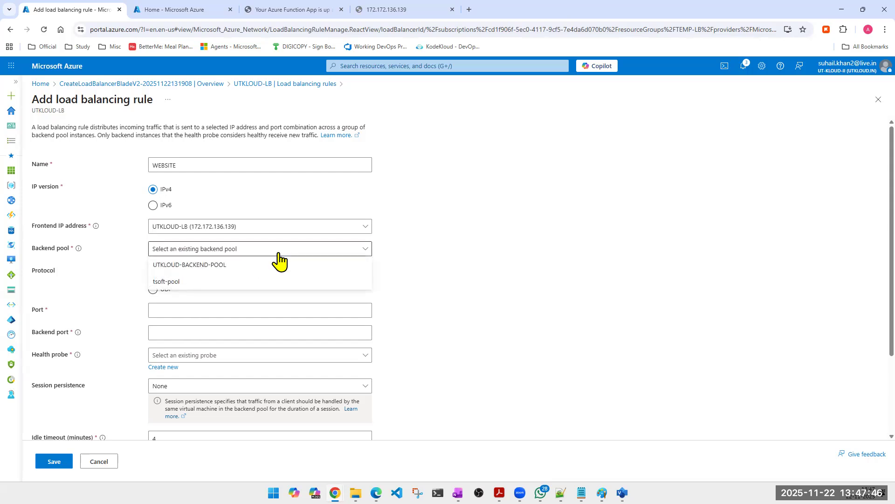
{"action": "left_click", "coordinate": [182, 283]}
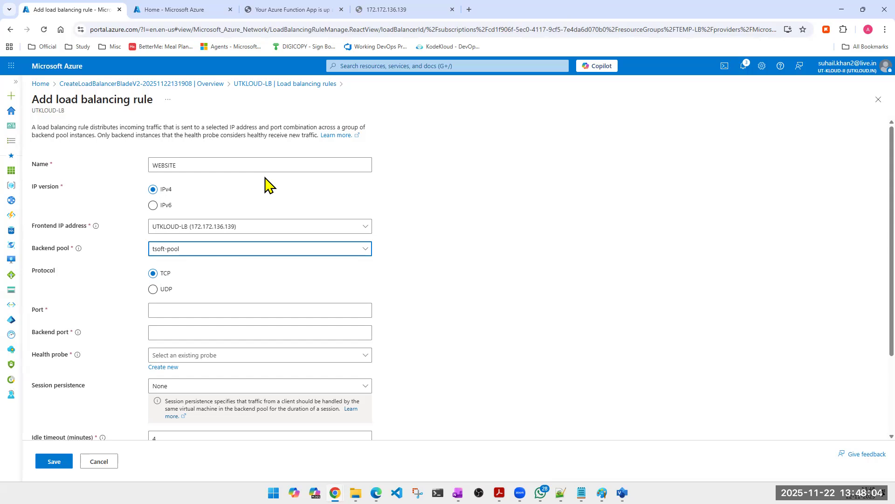
{"action": "left_click", "coordinate": [207, 252]}
{"action": "left_click", "coordinate": [190, 265]}
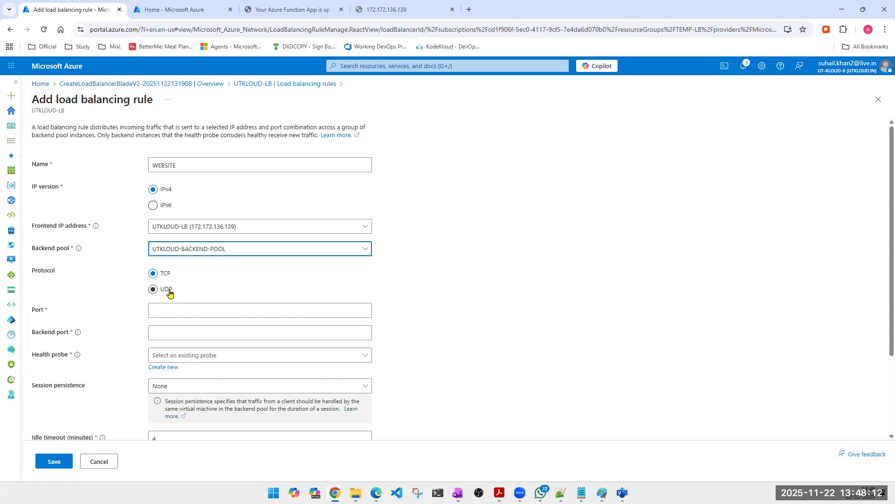
{"action": "left_click", "coordinate": [203, 310]}
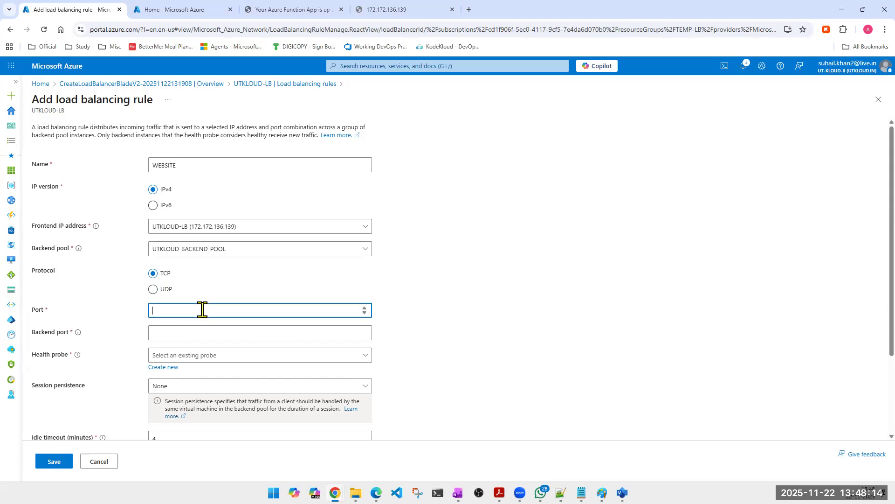
{"action": "type", "text": "80"}
{"action": "key", "text": "Tab"}
{"action": "type", "text": "80"}
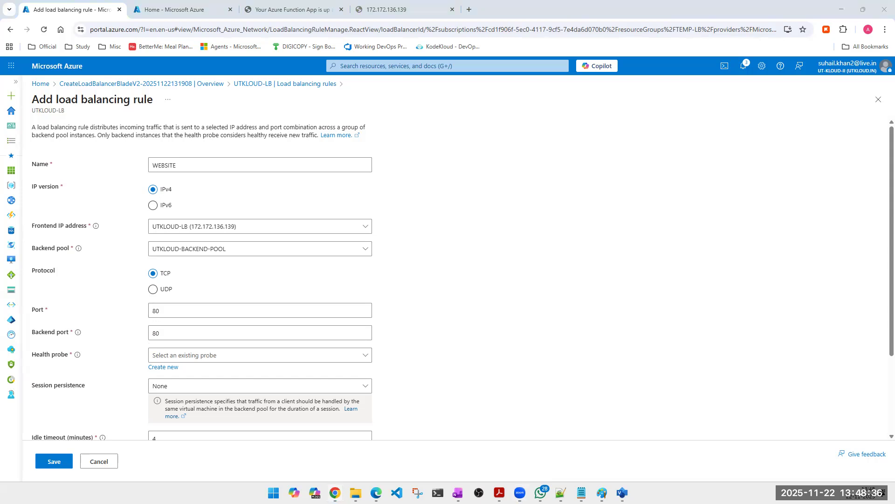
Step: Check the load balancer's page at 172.172.136.139 and the connection details of the web server page at 135.222.245.128 in the Incognito window
{"action": "left_click", "coordinate": [371, 10]}
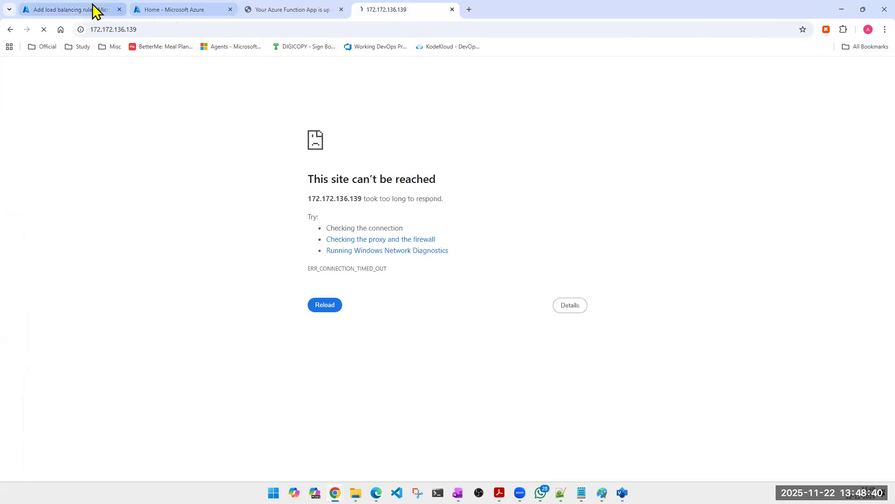
{"action": "left_click", "coordinate": [93, 10]}
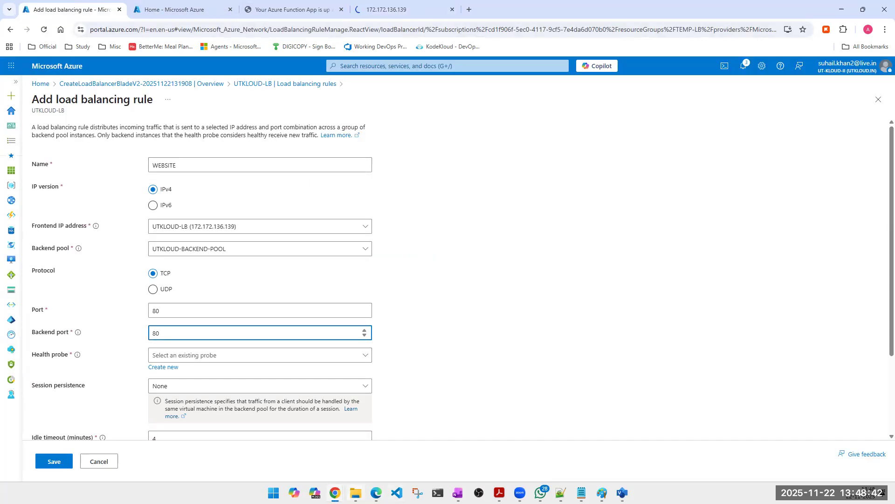
{"action": "mouse_move", "coordinate": [336, 493]}
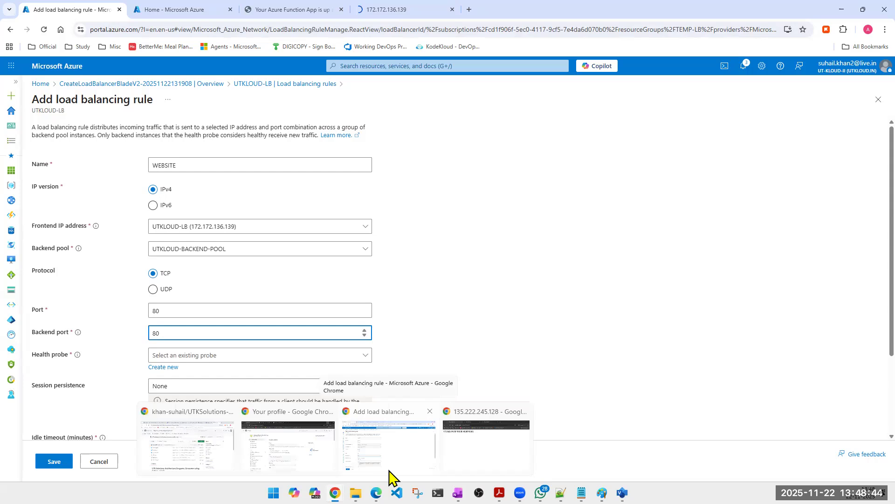
{"action": "left_click", "coordinate": [467, 457]}
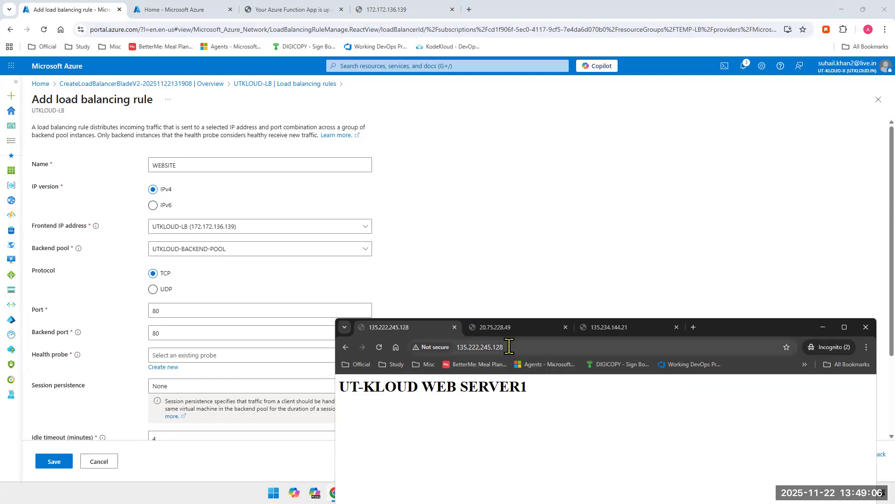
{"action": "left_click", "coordinate": [485, 347]}
{"action": "left_click", "coordinate": [482, 418]}
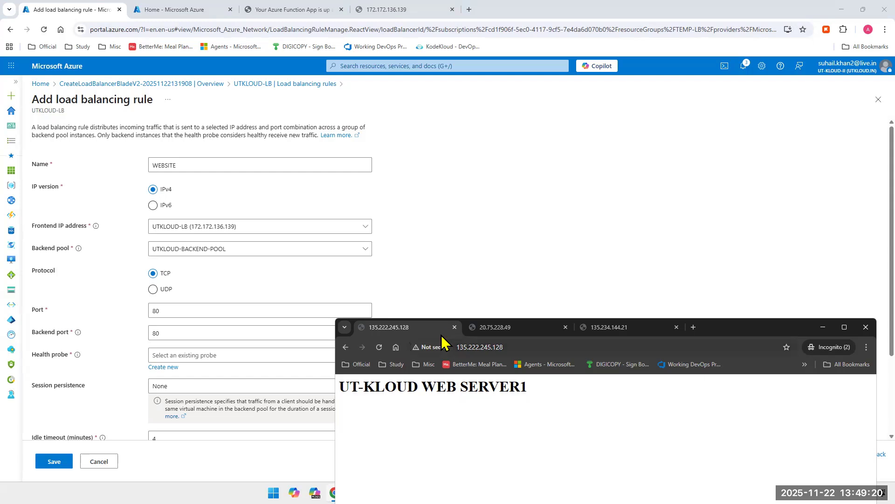
{"action": "left_click", "coordinate": [434, 347]}
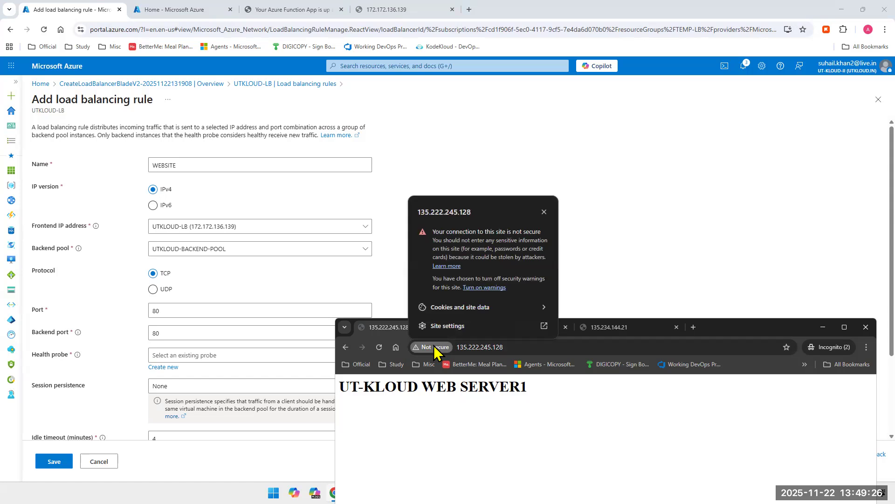
{"action": "left_click", "coordinate": [545, 212]}
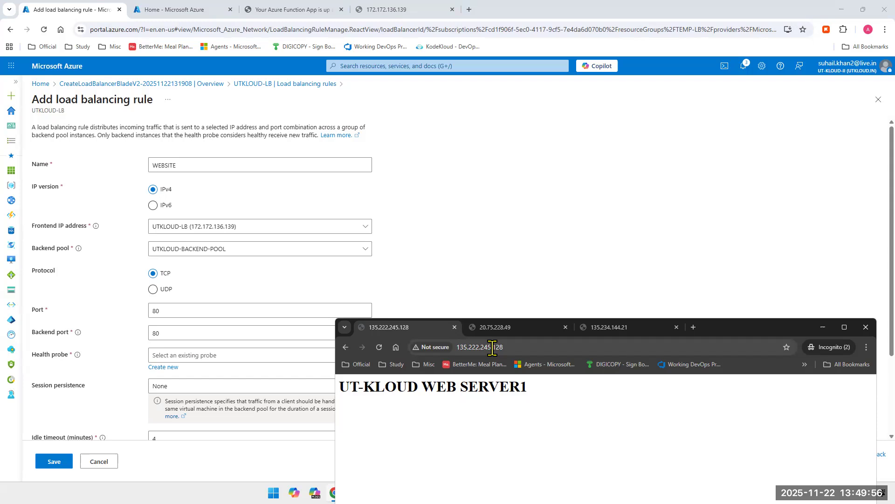
Step: Test the web server on another port by loading 135.222.245.128:8080 in the Incognito window
{"action": "left_click", "coordinate": [521, 349]}
{"action": "left_click", "coordinate": [522, 349]}
{"action": "type", "text": ":"}
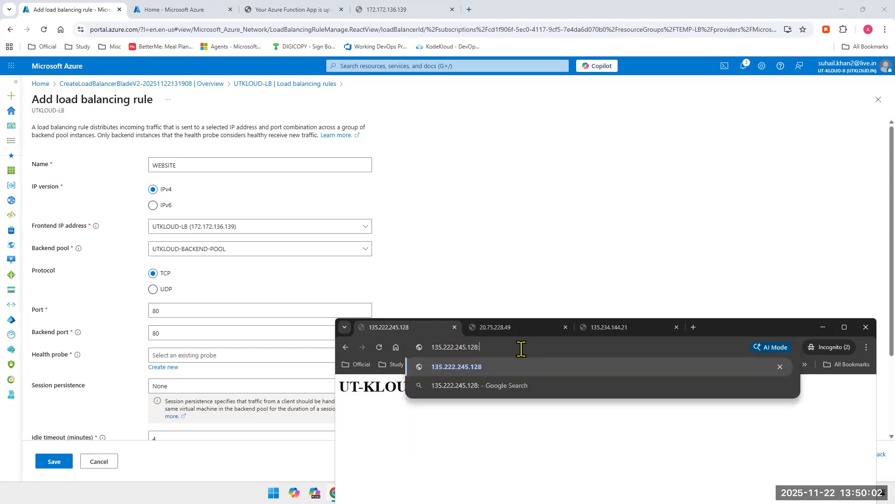
{"action": "type", "text": "8080"}
{"action": "key", "text": "Return"}
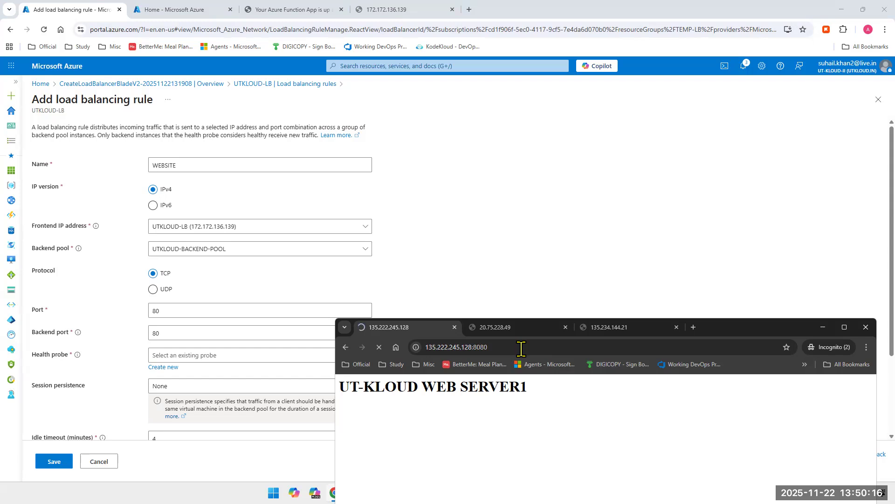
Step: Load the web server page at 135.222.245.128 without a port number in the Incognito window
{"action": "left_click", "coordinate": [503, 347]}
{"action": "double_click", "coordinate": [486, 347]}
{"action": "key", "text": "BackSpace"}
{"action": "key", "text": "Return"}
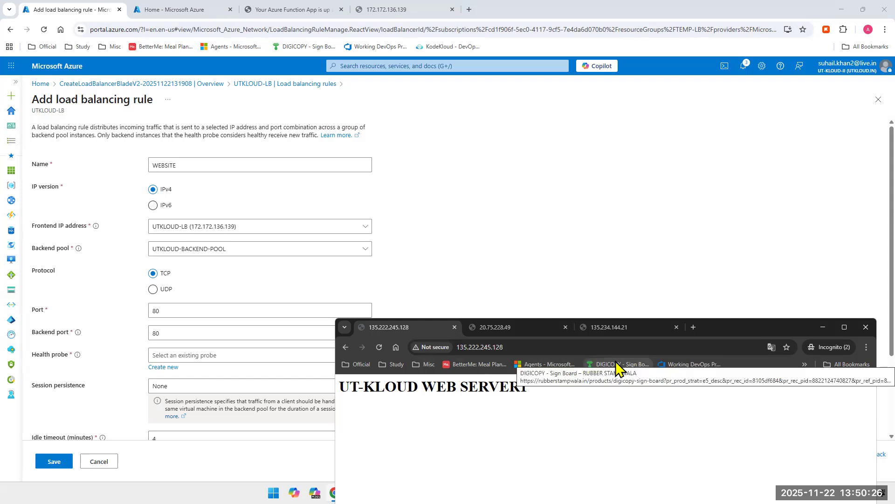
Step: Test the web server on port 5000 by loading 135.222.245.128:5000 in the Incognito window
{"action": "left_click", "coordinate": [558, 342]}
{"action": "left_click", "coordinate": [558, 343]}
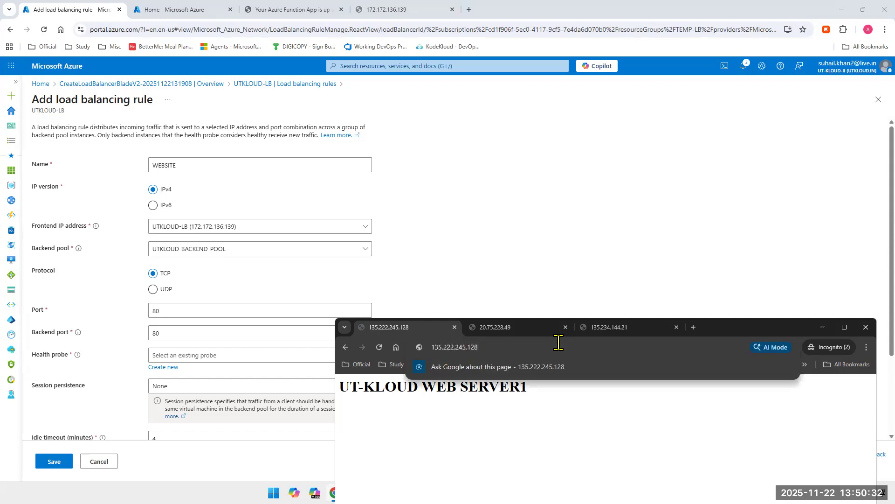
{"action": "type", "text": ":5000"}
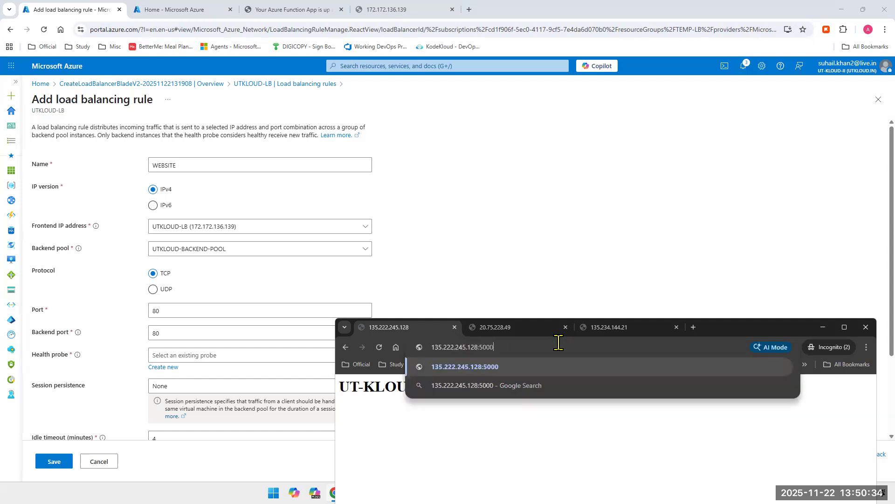
{"action": "key", "text": "Return"}
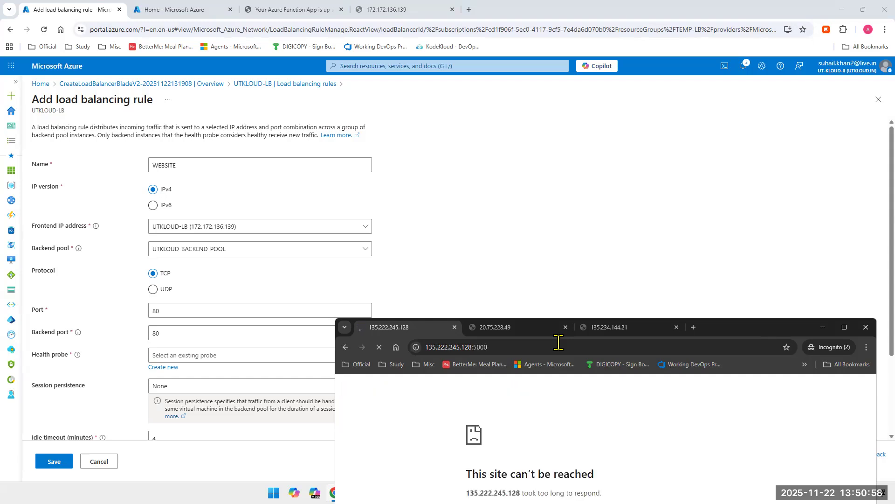
Step: Try 50000 and 43456 as the WEBSITE rule's frontend port, and settle on 420
{"action": "double_click", "coordinate": [187, 310]}
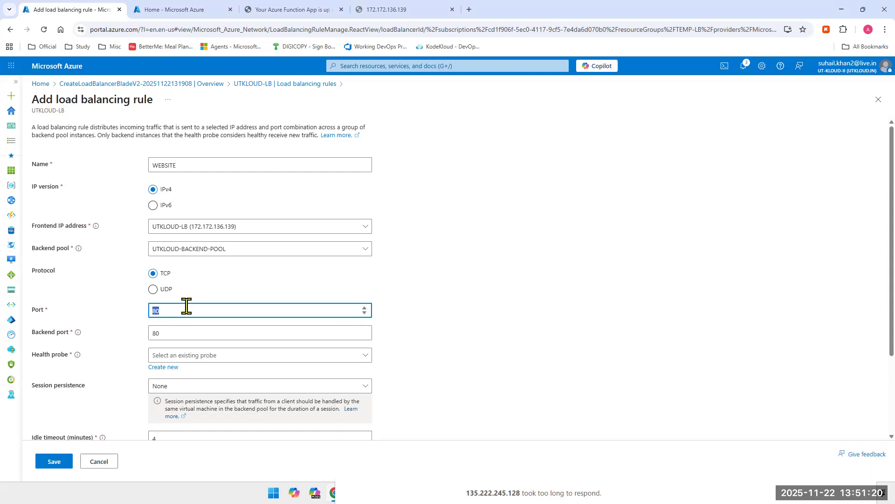
{"action": "type", "text": "50000"}
{"action": "double_click", "coordinate": [186, 305]}
{"action": "type", "text": "43456"}
{"action": "double_click", "coordinate": [187, 306]}
{"action": "type", "text": "420"}
{"action": "left_click", "coordinate": [441, 463]}
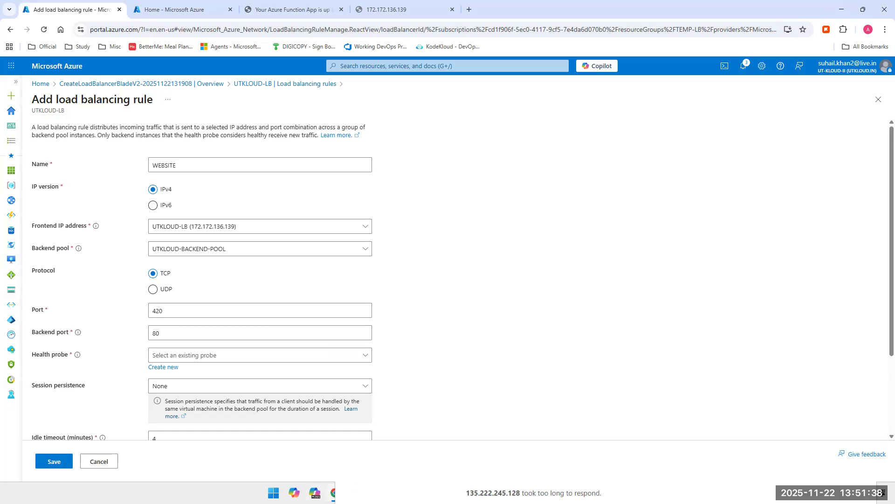
Step: Bring back the Incognito window and enter the load balancer address with its port as 172.172.136.139:420
{"action": "mouse_move", "coordinate": [333, 492]}
{"action": "left_click", "coordinate": [452, 450]}
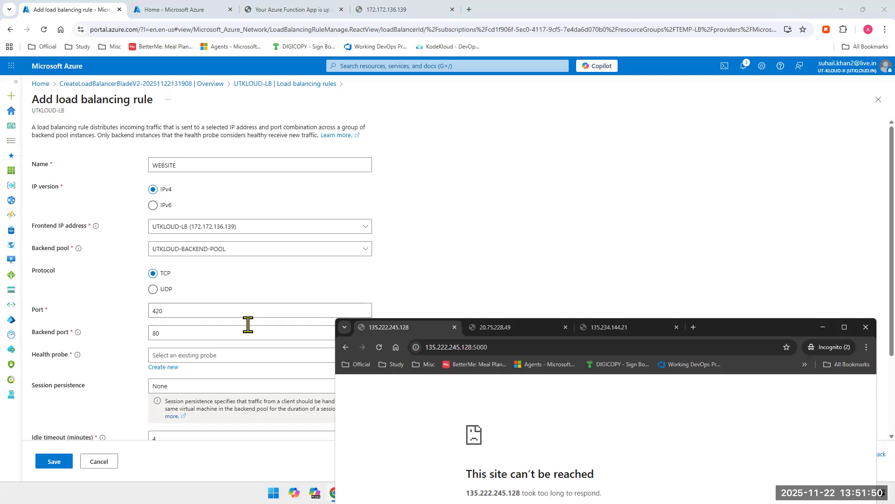
{"action": "left_click", "coordinate": [468, 349]}
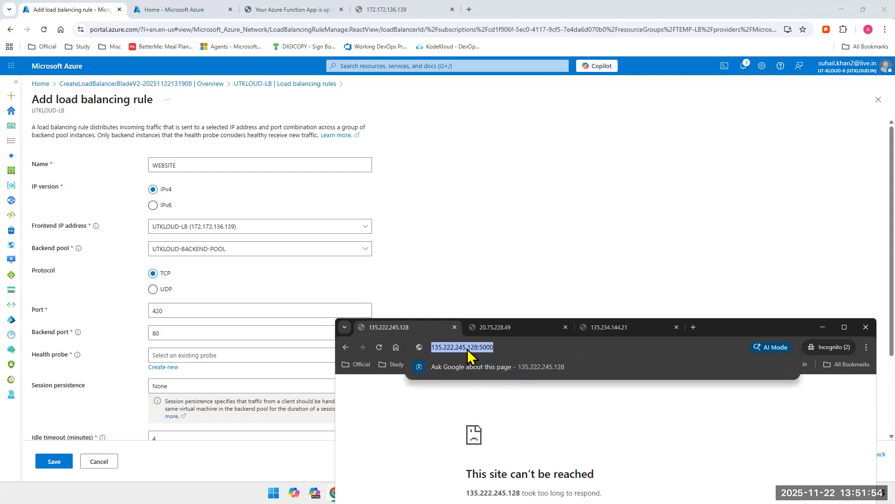
{"action": "type", "text": "127"}
{"action": "key", "text": "Escape"}
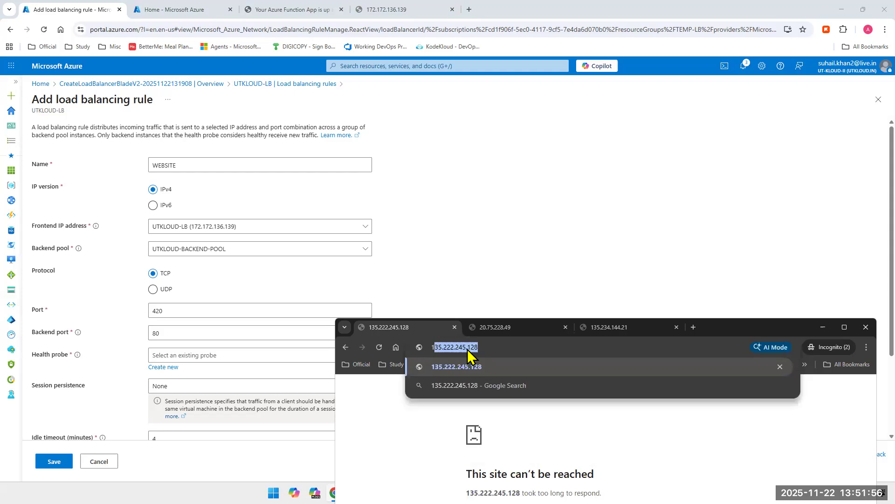
{"action": "type", "text": "172.172.1"}
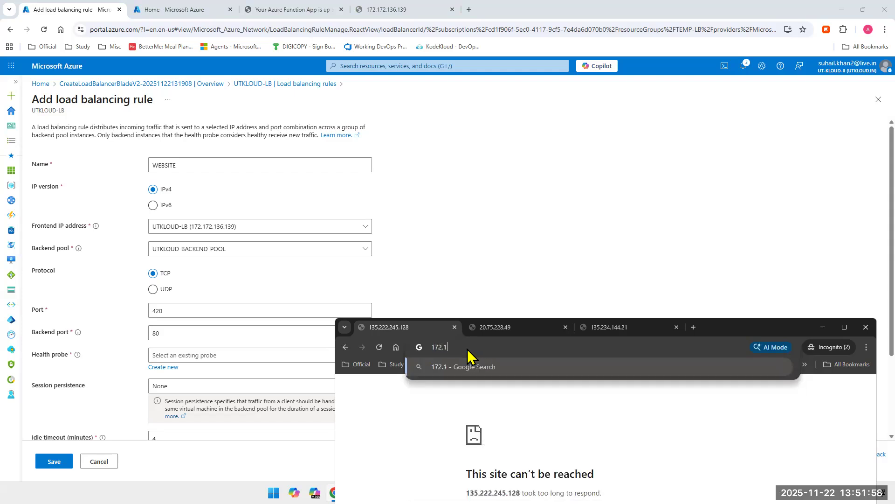
{"action": "type", "text": "36.1"}
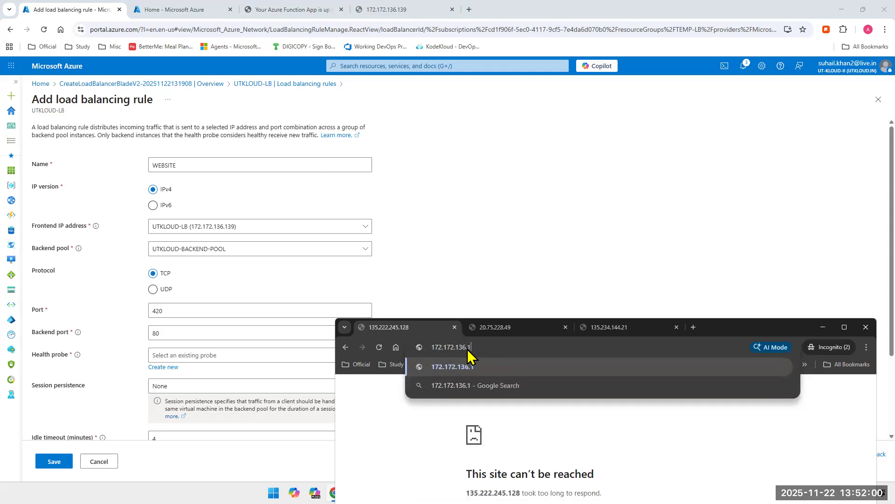
{"action": "type", "text": "39:420"}
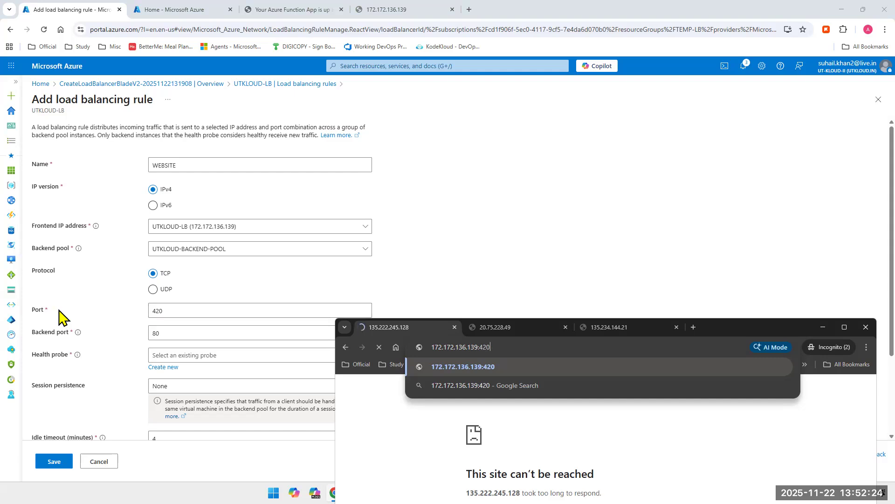
Step: Set the WEBSITE rule's port to 80 and assign it the http (HTTP:80) health probe
{"action": "left_click", "coordinate": [165, 312]}
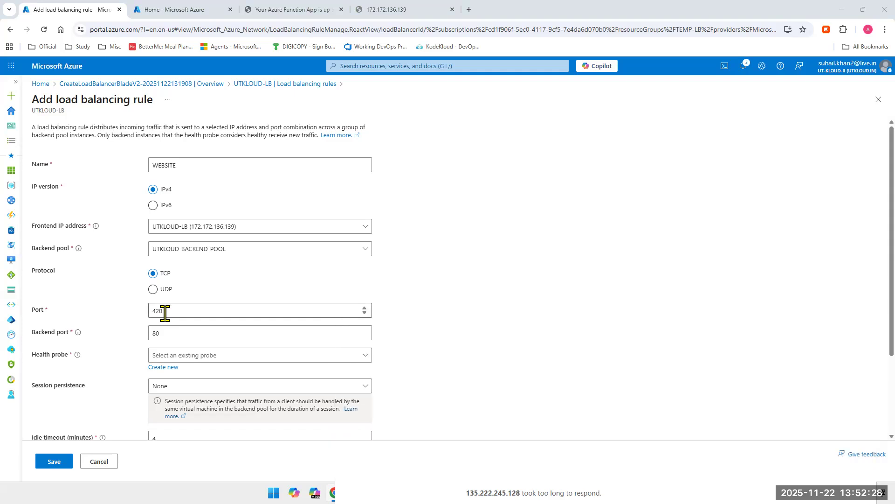
{"action": "double_click", "coordinate": [159, 312]}
{"action": "type", "text": "80"}
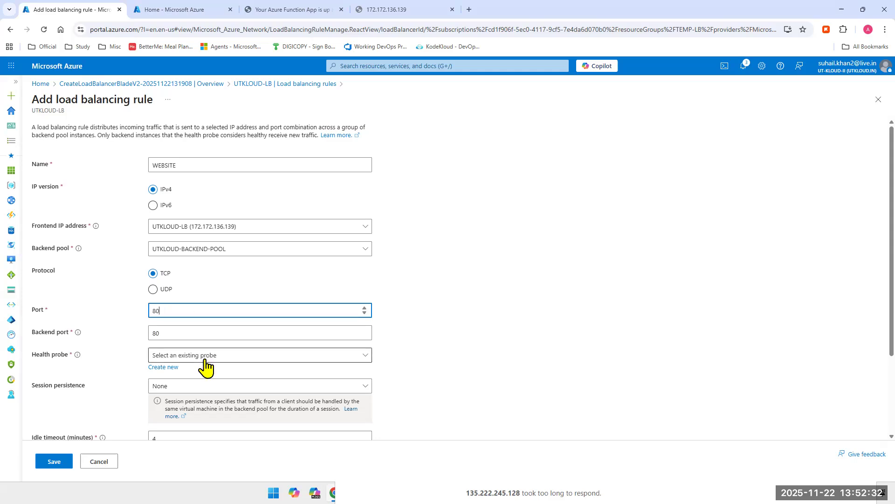
{"action": "double_click", "coordinate": [163, 334]}
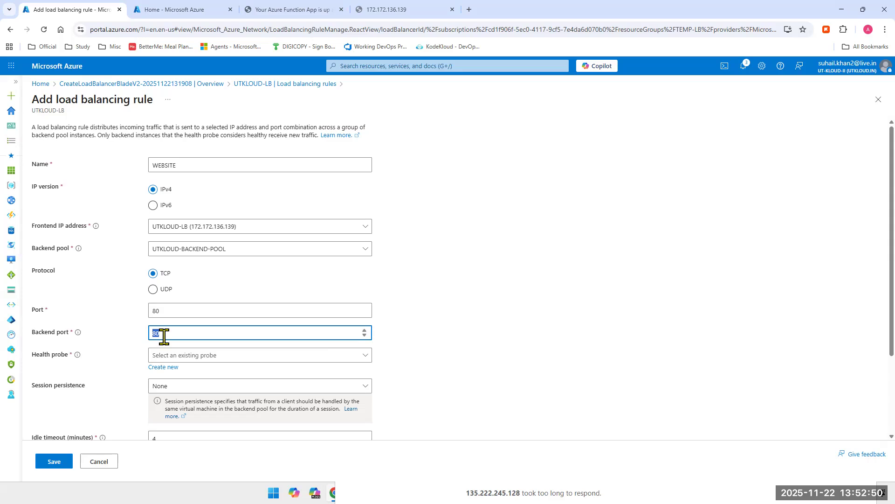
{"action": "left_click", "coordinate": [172, 310]}
{"action": "left_click", "coordinate": [178, 332]}
{"action": "left_click", "coordinate": [242, 359]}
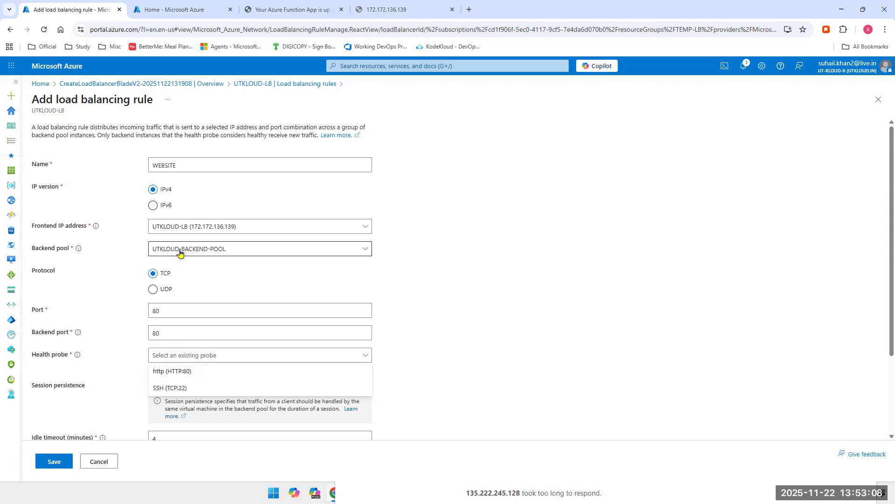
{"action": "left_click", "coordinate": [176, 372]}
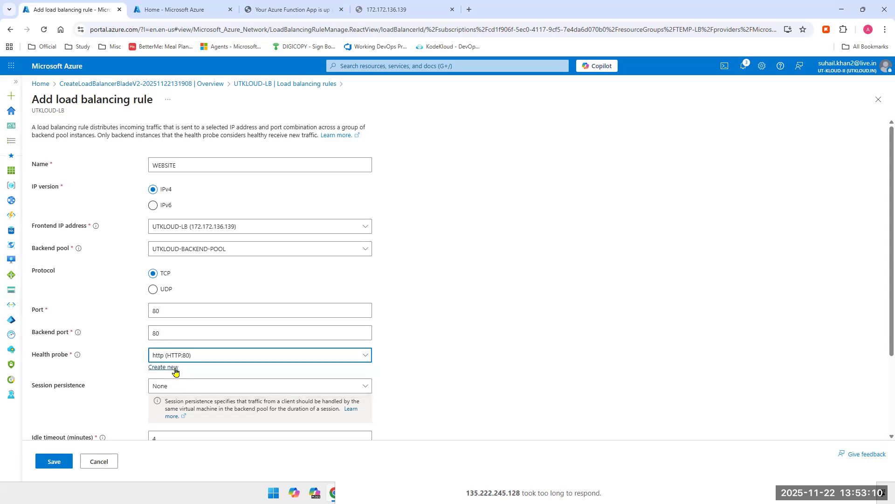
Step: Review the rule's session persistence options and the Load Balancer column of the comparison table in OneNote
{"action": "scroll", "coordinate": [286, 339], "scroll_direction": "down", "scroll_amount": 2}
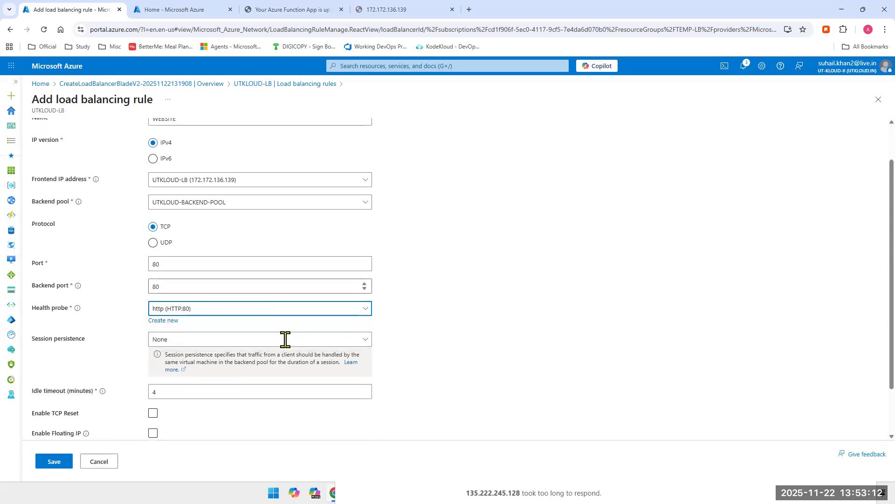
{"action": "left_click", "coordinate": [225, 283]}
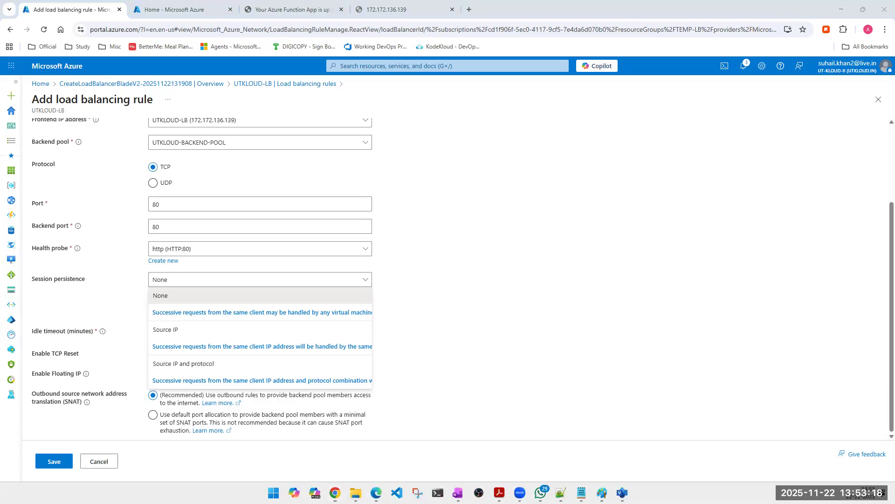
{"action": "left_click", "coordinate": [457, 492]}
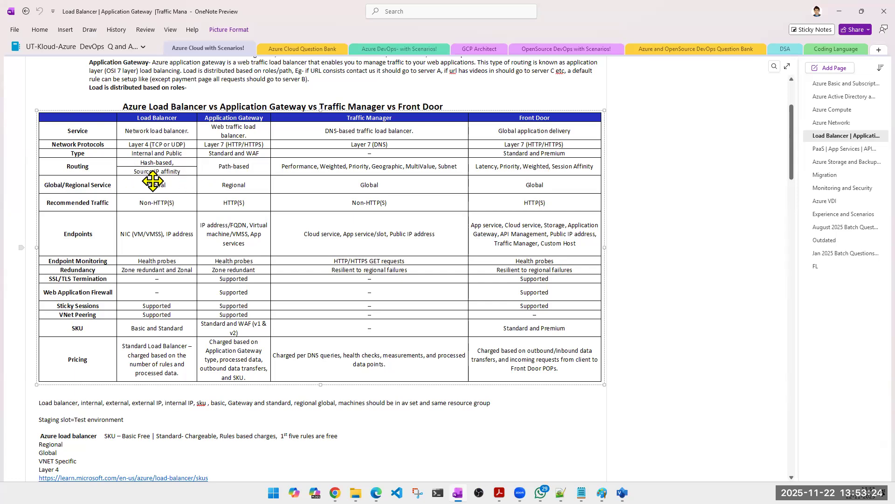
{"action": "left_click", "coordinate": [839, 11]}
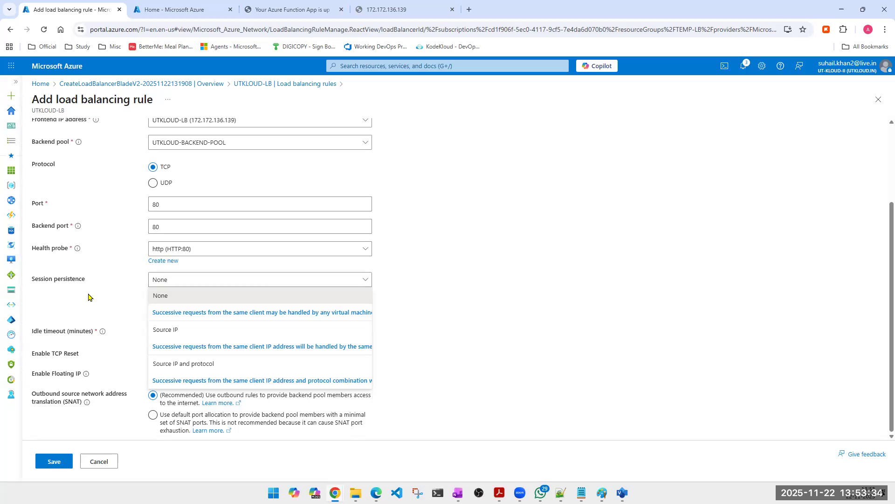
Step: Set the WEBSITE rule's session persistence to Source IP
{"action": "scroll", "coordinate": [200, 264], "scroll_direction": "up", "scroll_amount": 2}
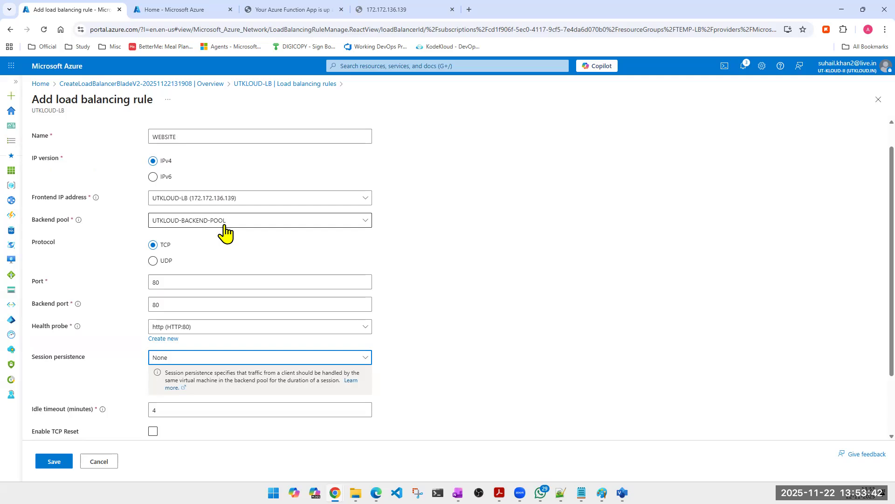
{"action": "scroll", "coordinate": [214, 261], "scroll_direction": "down", "scroll_amount": 1}
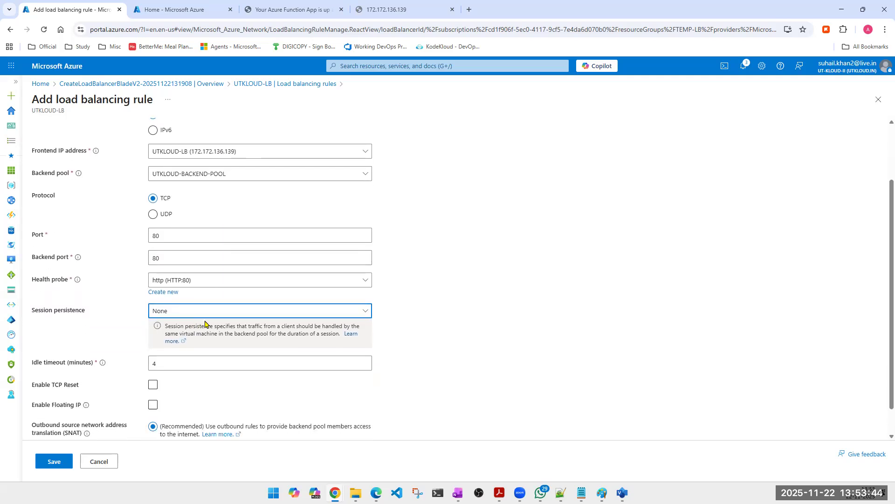
{"action": "left_click", "coordinate": [215, 313]}
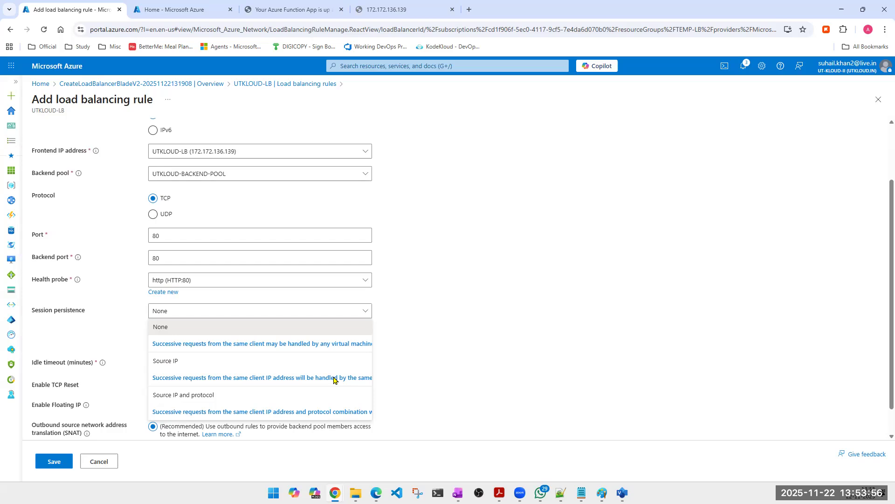
{"action": "left_click", "coordinate": [167, 361]}
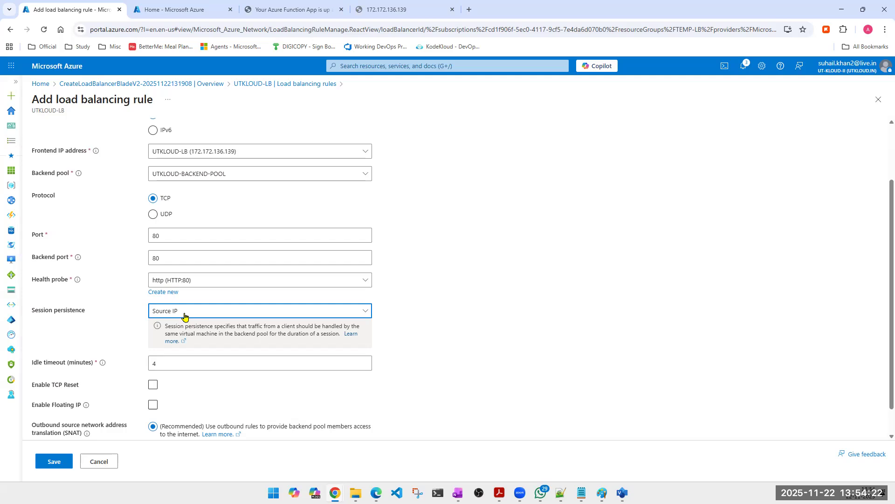
Step: Switch to the Visio diagram, trace the client's path through the load balancer to VM1 in red, clear the markings, and return to the portal
{"action": "left_click", "coordinate": [211, 314]}
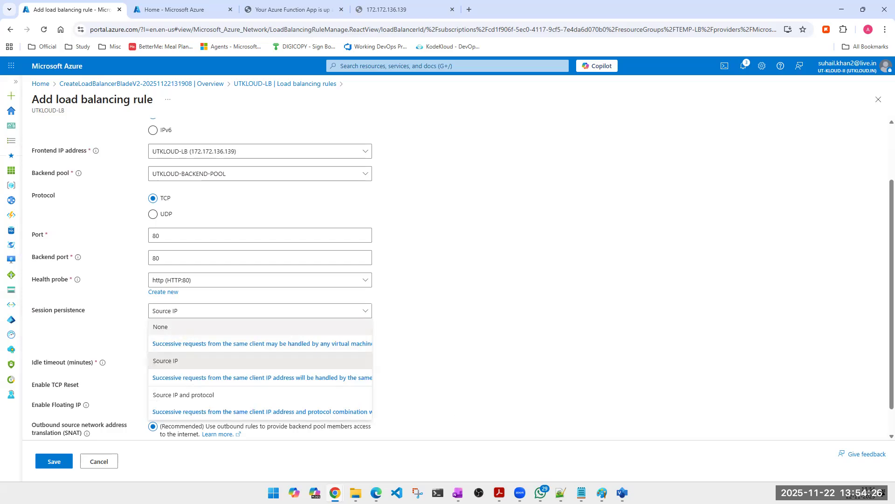
{"action": "key", "text": "alt+Tab"}
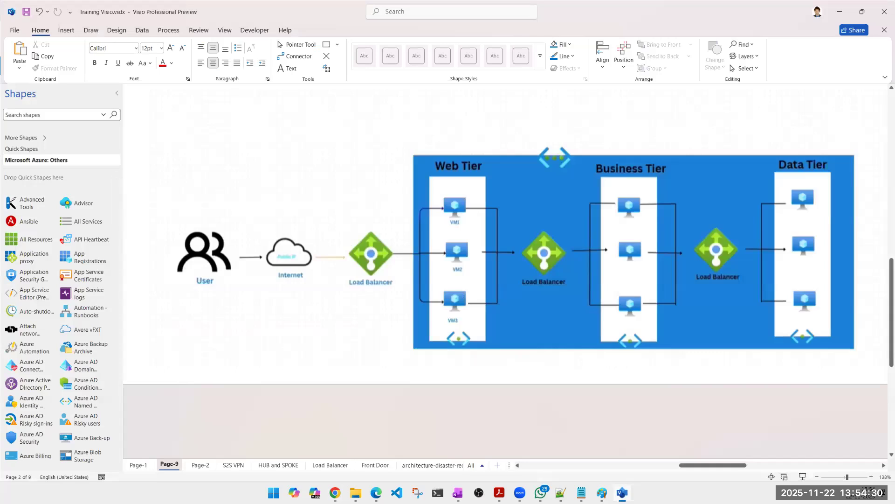
{"action": "left_click", "coordinate": [145, 119]}
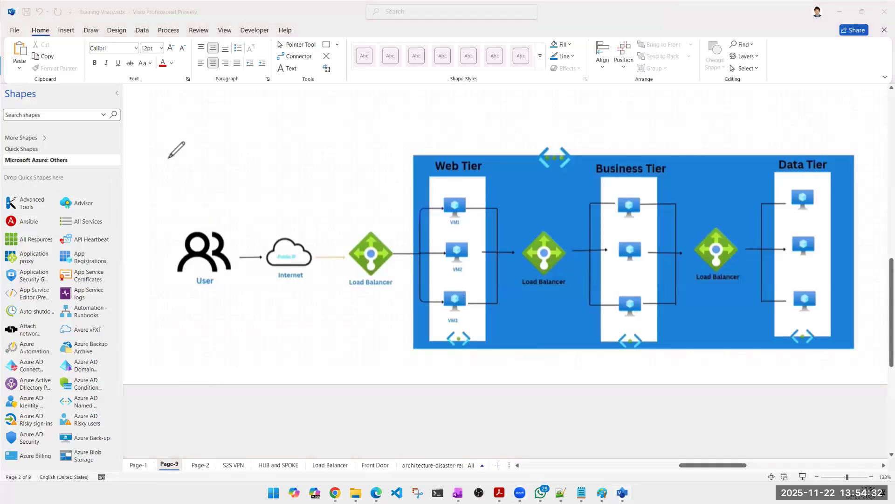
{"action": "mouse_move", "coordinate": [161, 149]}
{"action": "left_mouse_down"}
{"action": "mouse_move", "coordinate": [184, 183]}
{"action": "mouse_move", "coordinate": [186, 171]}
{"action": "left_mouse_up"}
{"action": "mouse_move", "coordinate": [179, 139]}
{"action": "left_mouse_down"}
{"action": "mouse_move", "coordinate": [186, 172]}
{"action": "mouse_move", "coordinate": [218, 197]}
{"action": "mouse_move", "coordinate": [313, 260]}
{"action": "mouse_move", "coordinate": [342, 258]}
{"action": "left_mouse_up"}
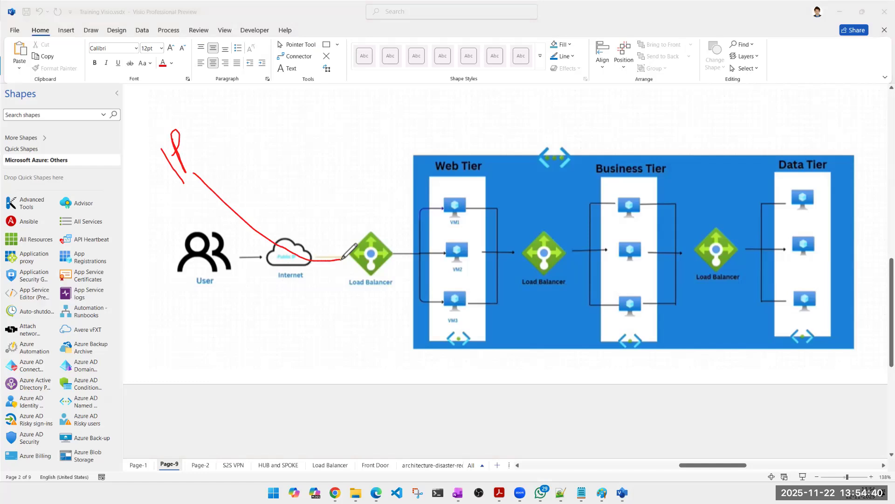
{"action": "left_click_drag", "start_coordinate": [393, 255], "coordinate": [442, 219]}
{"action": "mouse_move", "coordinate": [191, 161]}
{"action": "left_mouse_down"}
{"action": "mouse_move", "coordinate": [312, 255]}
{"action": "mouse_move", "coordinate": [360, 261]}
{"action": "mouse_move", "coordinate": [441, 205]}
{"action": "left_mouse_up"}
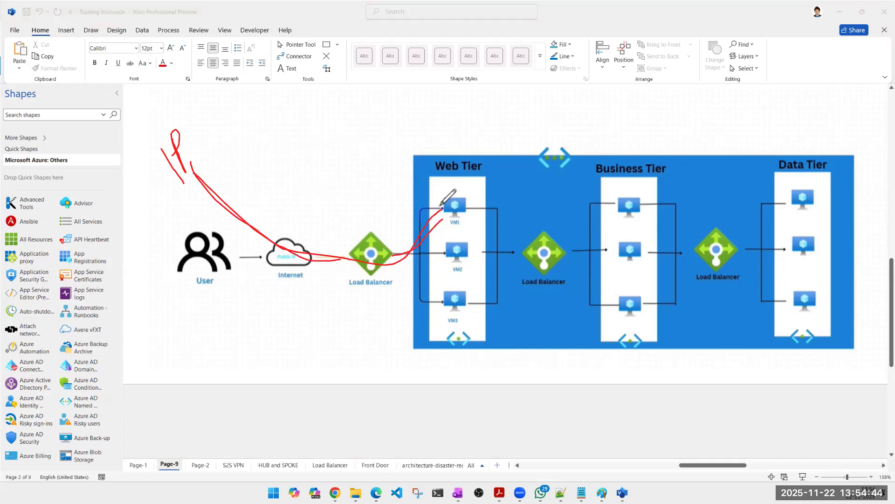
{"action": "mouse_move", "coordinate": [187, 161]}
{"action": "left_mouse_down"}
{"action": "mouse_move", "coordinate": [324, 249]}
{"action": "mouse_move", "coordinate": [422, 233]}
{"action": "mouse_move", "coordinate": [443, 209]}
{"action": "left_mouse_up"}
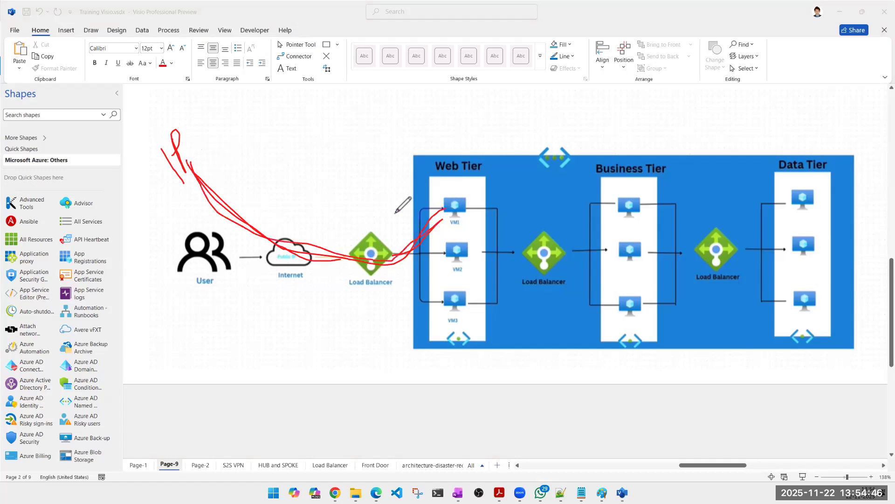
{"action": "mouse_move", "coordinate": [187, 164]}
{"action": "left_mouse_down"}
{"action": "mouse_move", "coordinate": [293, 241]}
{"action": "mouse_move", "coordinate": [440, 241]}
{"action": "mouse_move", "coordinate": [451, 214]}
{"action": "left_mouse_up"}
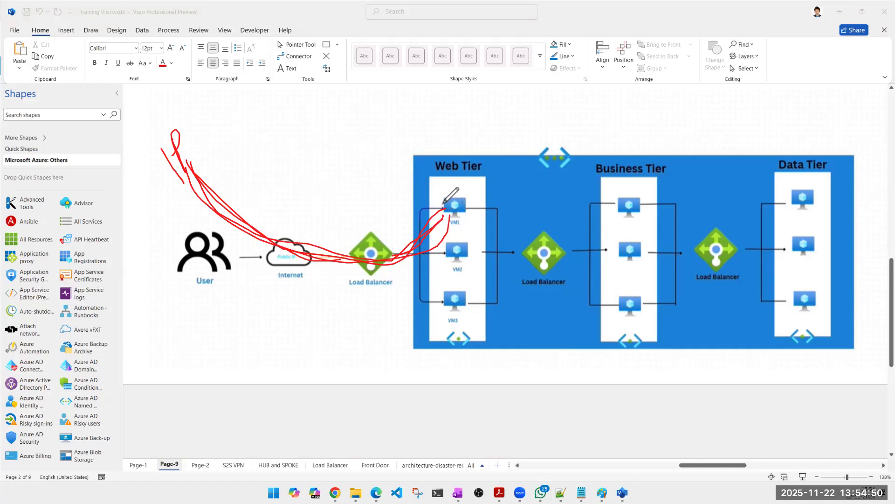
{"action": "left_click_drag", "start_coordinate": [374, 241], "coordinate": [456, 201]}
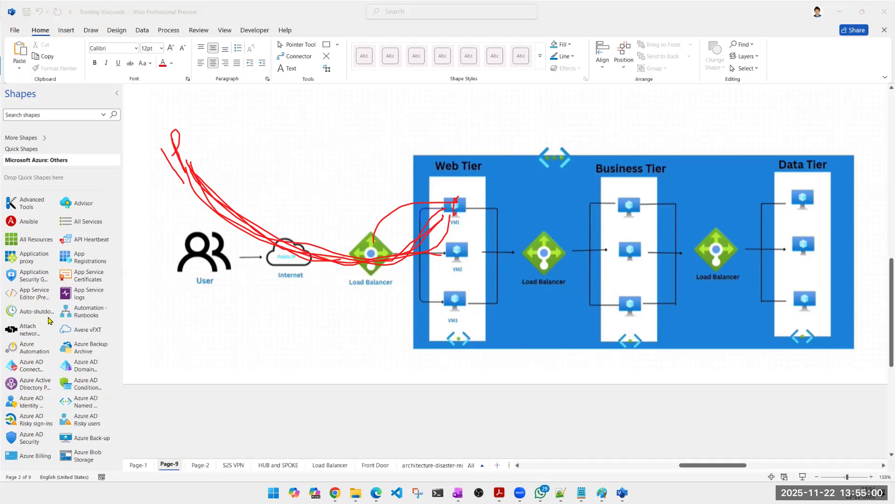
{"action": "left_click", "coordinate": [55, 295]}
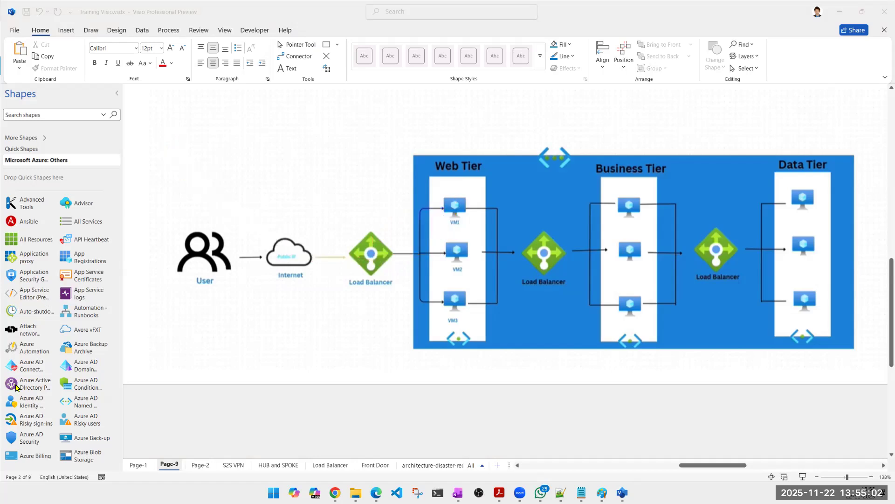
{"action": "left_click", "coordinate": [840, 12]}
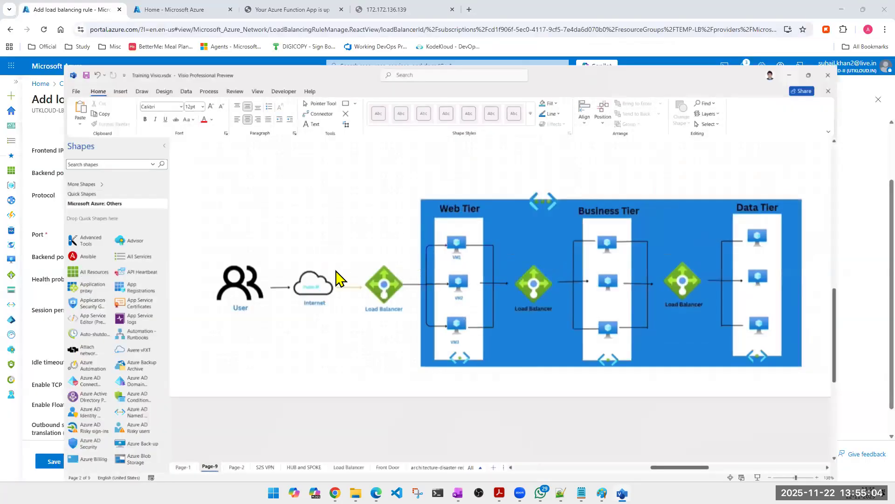
Step: Return to the portal, keep the WEBSITE rule's session persistence at None, and save the load balancing rule
{"action": "left_click", "coordinate": [180, 327]}
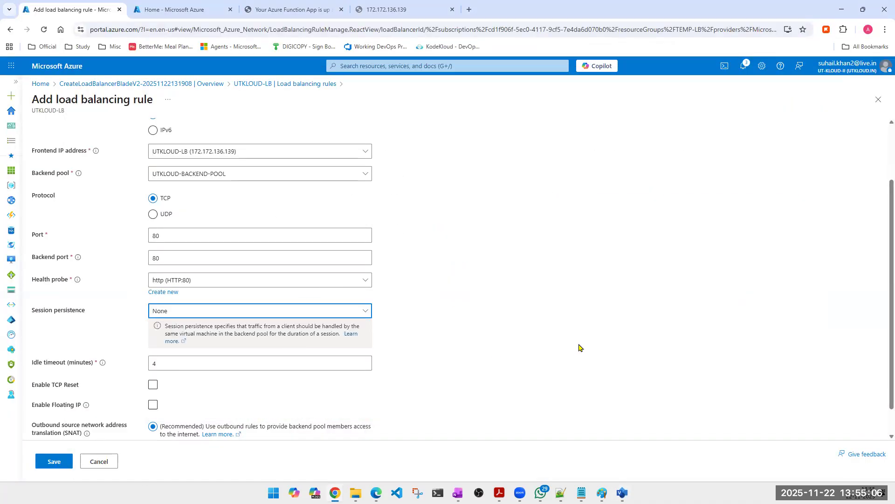
{"action": "scroll", "coordinate": [397, 325], "scroll_direction": "down", "scroll_amount": 1}
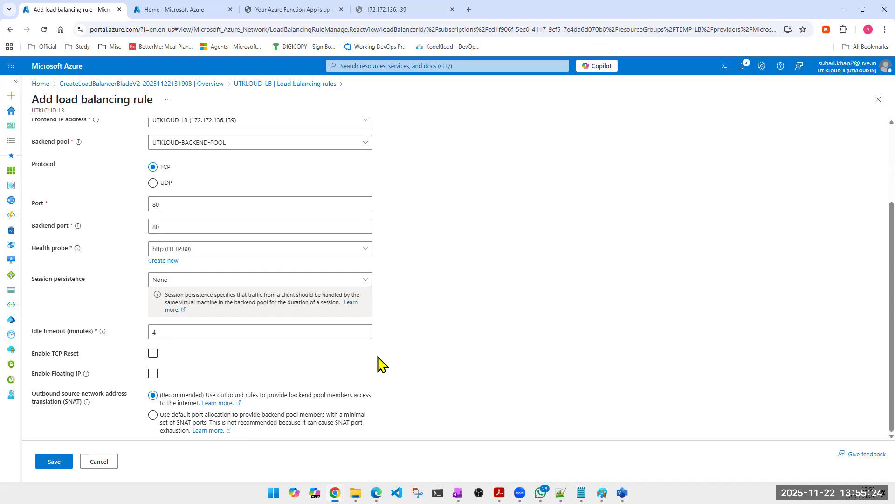
{"action": "left_click", "coordinate": [190, 281]}
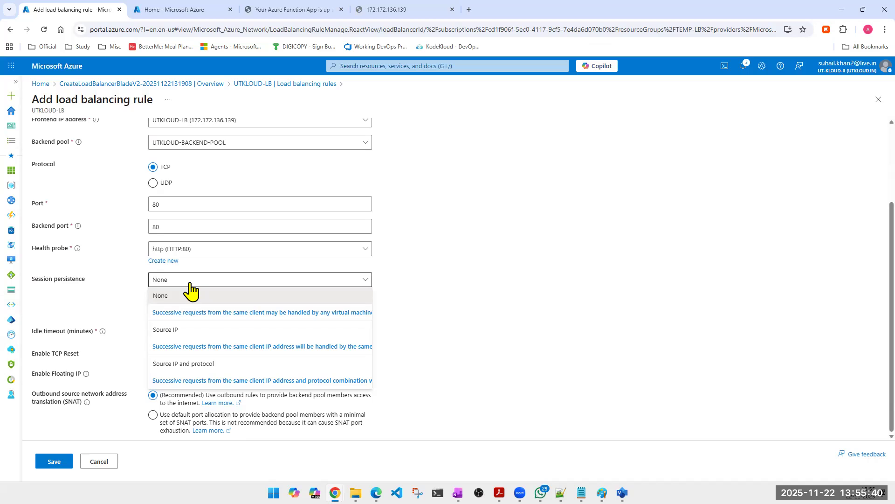
{"action": "left_click", "coordinate": [538, 313]}
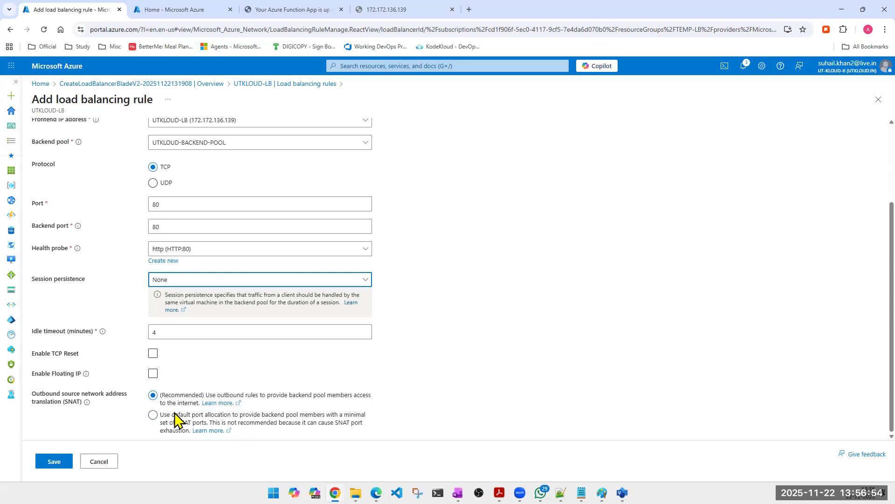
{"action": "left_click", "coordinate": [538, 317]}
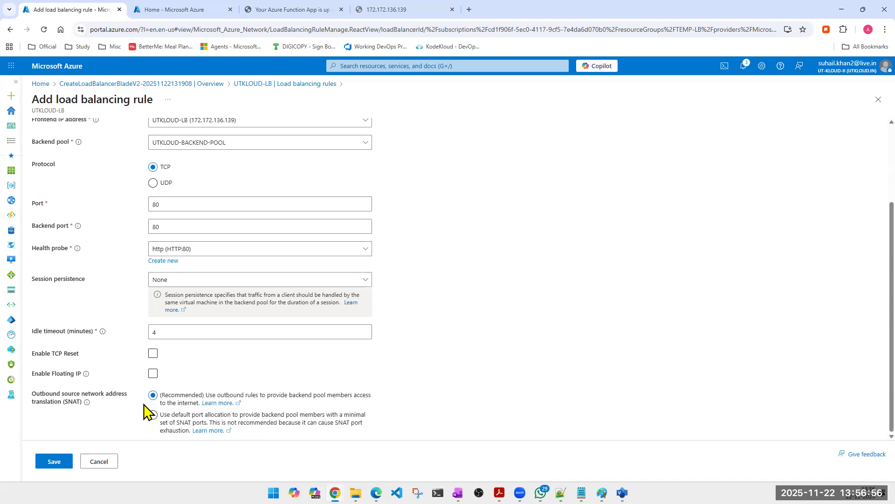
{"action": "left_click", "coordinate": [59, 463]}
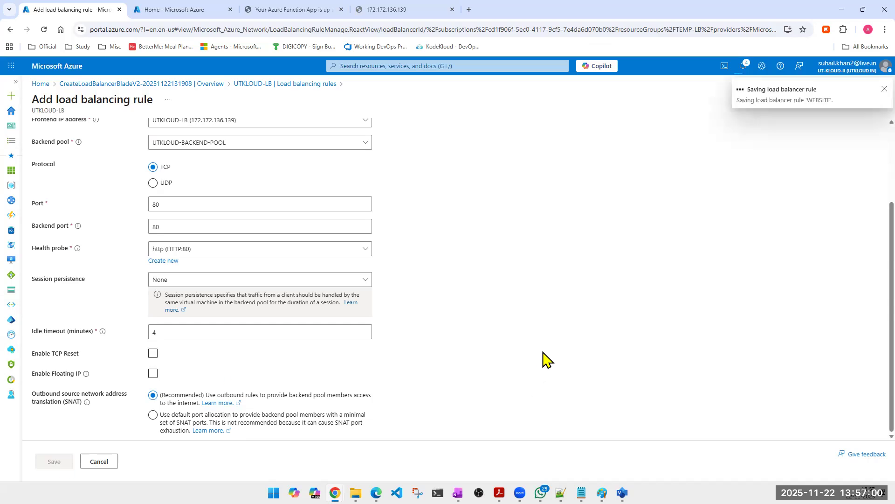
{"action": "scroll", "coordinate": [545, 345], "scroll_direction": "up", "scroll_amount": 3}
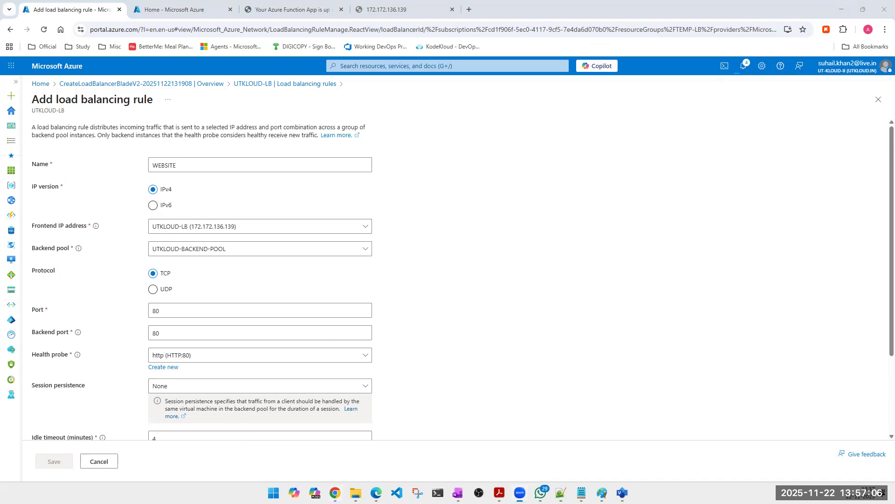
Step: Copy vm-1's public IP 135.222.245.128 from the virtual machines list and open an SSH session to it in PuTTY
{"action": "left_click", "coordinate": [146, 13]}
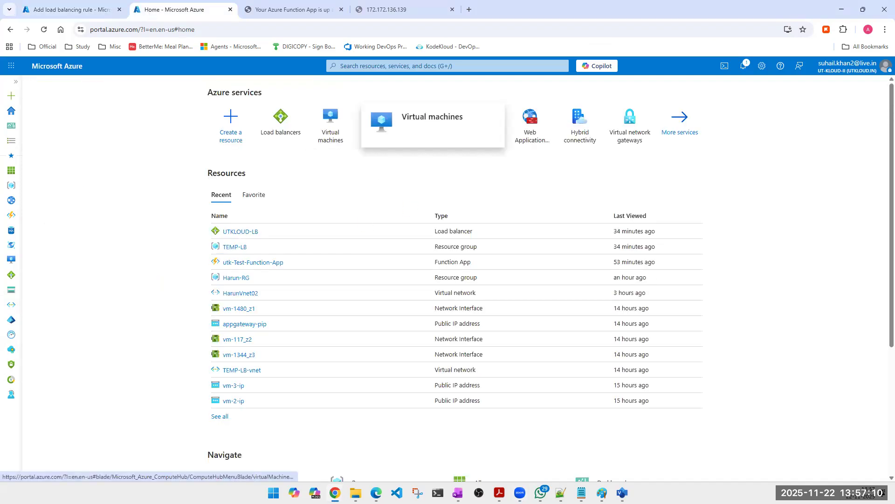
{"action": "left_click", "coordinate": [328, 99]}
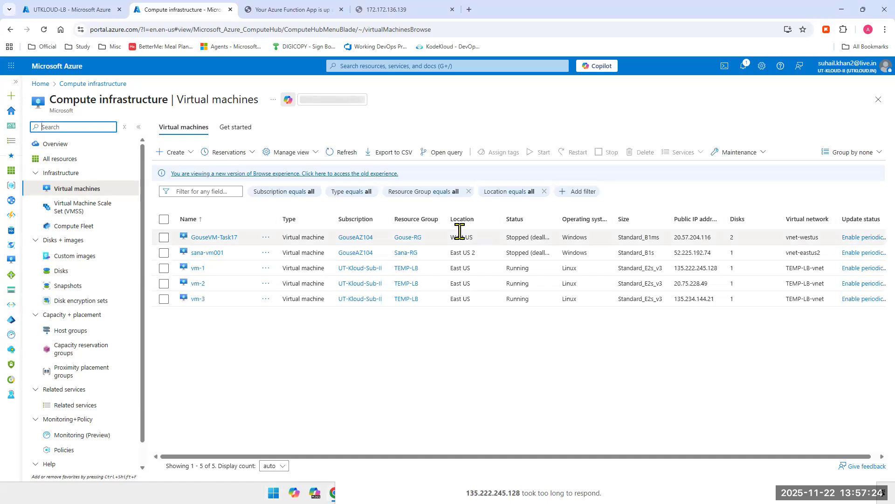
{"action": "double_click", "coordinate": [681, 271]}
{"action": "key", "text": "ctrl+c"}
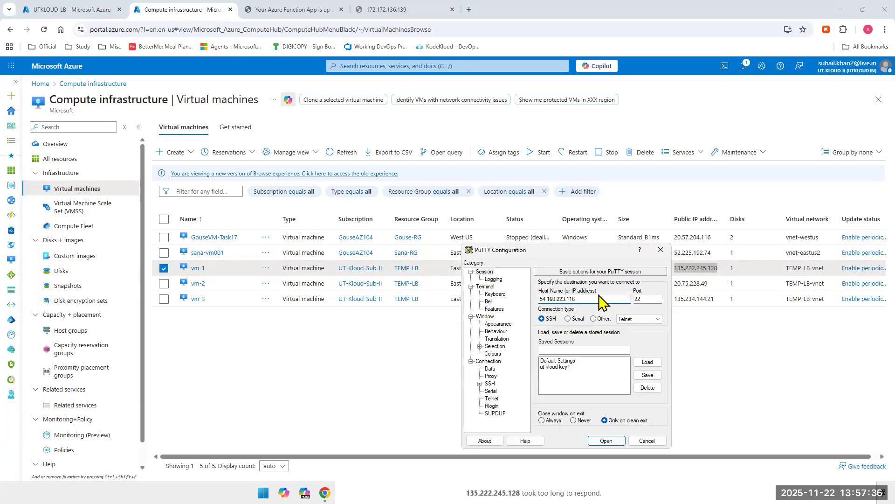
{"action": "left_click_drag", "start_coordinate": [596, 298], "coordinate": [495, 289]}
{"action": "key", "text": "ctrl+v"}
{"action": "left_click", "coordinate": [605, 441]}
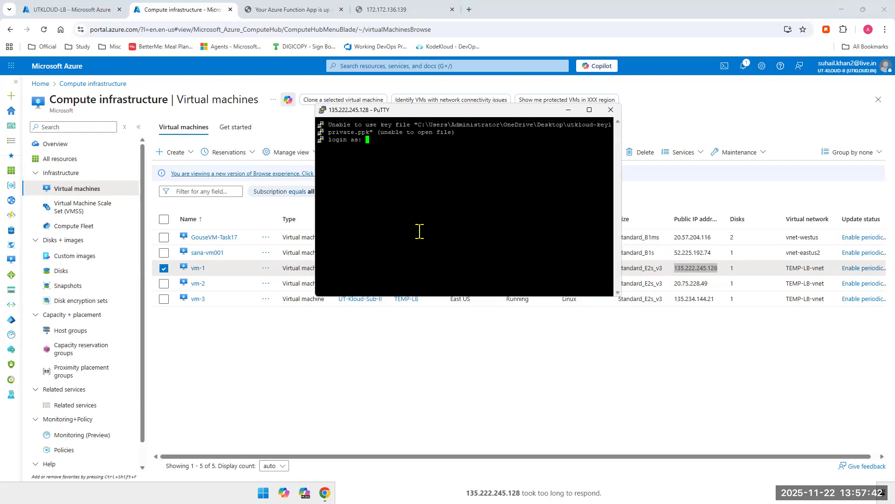
Step: Log in to vm-1 as tapout with the account password
{"action": "type", "text": "tapout"}
{"action": "key", "text": "Return"}
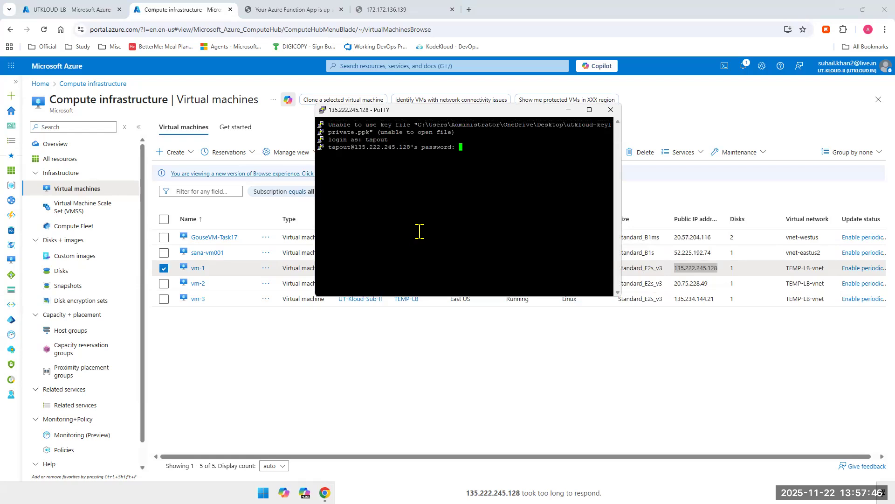
{"action": "key", "text": "Return"}
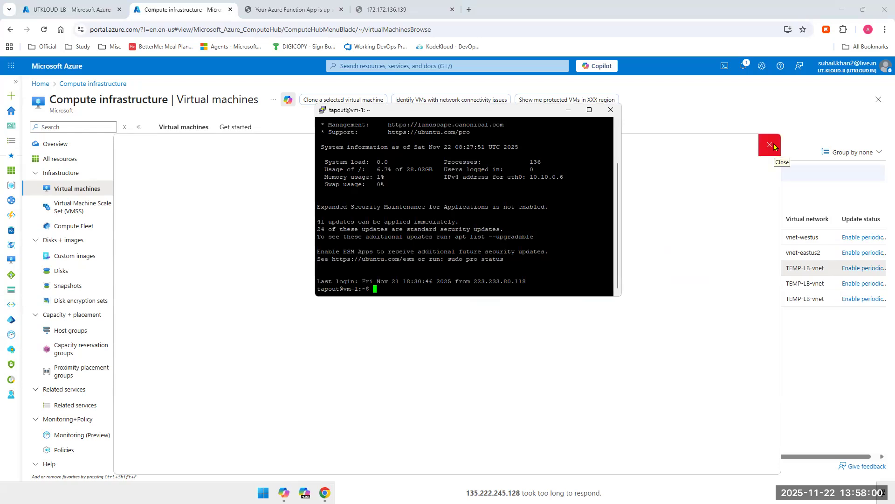
Step: Dismiss the Copilot window and move the vm-1 terminal aside
{"action": "left_click", "coordinate": [769, 145]}
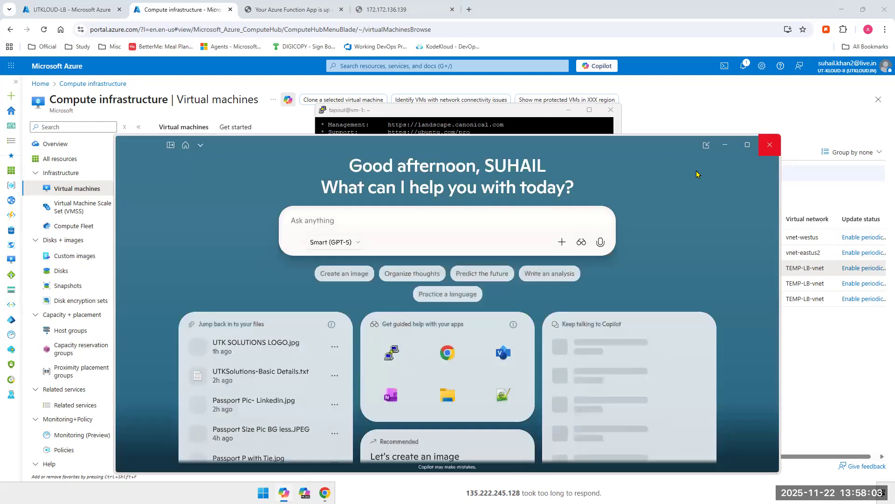
{"action": "left_click", "coordinate": [770, 145]}
{"action": "left_click_drag", "start_coordinate": [428, 112], "coordinate": [369, 87]}
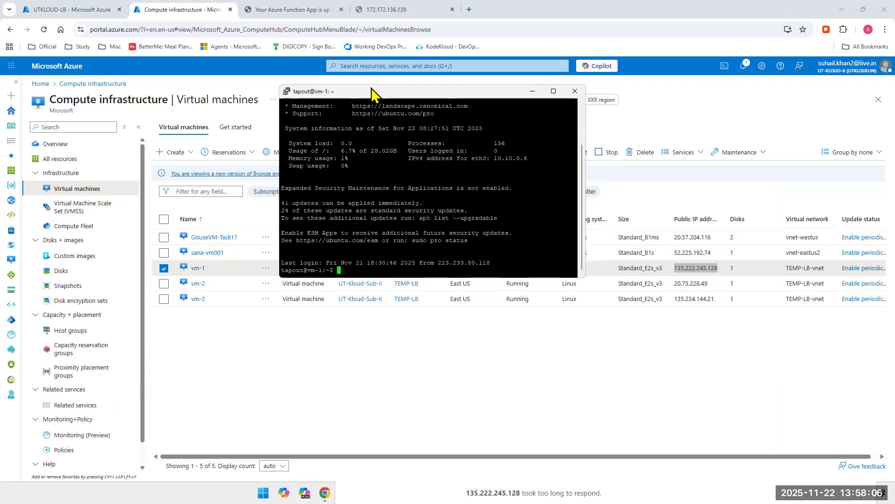
{"action": "key", "text": "super+c"}
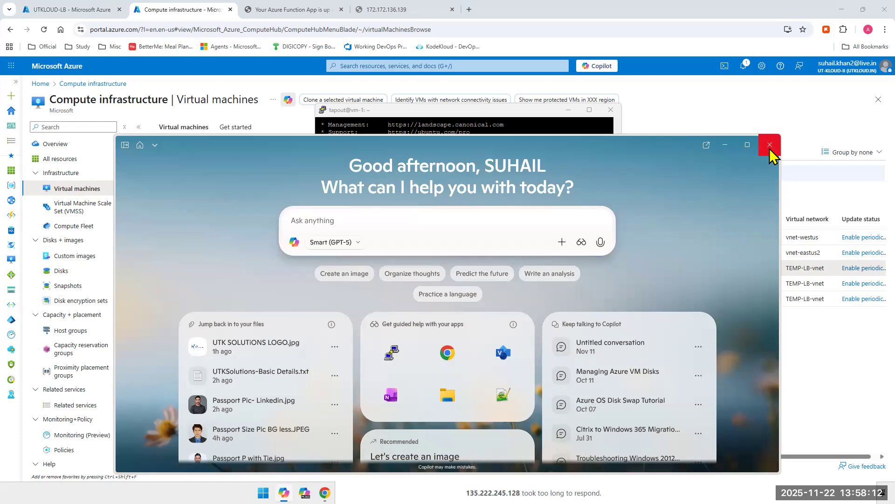
{"action": "left_click_drag", "start_coordinate": [498, 113], "coordinate": [396, 67]}
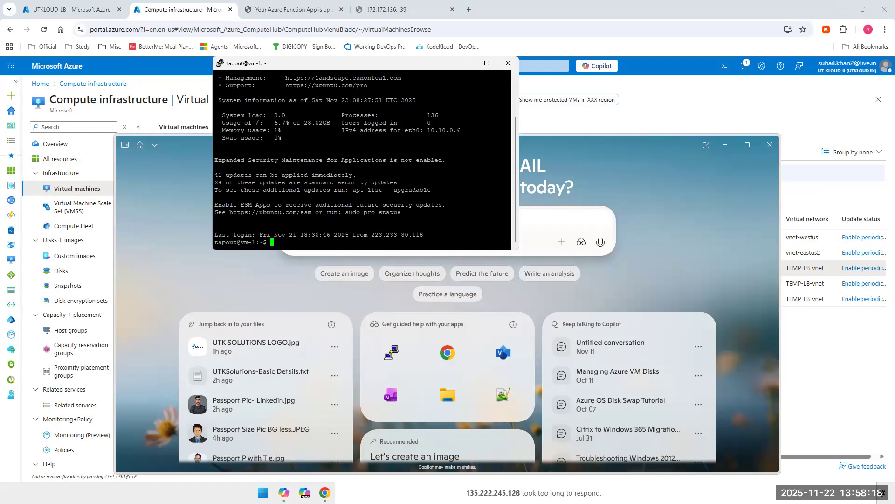
{"action": "left_click", "coordinate": [730, 148]}
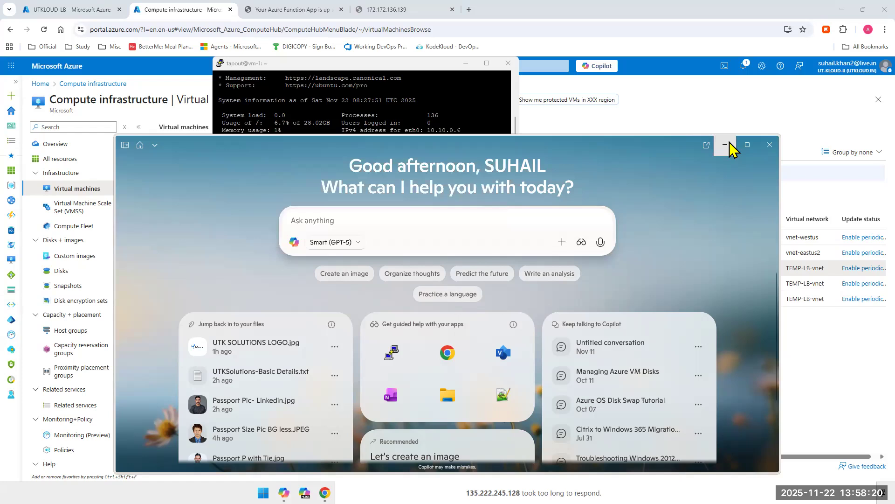
{"action": "left_click", "coordinate": [730, 148]}
Step: Copy vm-2's public IP 20.75.228.49 from the virtual machines list and open an SSH session to it in PuTTY
{"action": "double_click", "coordinate": [692, 283]}
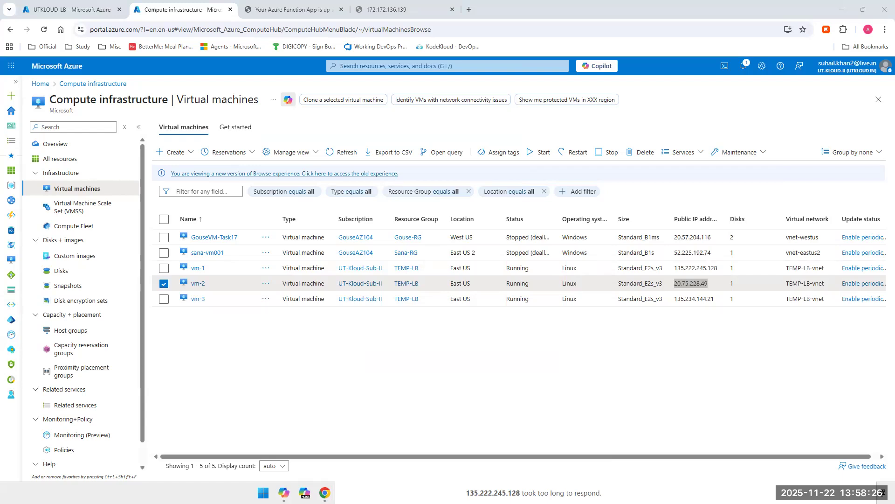
{"action": "key", "text": "alt+Tab"}
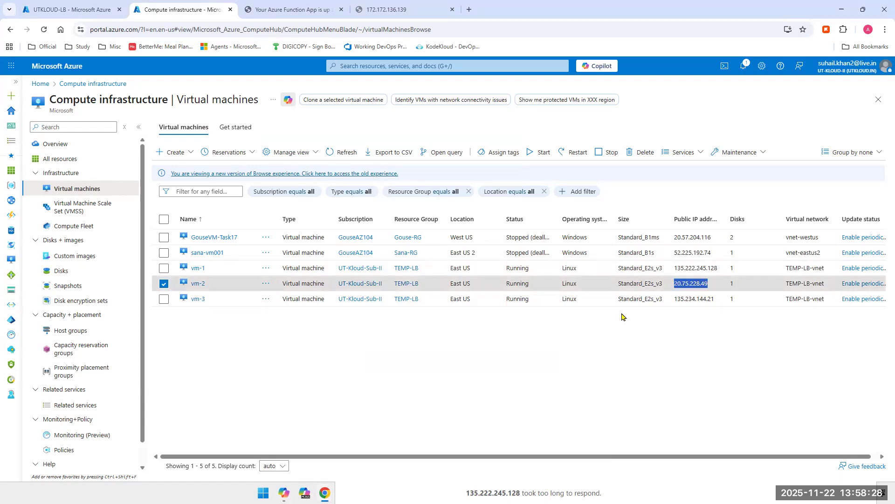
{"action": "key", "text": "alt+Tab"}
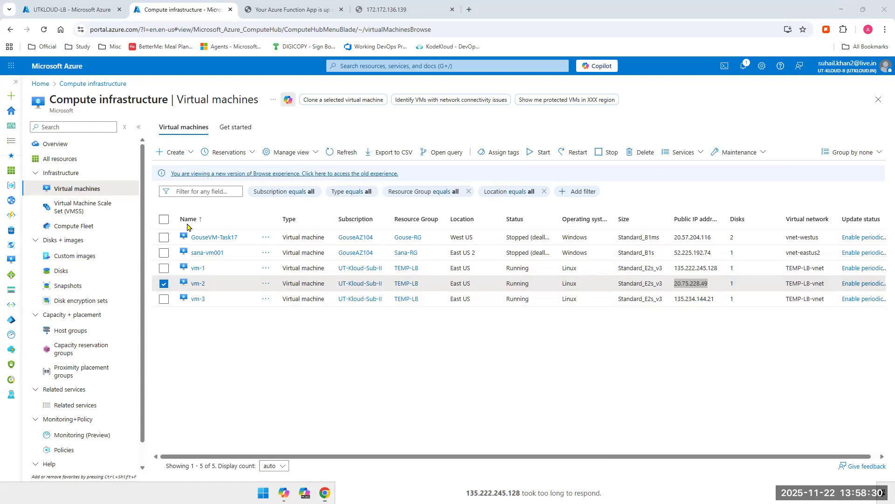
{"action": "left_click_drag", "start_coordinate": [662, 261], "coordinate": [553, 259]}
{"action": "key", "text": "ctrl+v"}
{"action": "left_click", "coordinate": [670, 399]}
Step: Log in to vm-2 as tapout with the account password and place its terminal beside the vm-1 terminal
{"action": "type", "text": "tapout"}
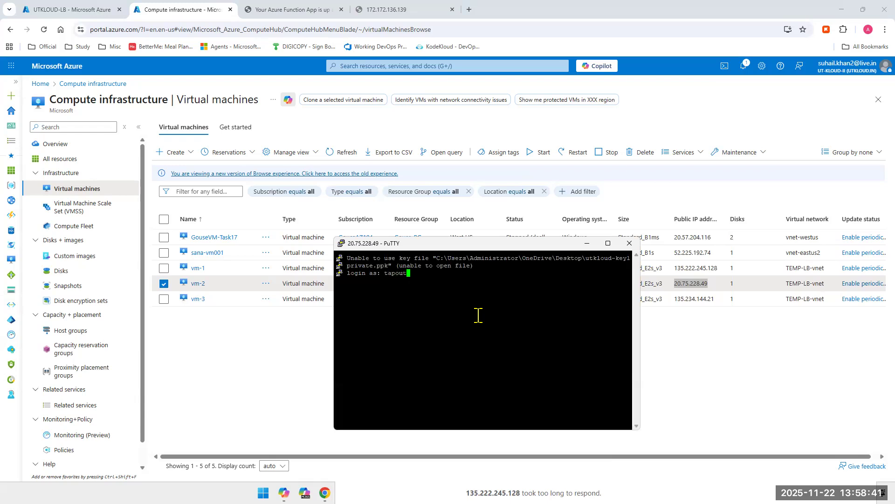
{"action": "key", "text": "Return"}
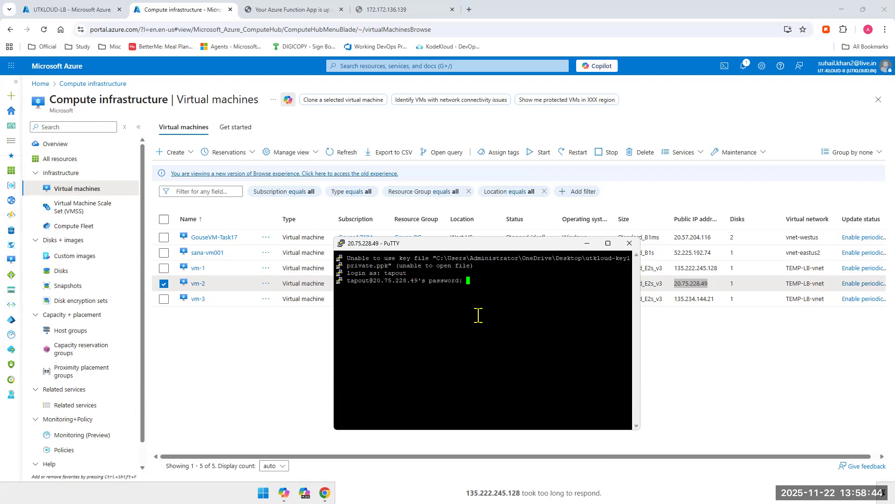
{"action": "key", "text": "Return"}
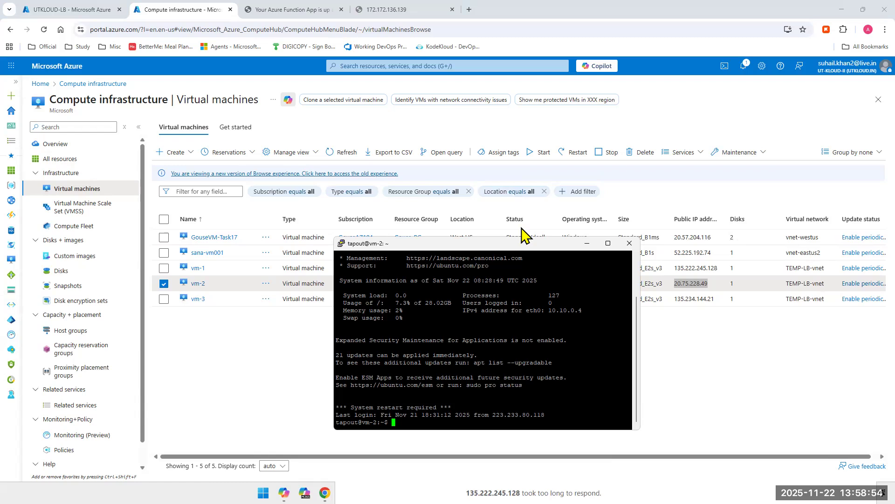
{"action": "left_click_drag", "start_coordinate": [509, 243], "coordinate": [728, 119]}
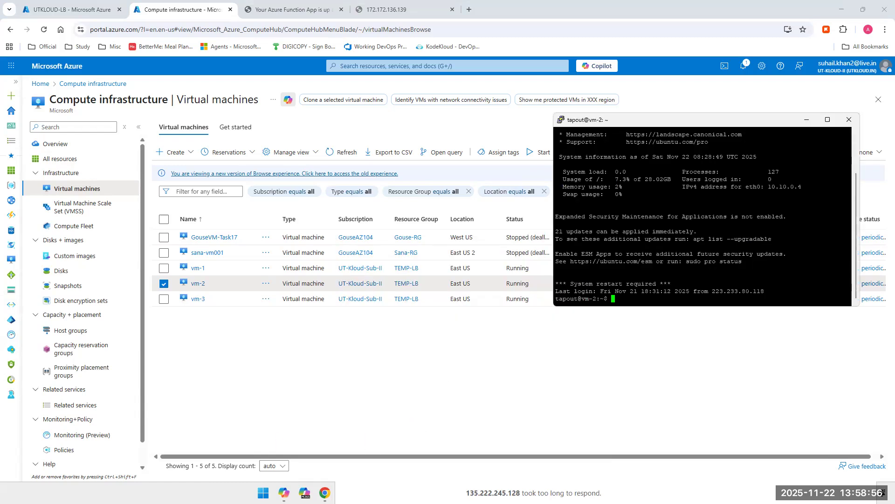
{"action": "key", "text": "alt+Tab"}
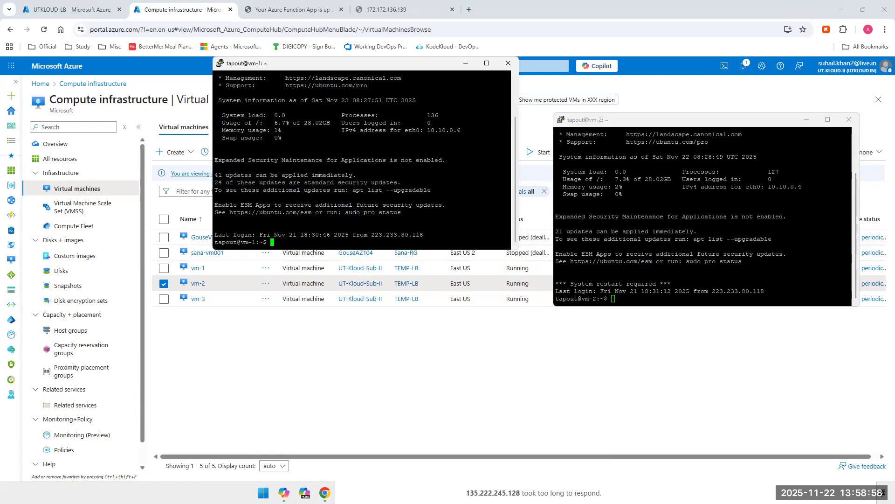
Step: Copy vm-3's public IP 135.234.144.21, open an SSH session to it in PuTTY, and log in as tapout with the account password
{"action": "left_click", "coordinate": [619, 369]}
{"action": "double_click", "coordinate": [694, 300]}
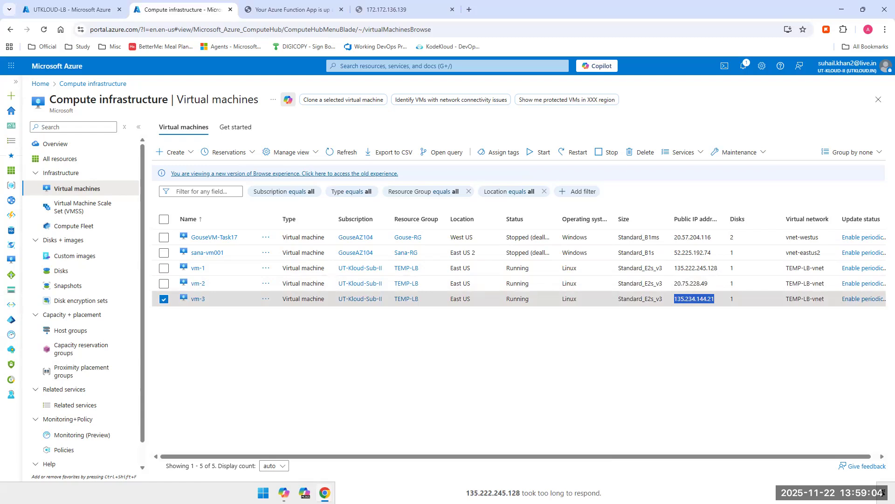
{"action": "key", "text": "alt+Tab"}
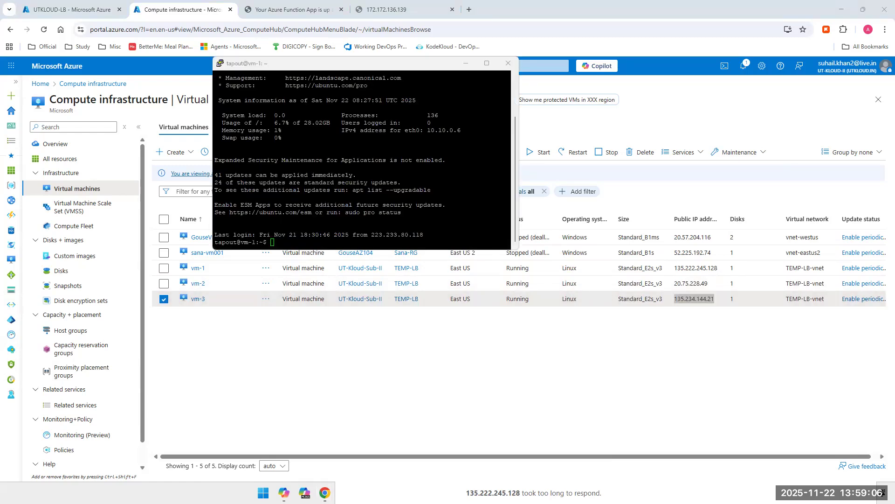
{"action": "key", "text": "alt+Tab"}
{"action": "key", "text": "alt+Tab"}
{"action": "key", "text": "alt+Tab"}
{"action": "key", "text": "alt+Tab"}
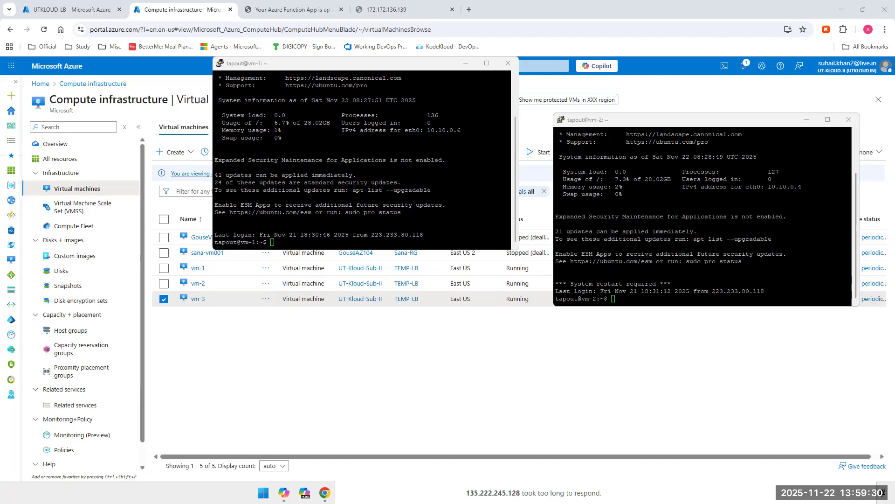
Step: Arrange the vm-1, vm-2 and vm-3 terminals so that all three prompts can be seen at once
{"action": "left_click", "coordinate": [645, 125]}
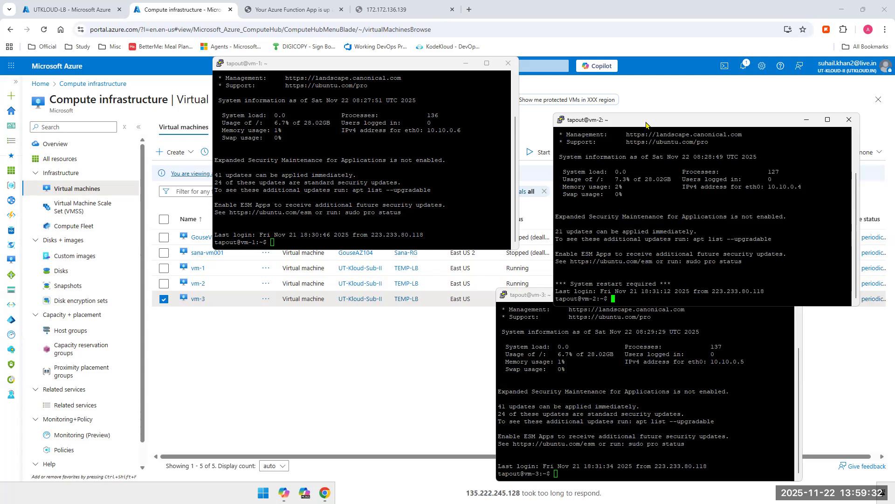
{"action": "left_click_drag", "start_coordinate": [646, 124], "coordinate": [665, 76]}
{"action": "double_click", "coordinate": [242, 64]}
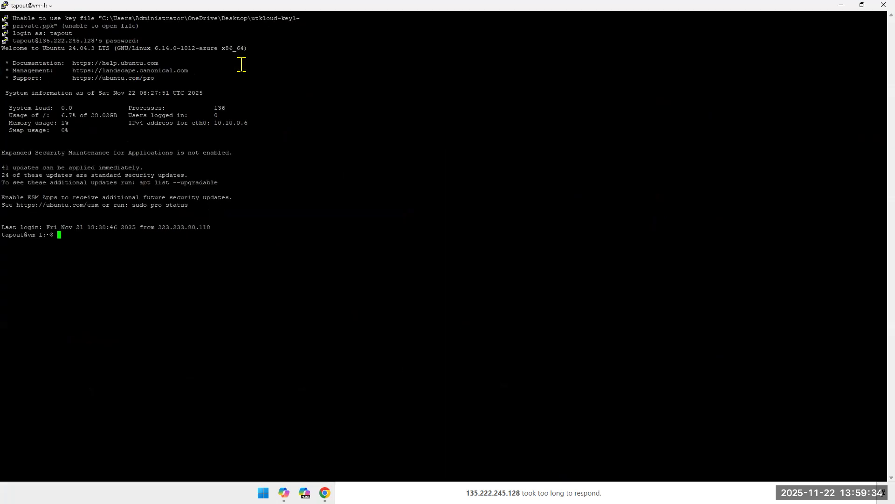
{"action": "double_click", "coordinate": [275, 17]}
{"action": "double_click", "coordinate": [461, 8]}
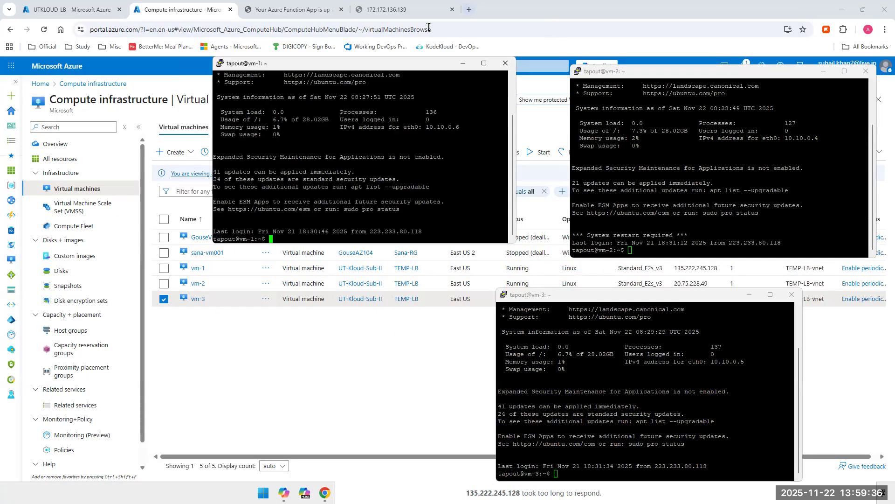
{"action": "left_click_drag", "start_coordinate": [617, 301], "coordinate": [504, 248]}
{"action": "left_click", "coordinate": [625, 189]}
{"action": "left_click", "coordinate": [596, 337]}
{"action": "left_click_drag", "start_coordinate": [517, 257], "coordinate": [517, 274]}
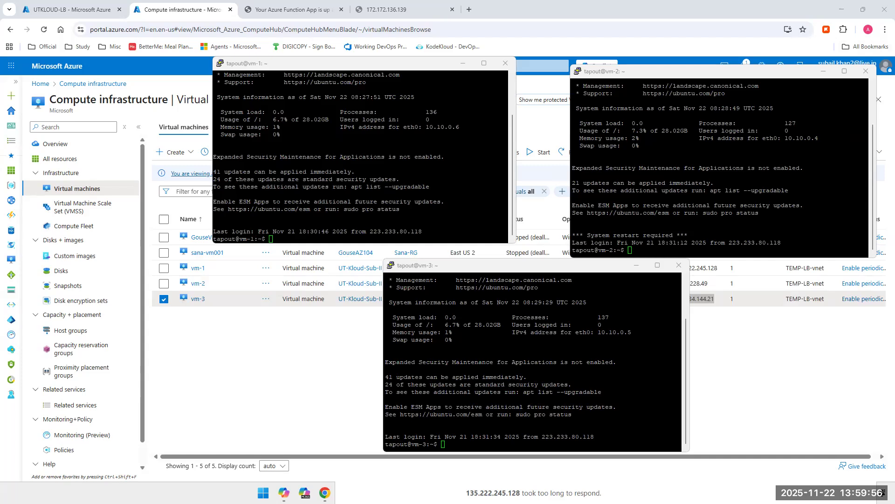
Step: Open the load balancer's frontend address 172.172.136.139 in a new incognito browser window
{"action": "left_click", "coordinate": [533, 362]}
{"action": "key", "text": "ctrl+shift+n"}
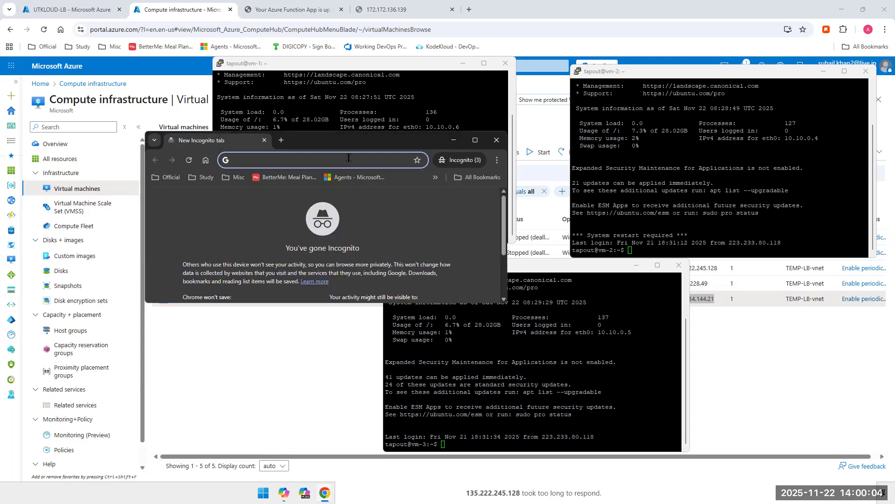
{"action": "type", "text": "172.172.136.139"}
{"action": "key", "text": "Return"}
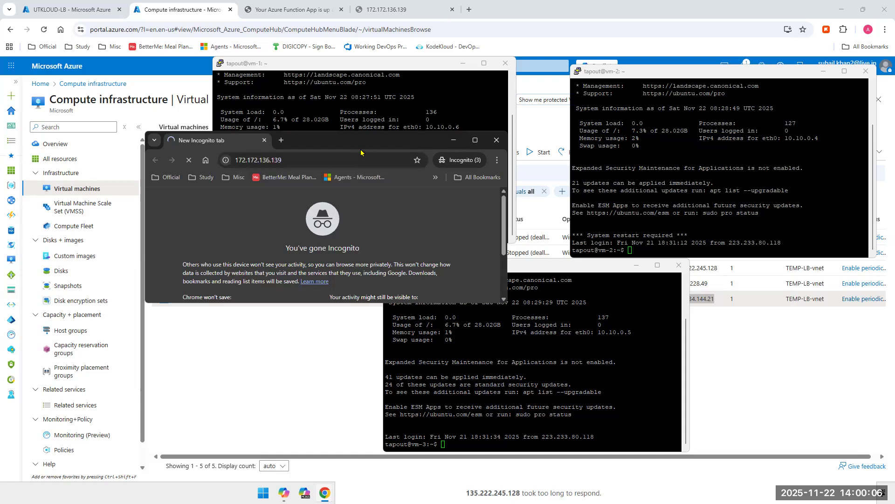
Step: Maximize the incognito window and reload 172.172.136.139 repeatedly to examine which web server answers through the load balancer
{"action": "double_click", "coordinate": [367, 149]}
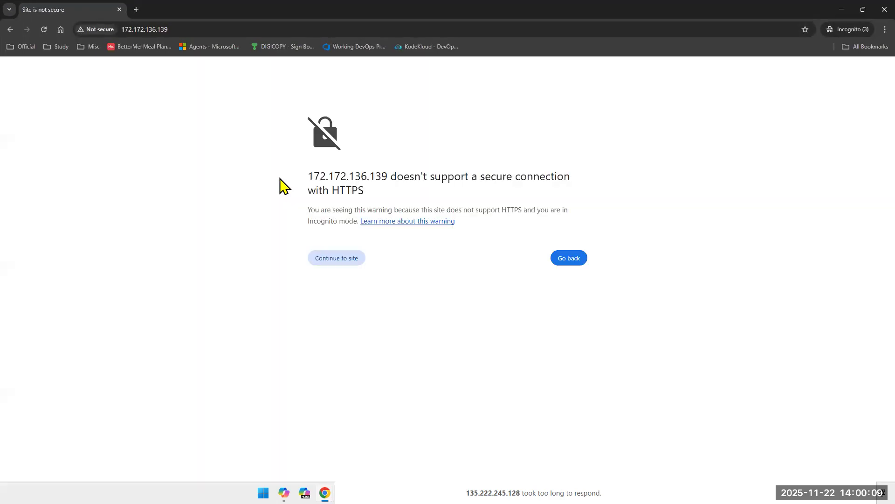
{"action": "left_click", "coordinate": [352, 259]}
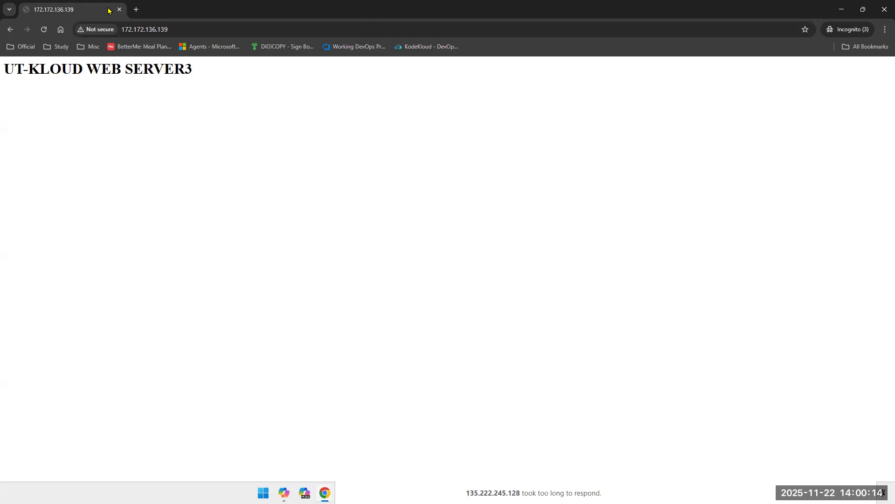
{"action": "left_click", "coordinate": [44, 31]}
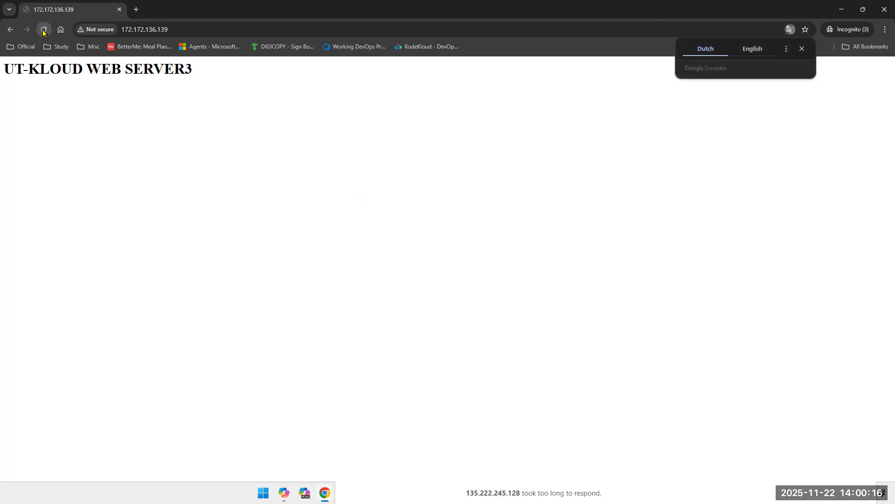
{"action": "left_click", "coordinate": [44, 30]}
{"action": "left_click", "coordinate": [44, 30]}
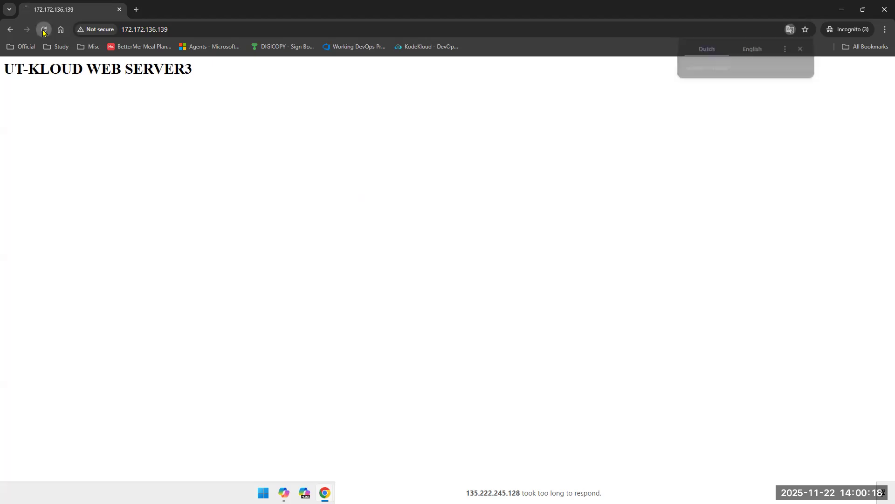
{"action": "left_click", "coordinate": [43, 31]}
{"action": "left_click", "coordinate": [44, 31]}
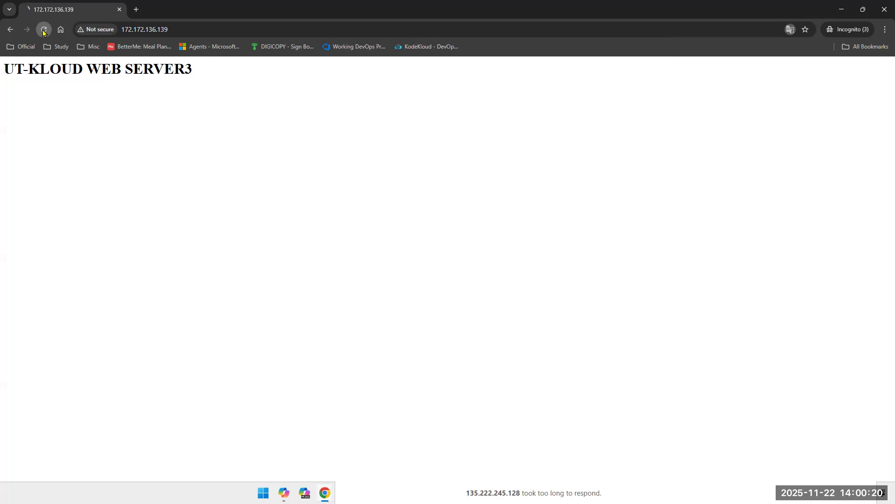
{"action": "left_click", "coordinate": [44, 30]}
{"action": "left_click", "coordinate": [43, 31]}
{"action": "left_click", "coordinate": [44, 30]}
{"action": "left_click", "coordinate": [44, 30]}
{"action": "left_click", "coordinate": [43, 31]}
{"action": "left_click", "coordinate": [44, 31]}
{"action": "left_click", "coordinate": [43, 30]}
{"action": "left_click", "coordinate": [43, 30]}
{"action": "left_click", "coordinate": [44, 30]}
{"action": "left_click", "coordinate": [44, 31]}
{"action": "left_click", "coordinate": [43, 31]}
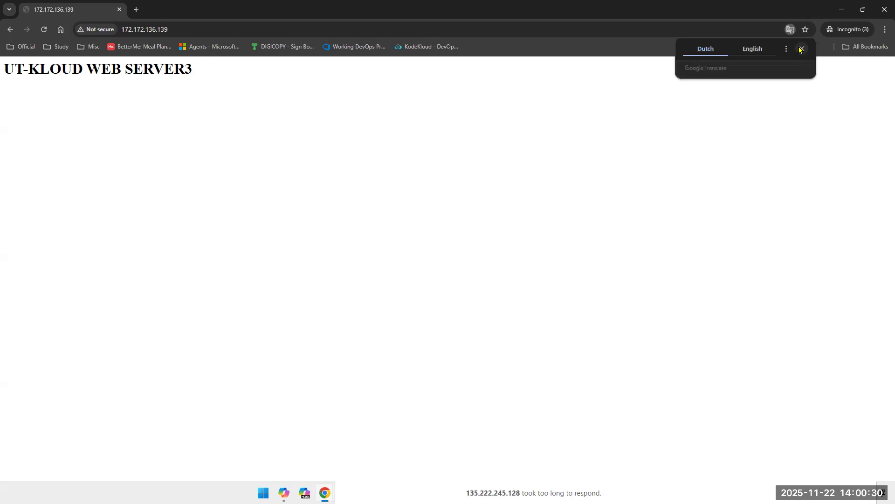
{"action": "left_click", "coordinate": [802, 48]}
{"action": "left_click", "coordinate": [43, 31]}
{"action": "left_click", "coordinate": [801, 49]}
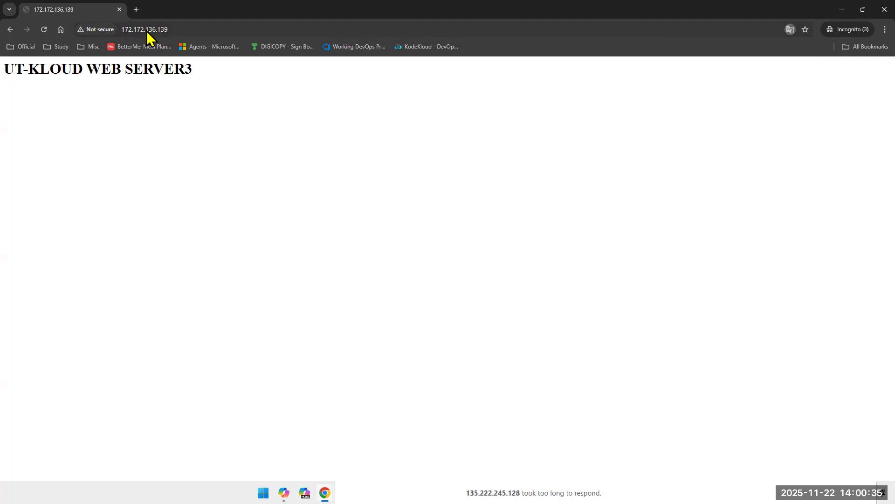
{"action": "left_click", "coordinate": [40, 31]}
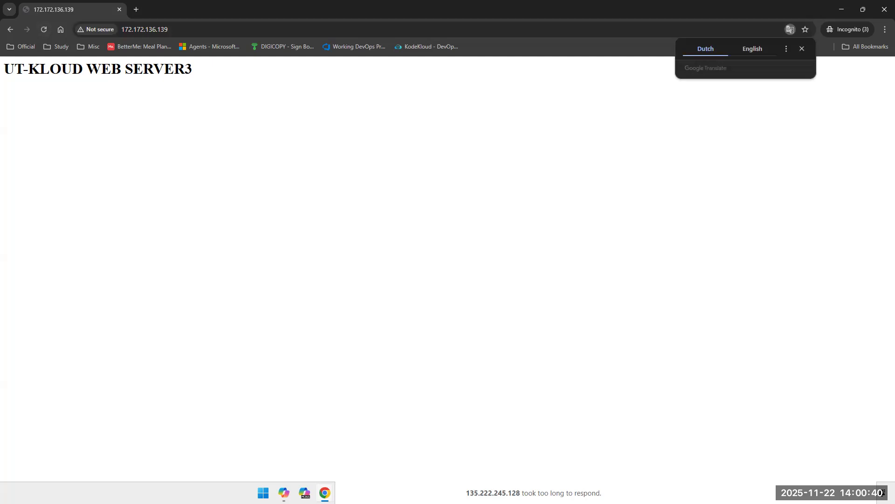
{"action": "left_click", "coordinate": [49, 26]}
{"action": "left_click", "coordinate": [49, 26]}
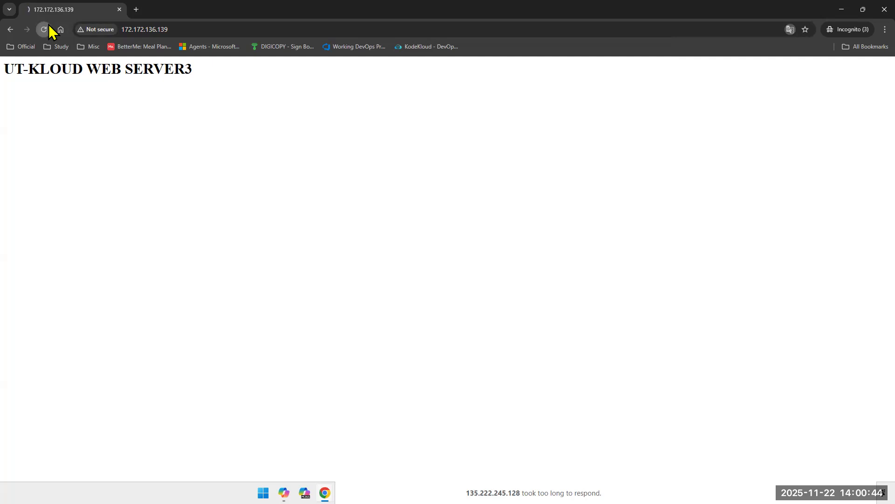
{"action": "left_click", "coordinate": [49, 27]}
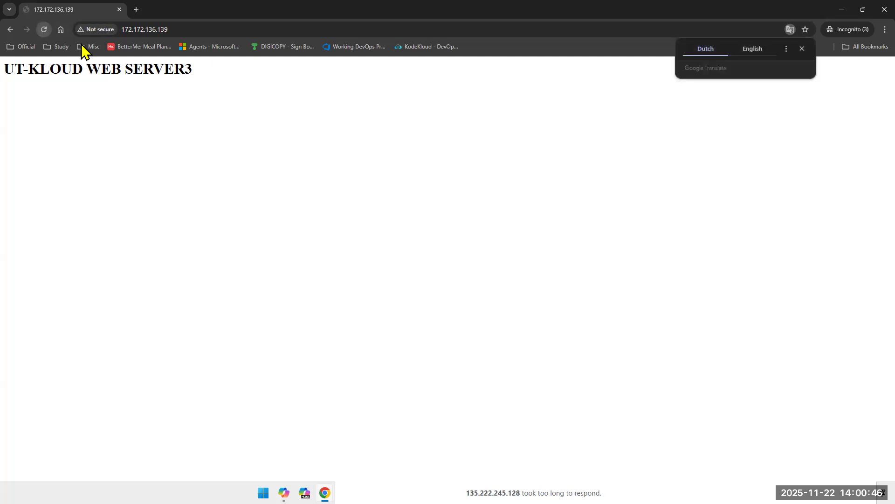
Step: Load vm-1's web page directly at 135.222.245.128 without the port 5000 suffix, and minimize that browser window
{"action": "left_click", "coordinate": [534, 490]}
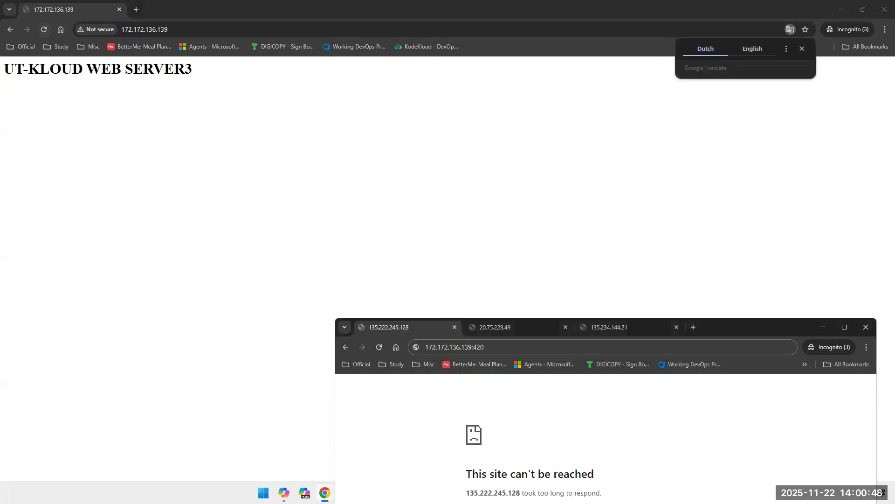
{"action": "left_click", "coordinate": [379, 348]}
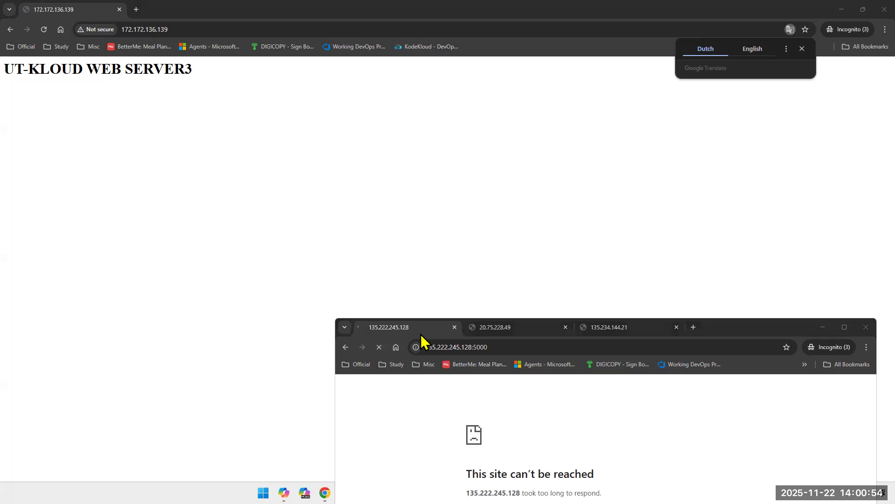
{"action": "left_click", "coordinate": [485, 348]}
{"action": "double_click", "coordinate": [485, 348]}
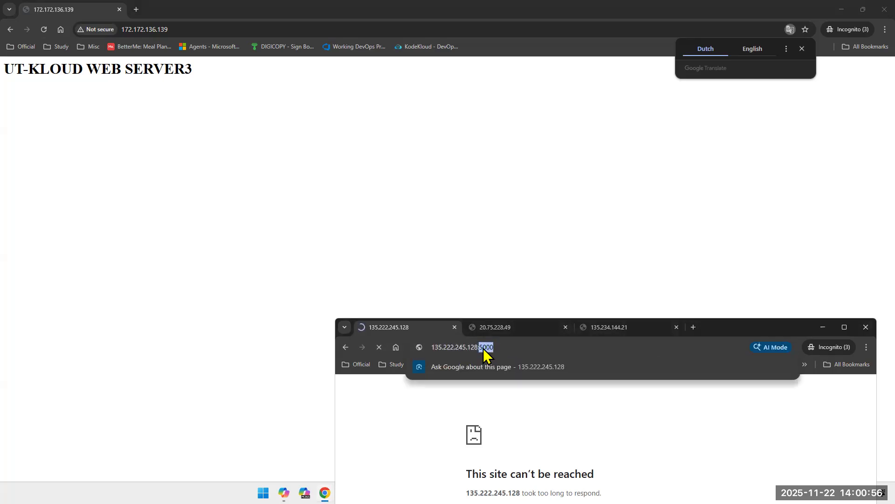
{"action": "key", "text": "BackSpace"}
{"action": "key", "text": "BackSpace"}
{"action": "key", "text": "Return"}
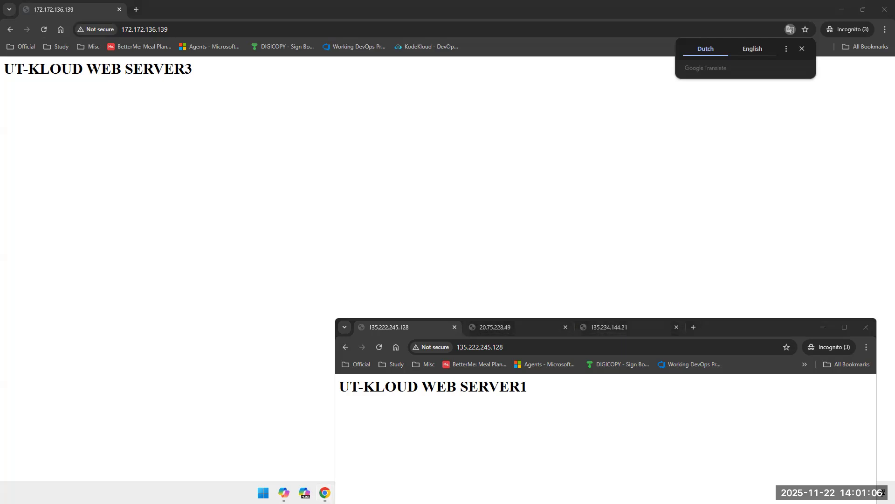
{"action": "left_click", "coordinate": [824, 325]}
Step: Bring up the vm-3 terminal and run whoami and hostname to check the logged-in account and machine
{"action": "mouse_move", "coordinate": [632, 493]}
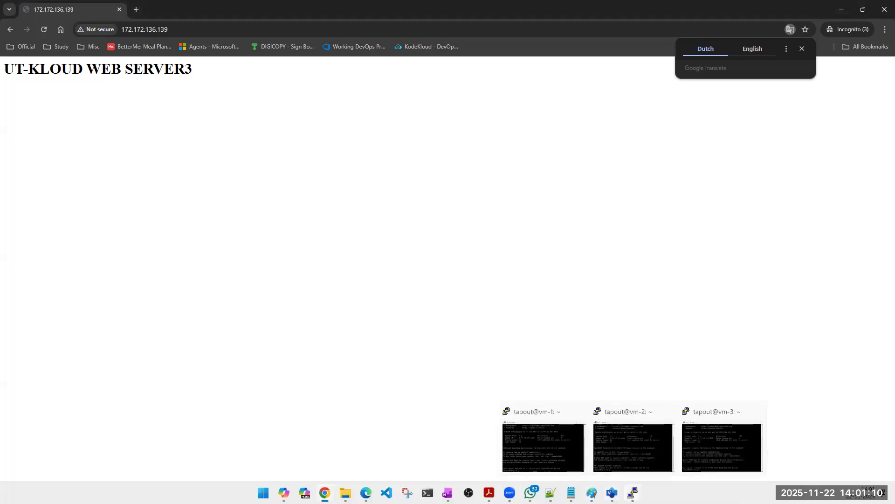
{"action": "left_click", "coordinate": [733, 452]}
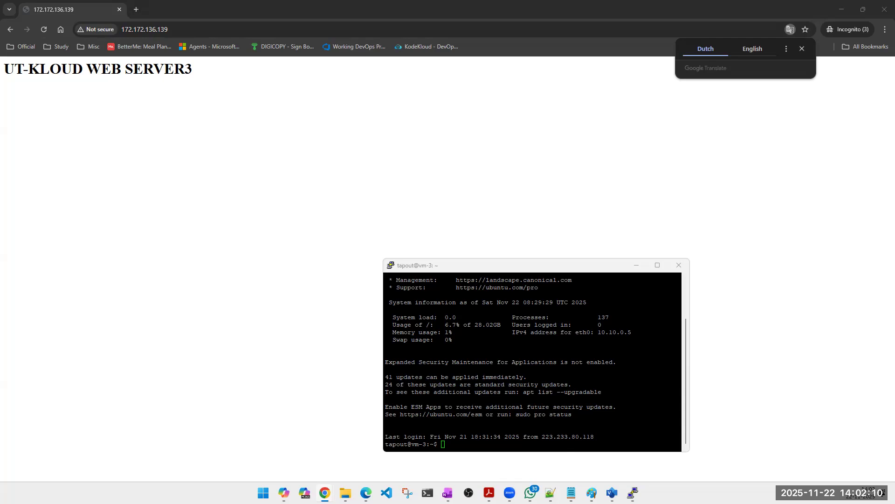
{"action": "left_click", "coordinate": [581, 428]}
{"action": "type", "text": "whoami"}
{"action": "key", "text": "Return"}
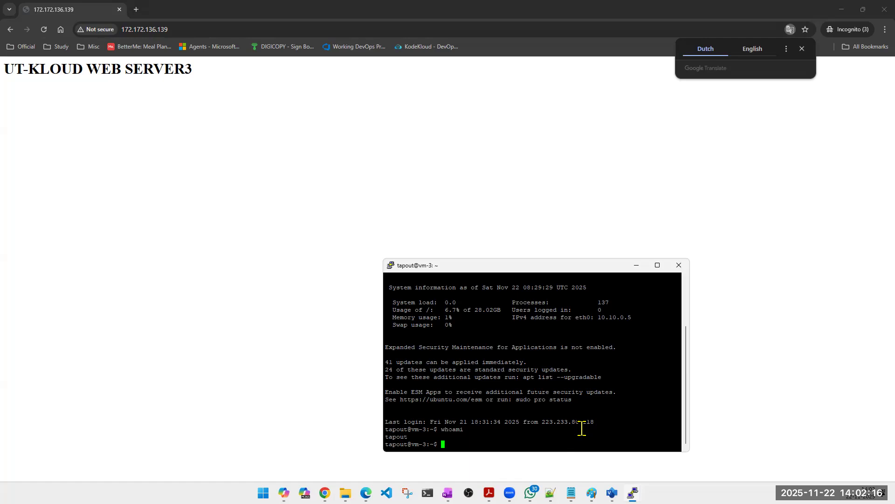
{"action": "type", "text": "hostname"}
{"action": "key", "text": "Return"}
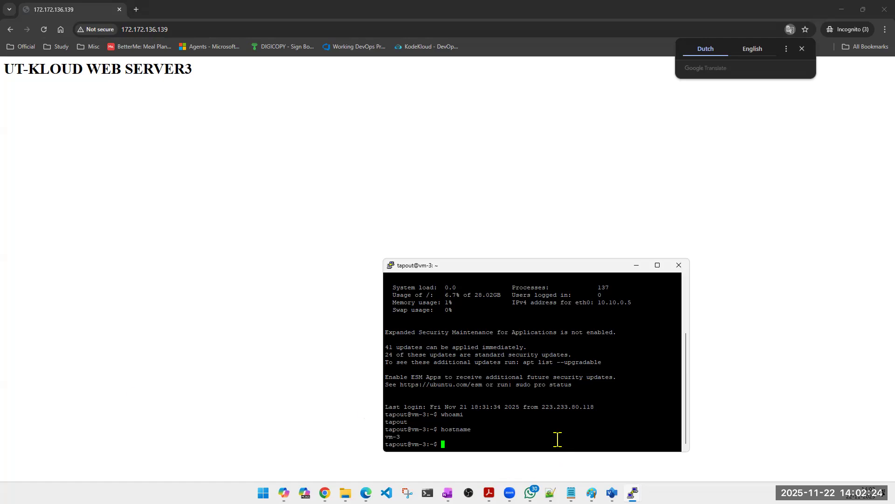
Step: Stop the Apache service on vm-3 with sudo systemctl stop apache2
{"action": "type", "text": "sudo systemctl stop apache2"}
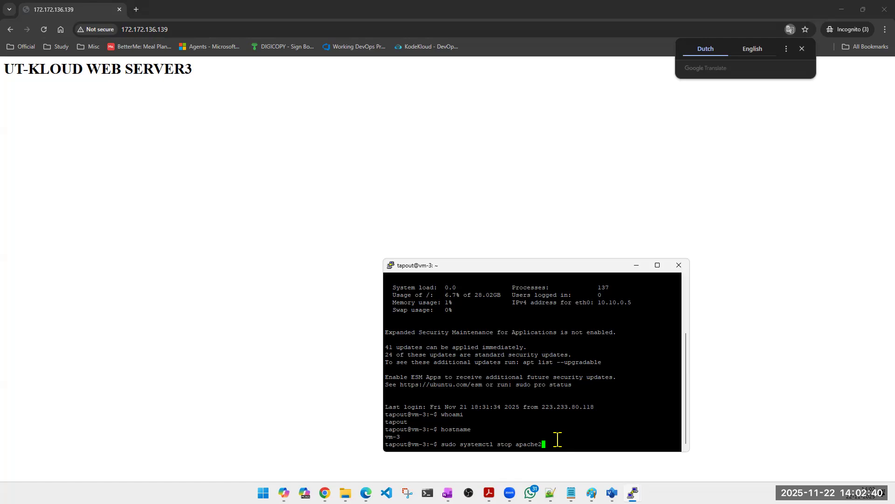
{"action": "key", "text": "Return"}
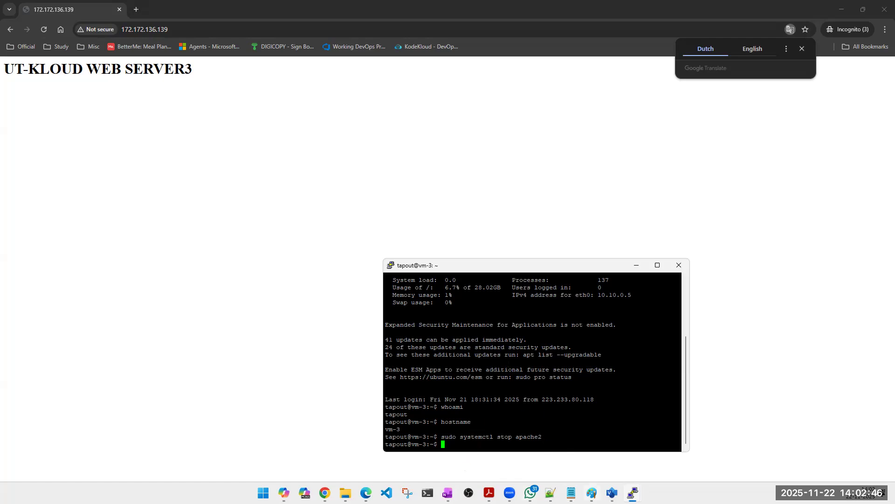
Step: Reload vm-3's own page at 135.234.144.21 in the other incognito window to check its availability, and minimize that window
{"action": "mouse_move", "coordinate": [325, 493]}
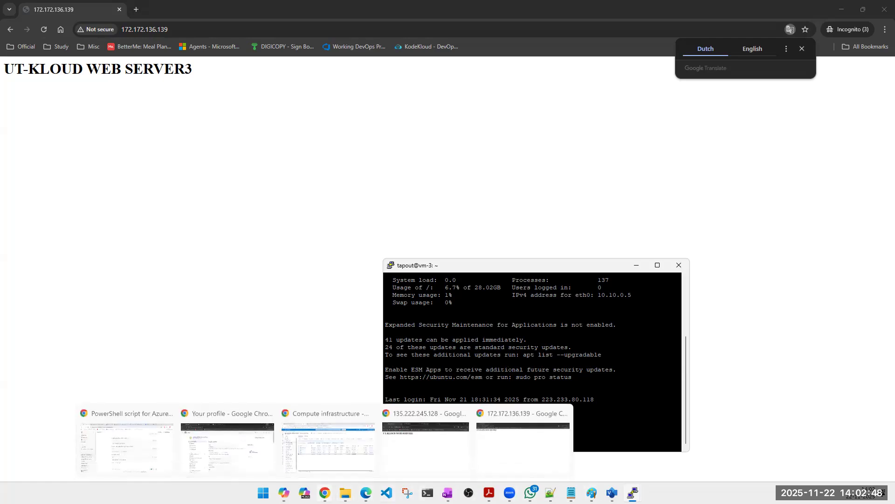
{"action": "left_click", "coordinate": [500, 465]}
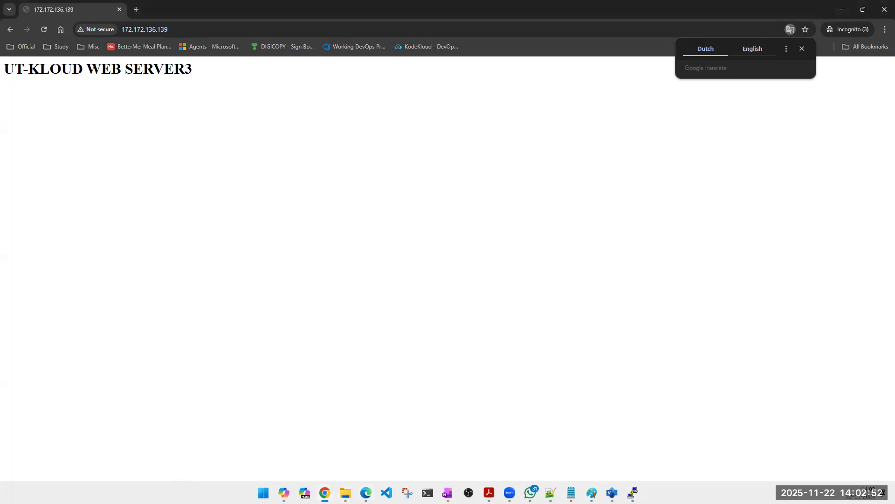
{"action": "mouse_move", "coordinate": [325, 493]}
{"action": "left_click", "coordinate": [440, 456]}
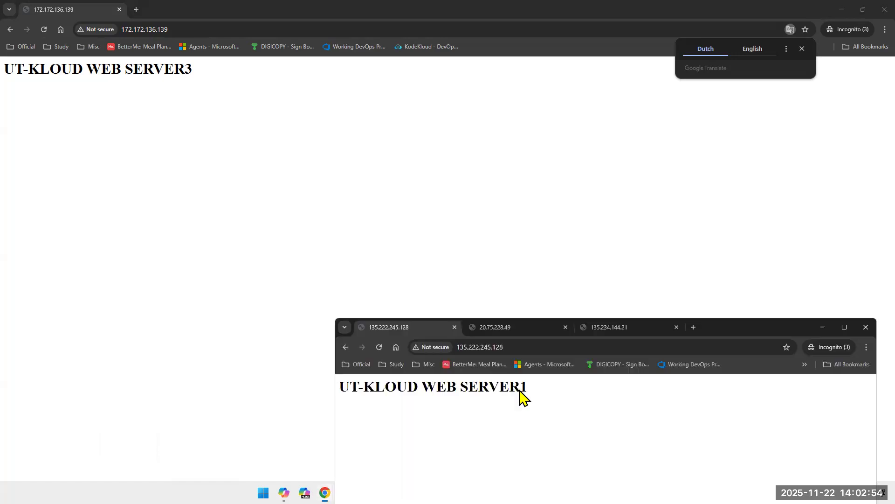
{"action": "left_click", "coordinate": [611, 331]}
{"action": "left_click", "coordinate": [380, 347]}
{"action": "left_click", "coordinate": [379, 347]}
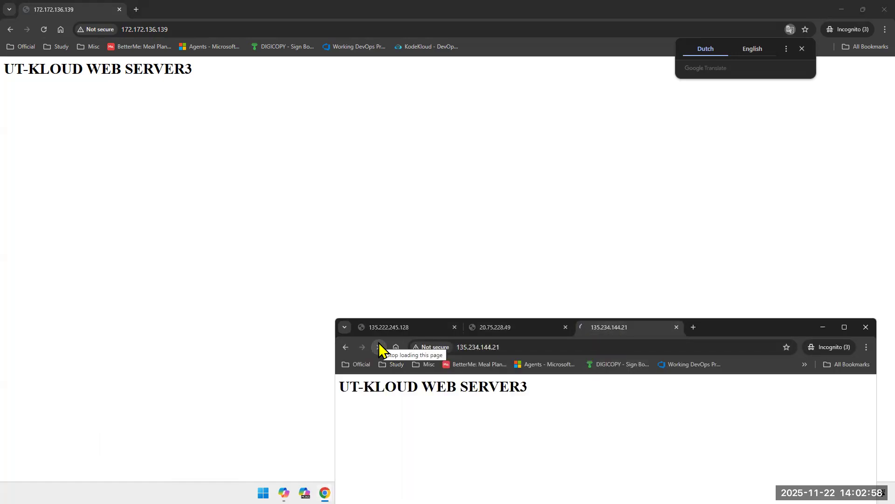
{"action": "left_click", "coordinate": [507, 349]}
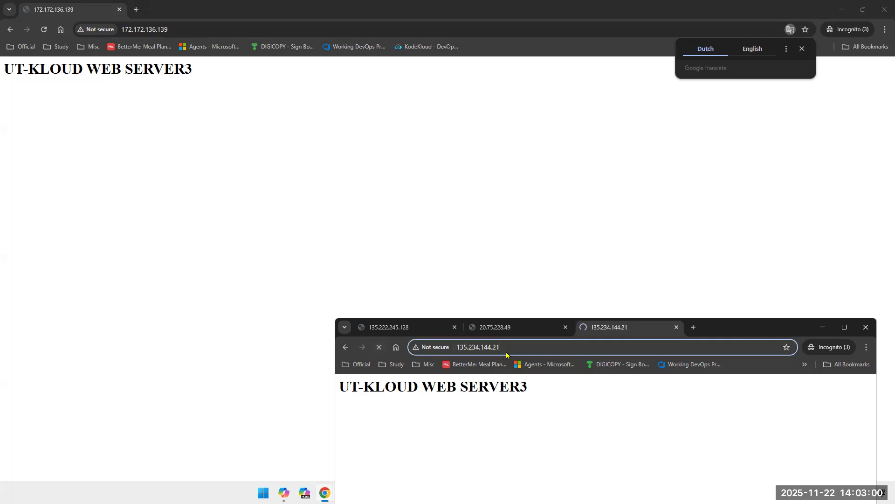
{"action": "left_click", "coordinate": [423, 436]}
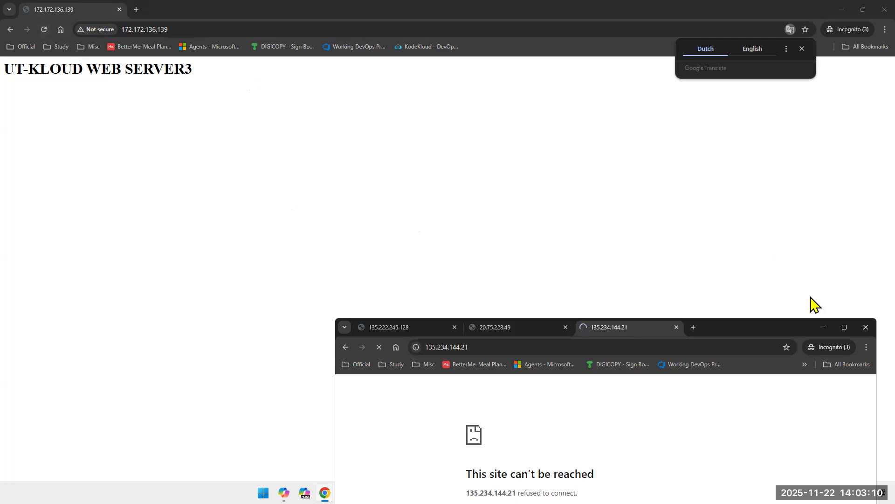
{"action": "left_click", "coordinate": [822, 328]}
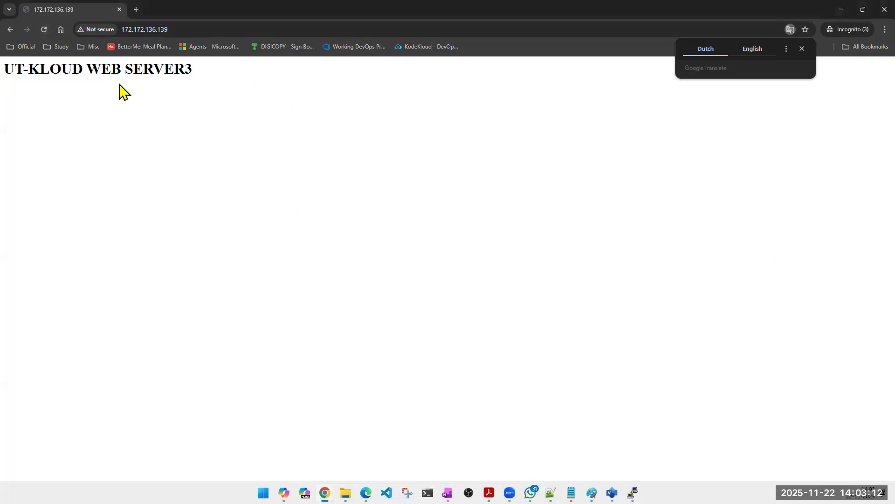
Step: Reload the load balancer page 172.172.136.139 several times to check which server answers with Apache stopped on vm-3
{"action": "left_click", "coordinate": [43, 31]}
{"action": "double_click", "coordinate": [166, 71]}
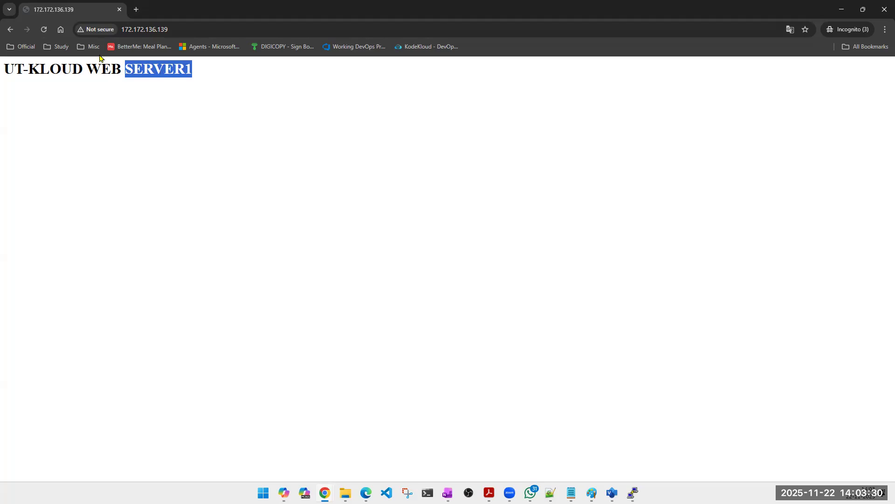
{"action": "left_click", "coordinate": [43, 29]}
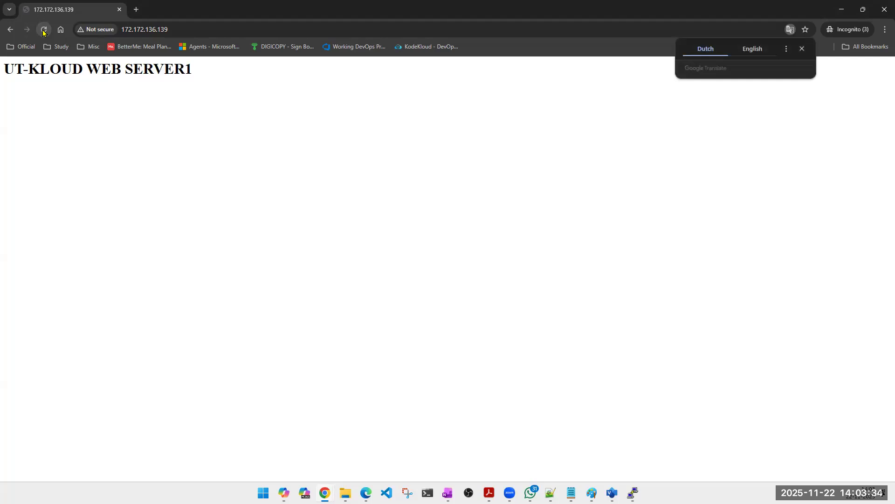
{"action": "left_click", "coordinate": [44, 30]}
{"action": "left_click", "coordinate": [44, 30]}
Step: Bring up the vm-2 terminal and stop its Apache service with sudo systemctl stop apache2
{"action": "mouse_move", "coordinate": [632, 493]}
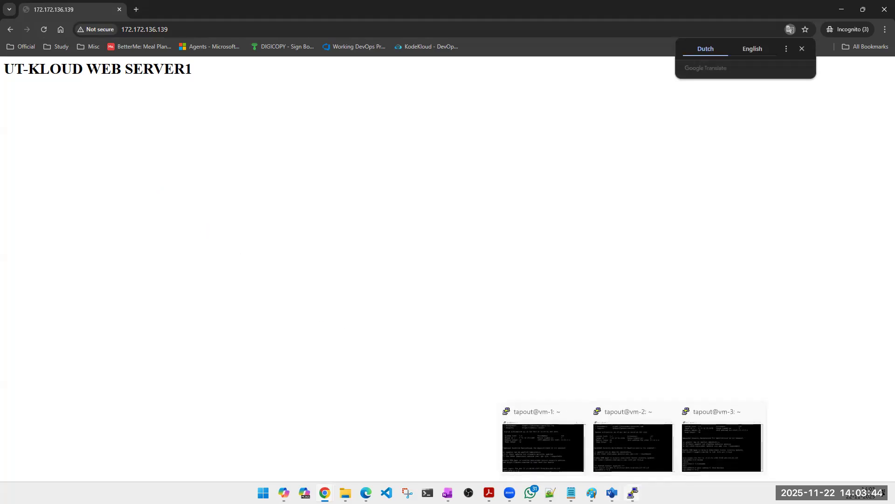
{"action": "left_click", "coordinate": [638, 461]}
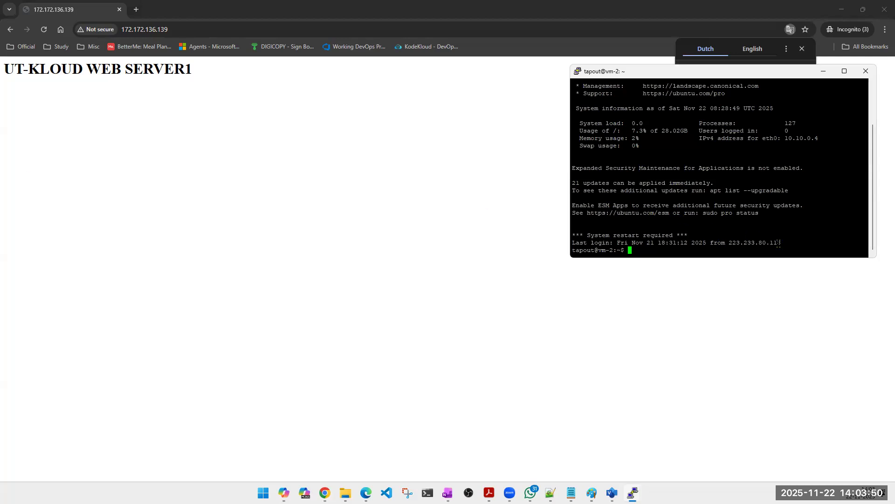
{"action": "type", "text": "sudo systemctl stop apache2"}
{"action": "key", "text": "Return"}
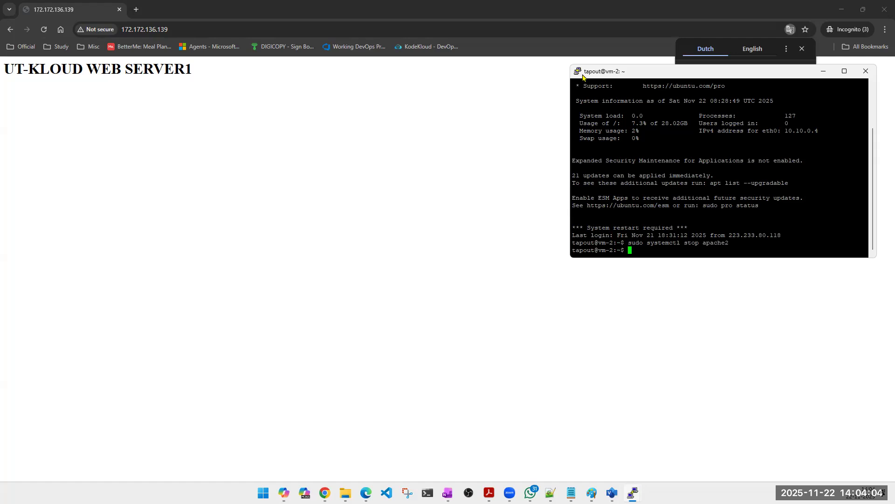
Step: Reload 172.172.136.139 repeatedly to check how the load balancer responds with Apache stopped on both vm-2 and vm-3
{"action": "left_click", "coordinate": [44, 29]}
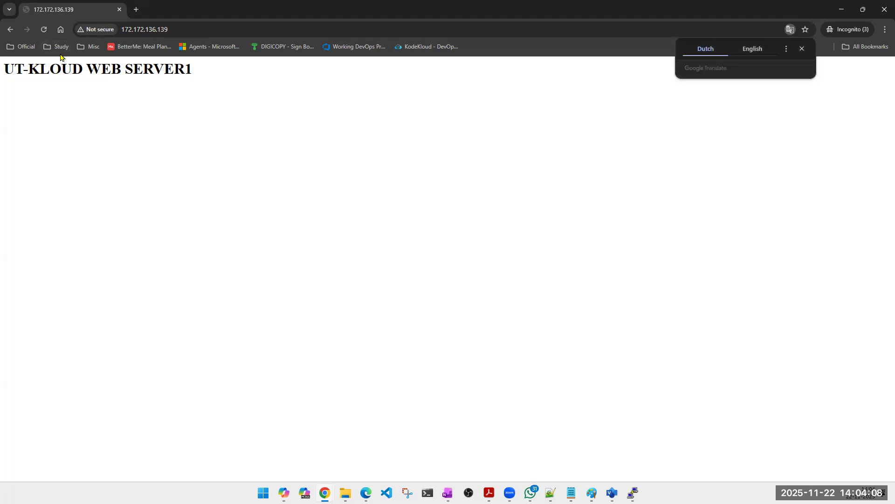
{"action": "left_click", "coordinate": [45, 29]}
{"action": "left_click", "coordinate": [46, 30]}
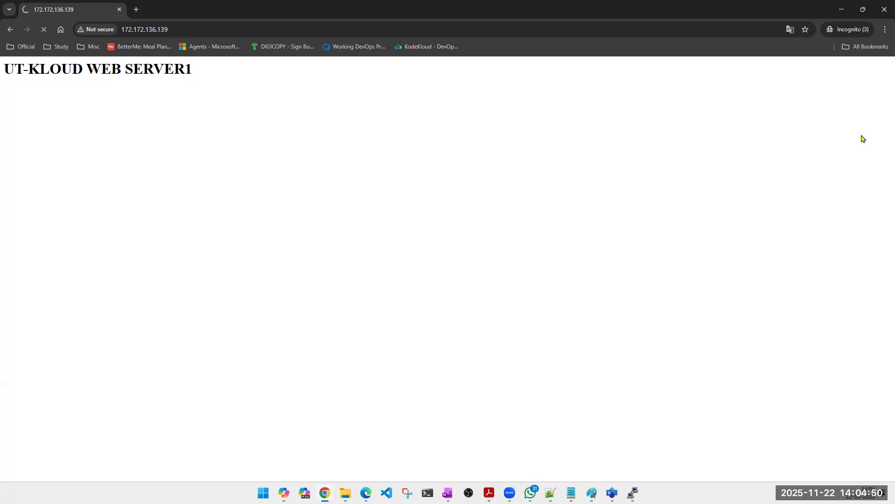
{"action": "mouse_move", "coordinate": [366, 492]}
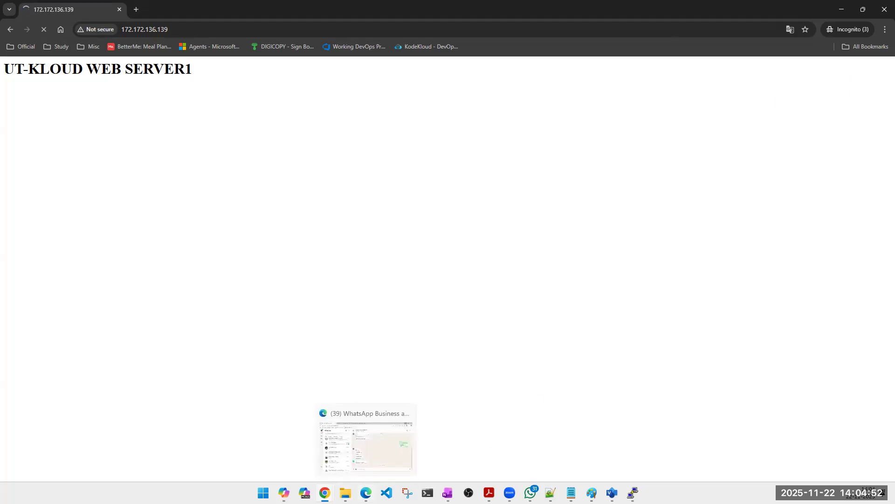
Step: Switch to the Azure portal window, open load balancer UTKLOUD-LB from the load balancers list, and check its health probes
{"action": "mouse_move", "coordinate": [325, 493]}
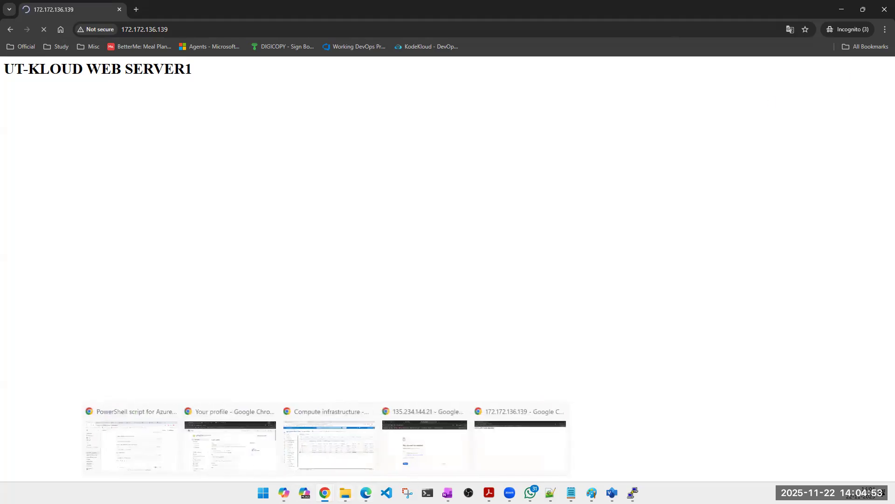
{"action": "left_click", "coordinate": [334, 458]}
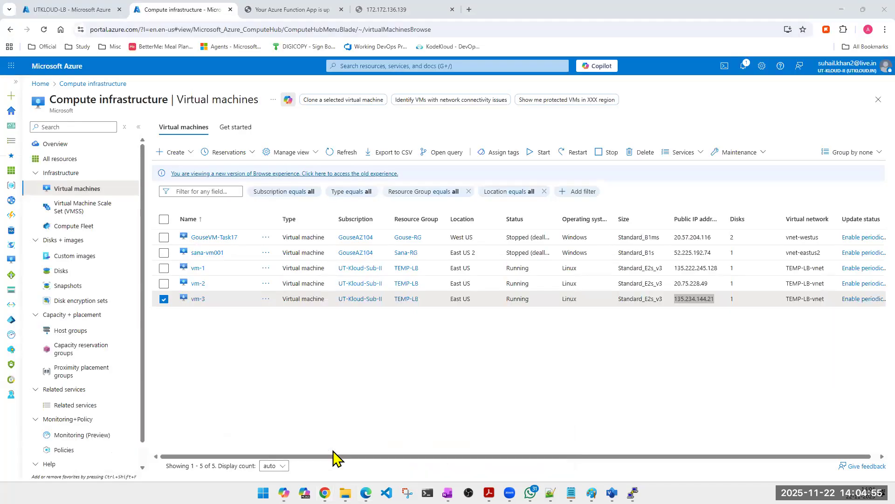
{"action": "left_click", "coordinate": [462, 64]}
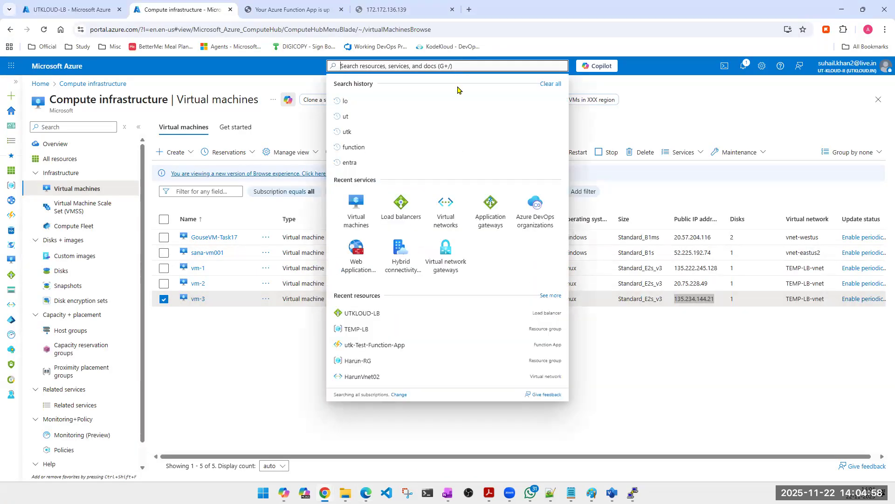
{"action": "left_click", "coordinate": [405, 218]}
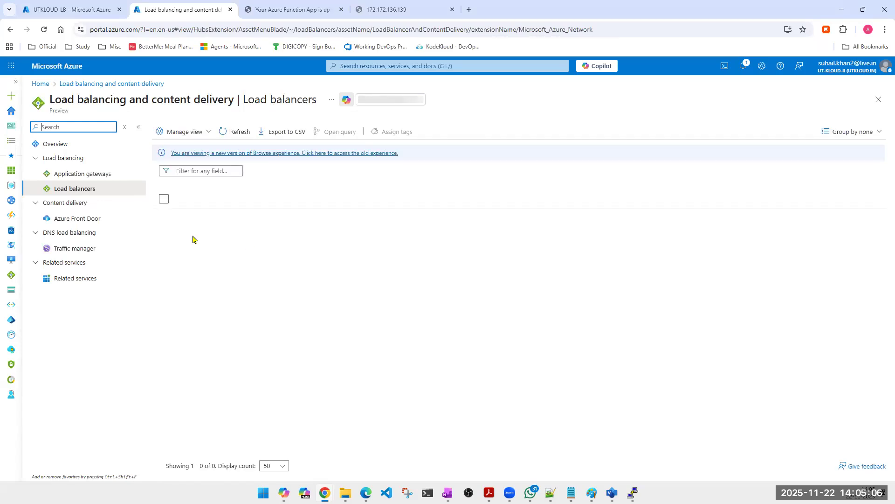
{"action": "left_click", "coordinate": [201, 218]}
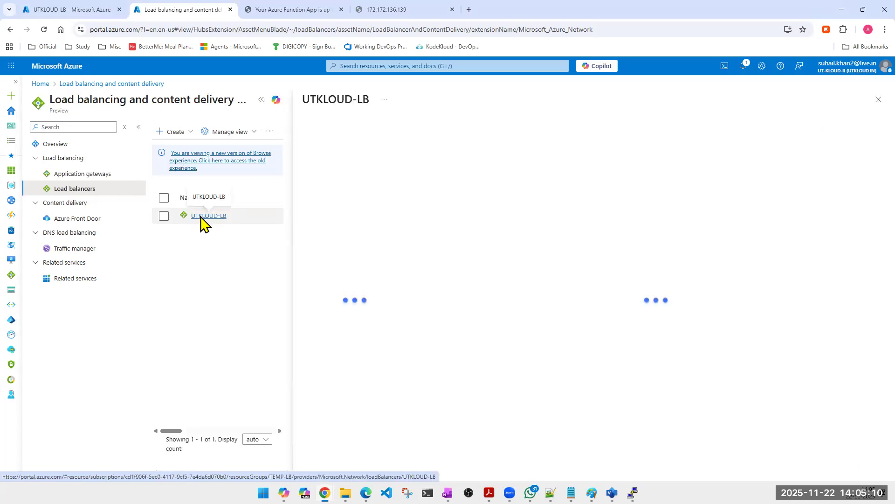
{"action": "left_click", "coordinate": [138, 127]}
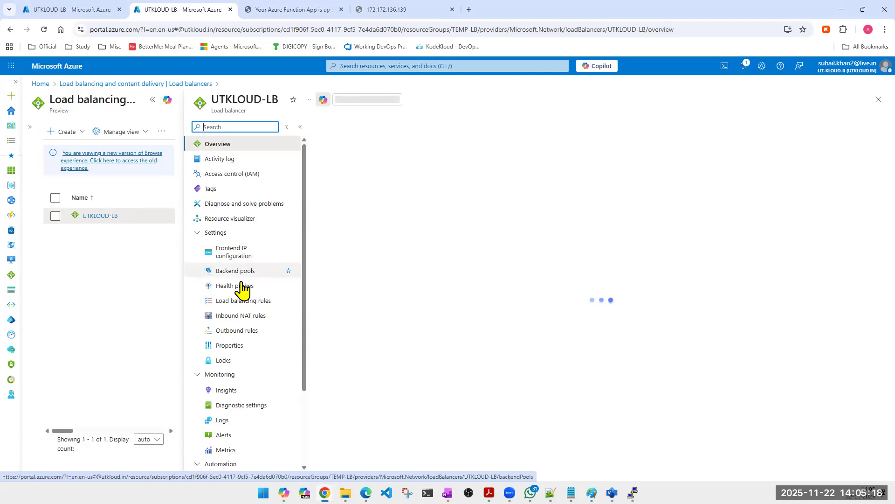
{"action": "left_click", "coordinate": [242, 286]}
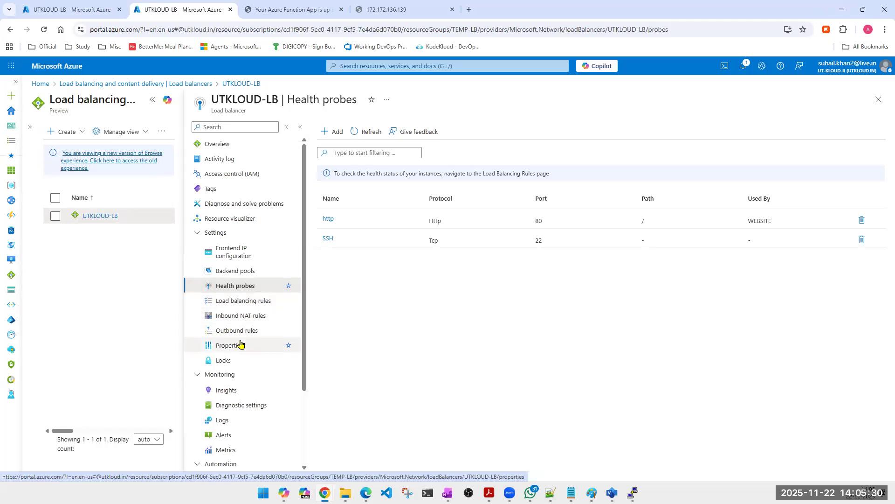
{"action": "left_click", "coordinate": [327, 220]}
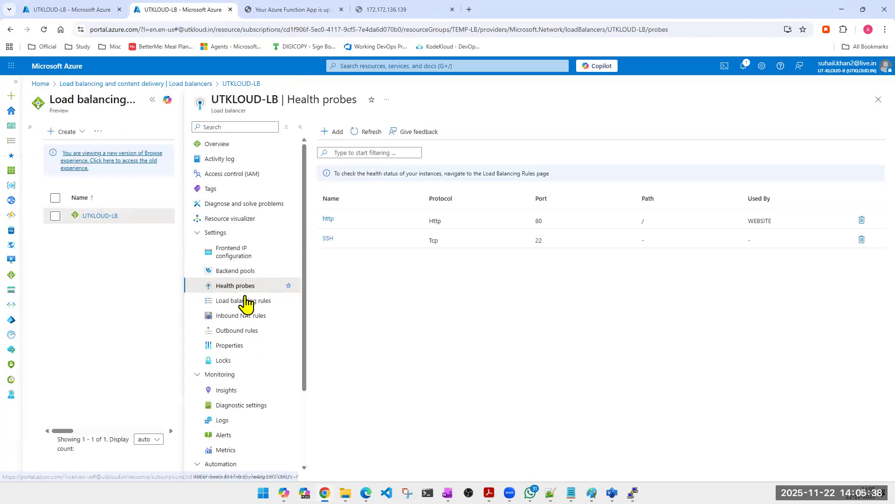
{"action": "scroll", "coordinate": [222, 308], "scroll_direction": "down", "scroll_amount": 1}
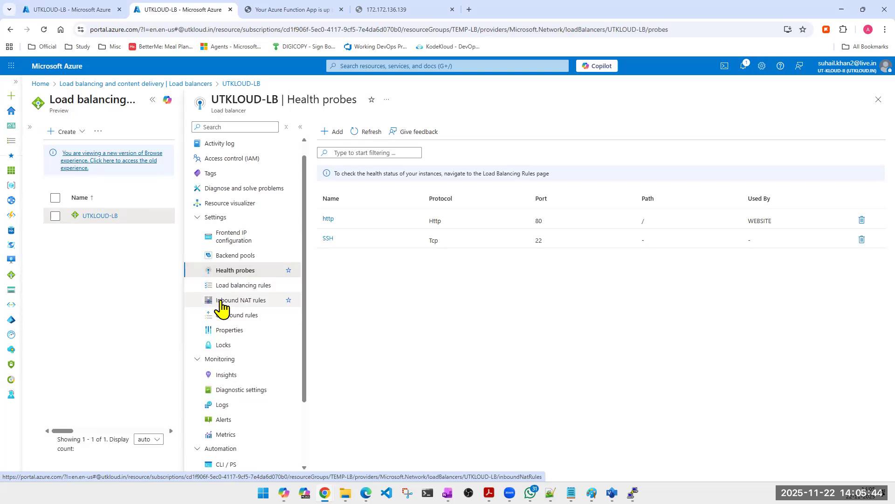
{"action": "left_click", "coordinate": [222, 309]}
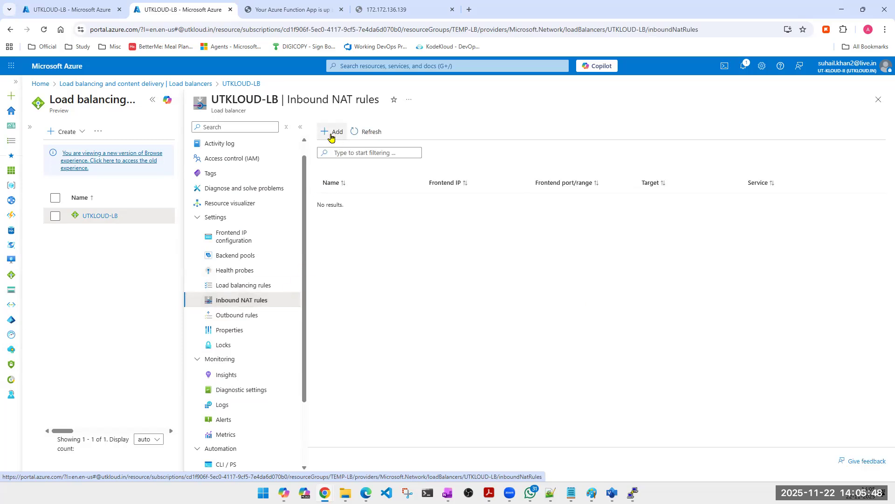
{"action": "left_click", "coordinate": [331, 133]}
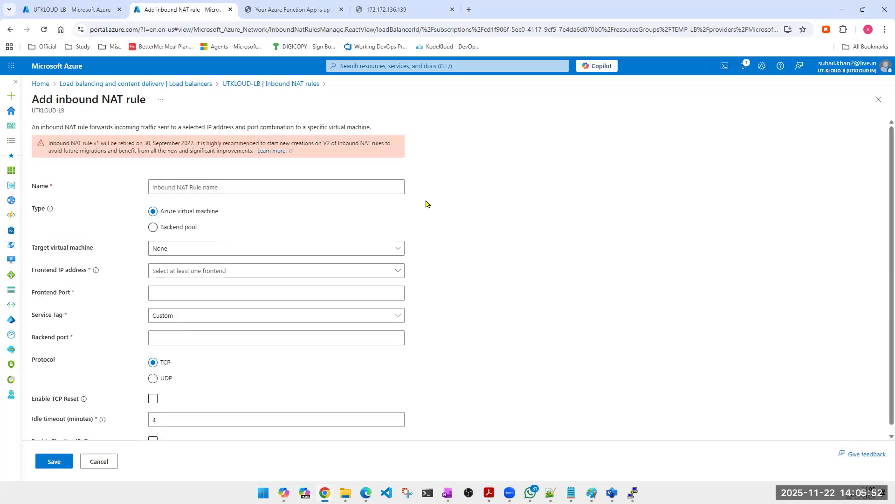
{"action": "left_click", "coordinate": [227, 255]}
{"action": "left_click", "coordinate": [199, 282]}
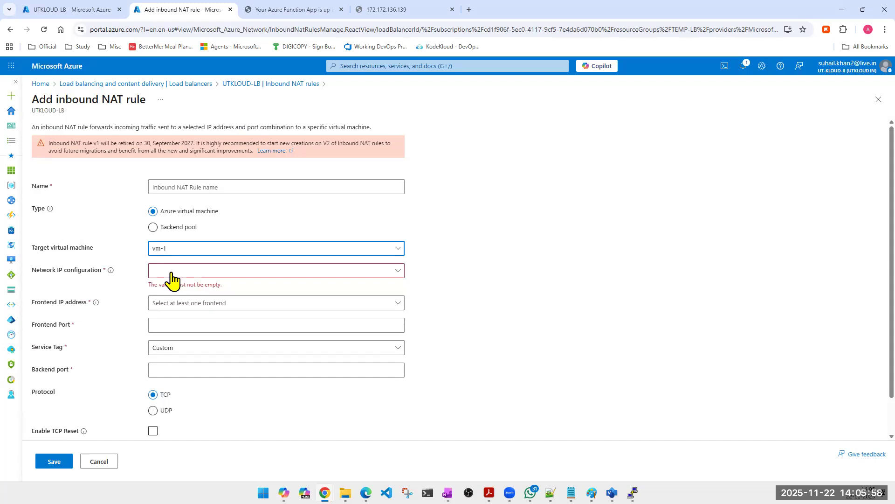
{"action": "left_click", "coordinate": [171, 274]}
{"action": "left_click", "coordinate": [181, 286]}
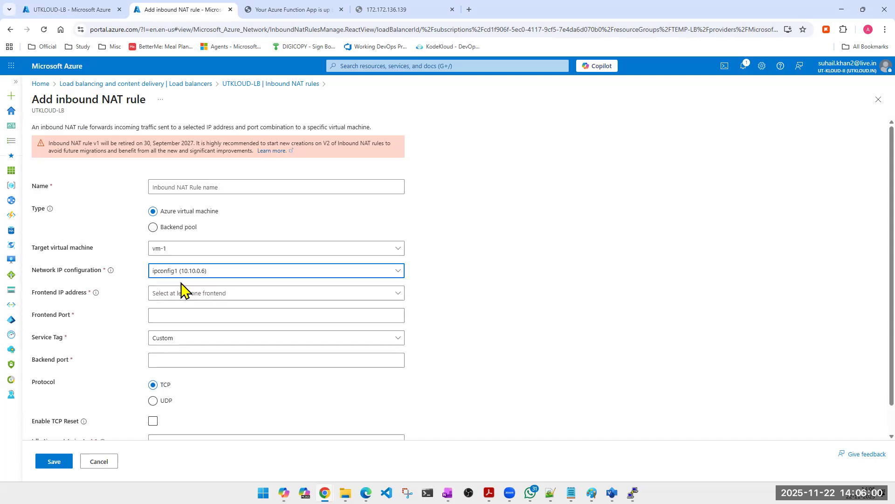
{"action": "left_click", "coordinate": [190, 310]}
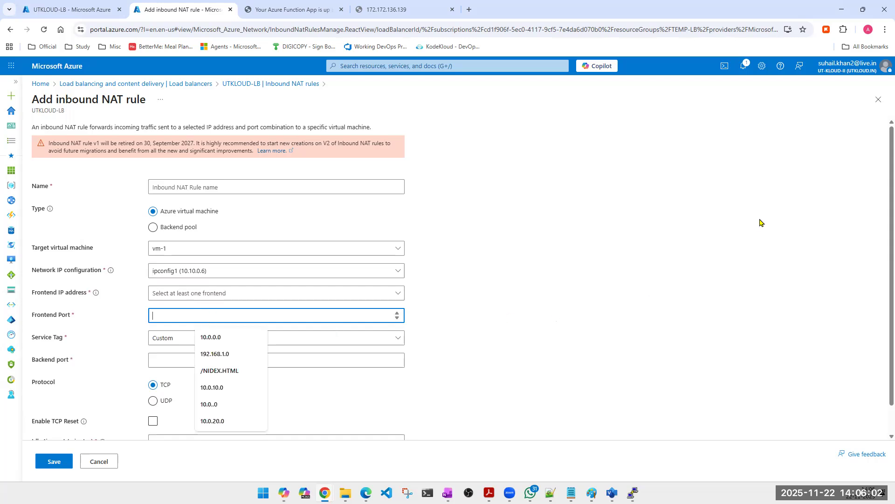
{"action": "left_click", "coordinate": [95, 462]}
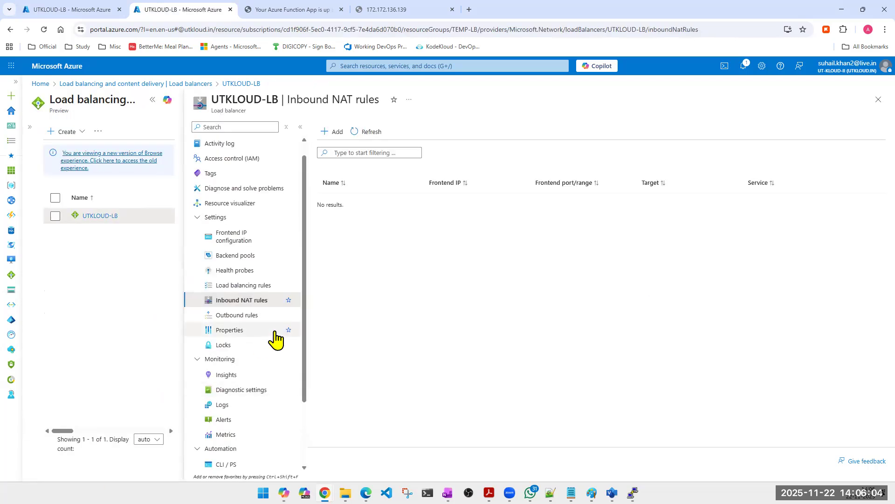
Step: Check UTKLOUD-LB's resource health and expand the 11/22/2025 entry in its health history
{"action": "scroll", "coordinate": [269, 332], "scroll_direction": "down", "scroll_amount": 3}
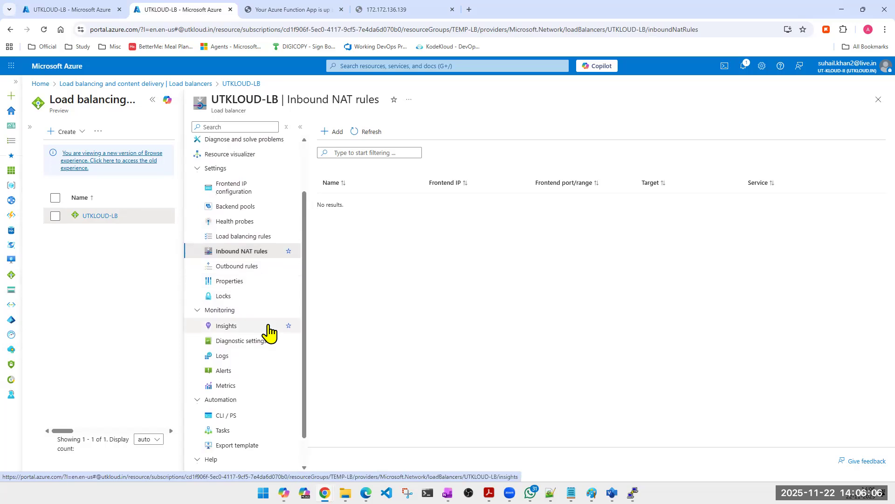
{"action": "scroll", "coordinate": [271, 339], "scroll_direction": "up", "scroll_amount": 3}
{"action": "scroll", "coordinate": [270, 332], "scroll_direction": "down", "scroll_amount": 3}
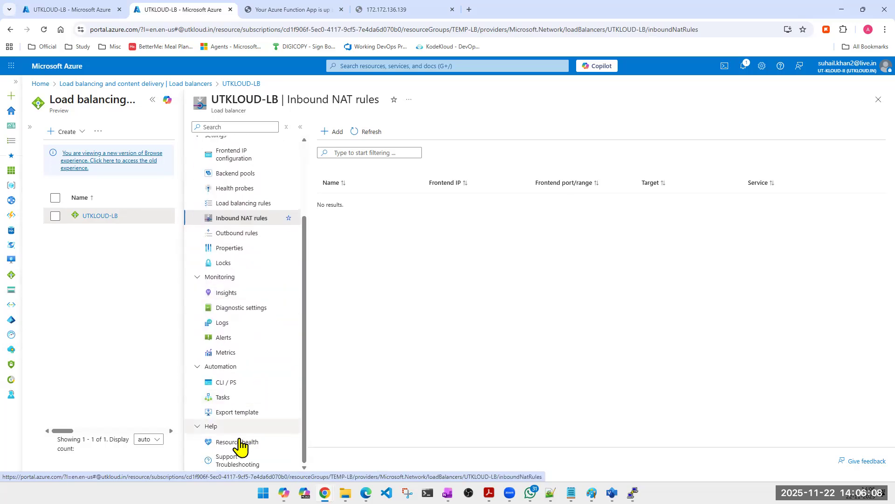
{"action": "left_click", "coordinate": [239, 443]}
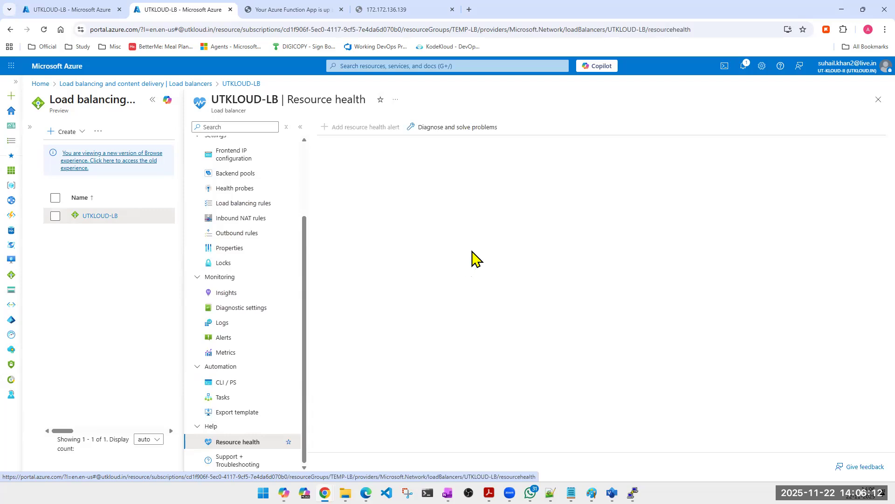
{"action": "scroll", "coordinate": [275, 278], "scroll_direction": "up", "scroll_amount": 3}
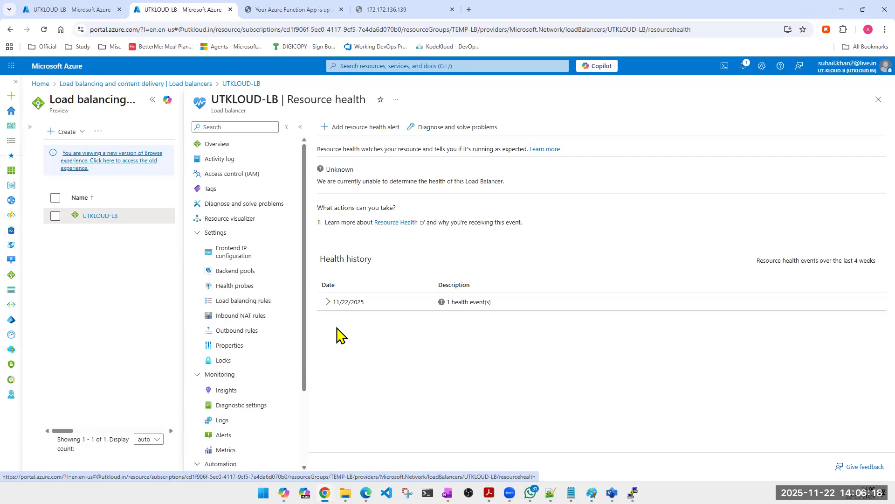
{"action": "left_click", "coordinate": [327, 301]}
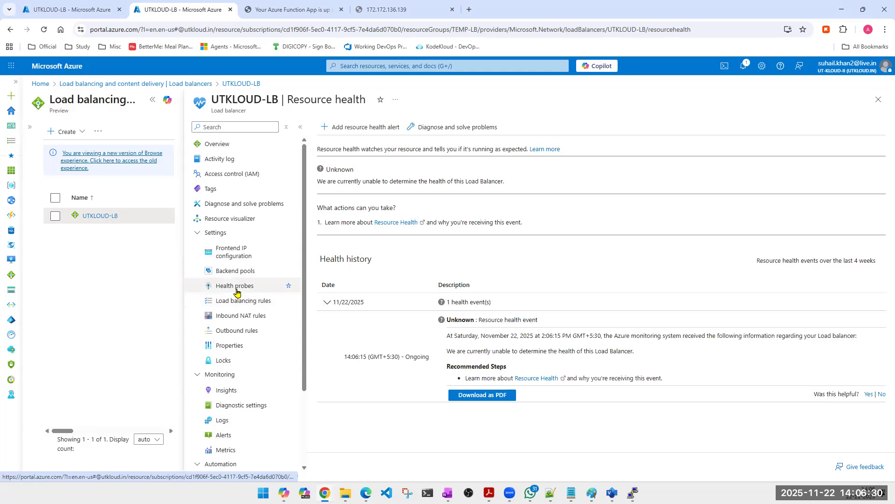
Step: Review UTKLOUD-LB's health probes again and look briefly at the OneNote page comparing Azure load-balancing services
{"action": "left_click", "coordinate": [236, 290]}
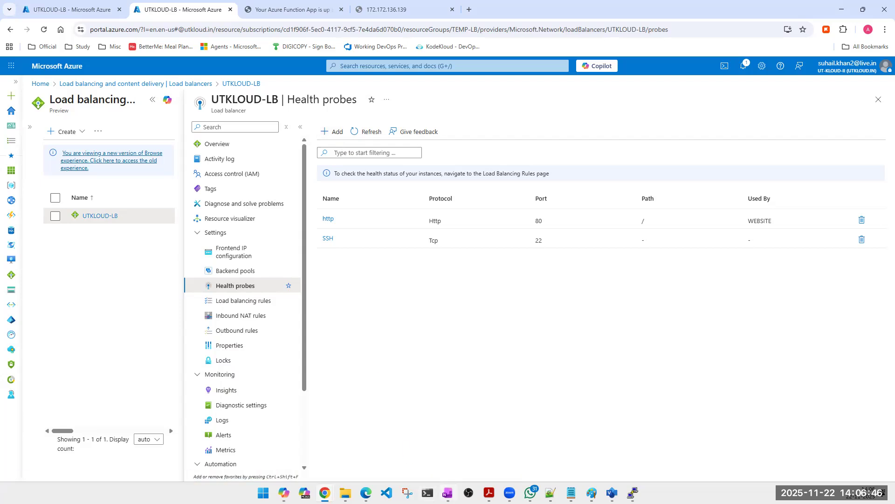
{"action": "left_click", "coordinate": [447, 492]}
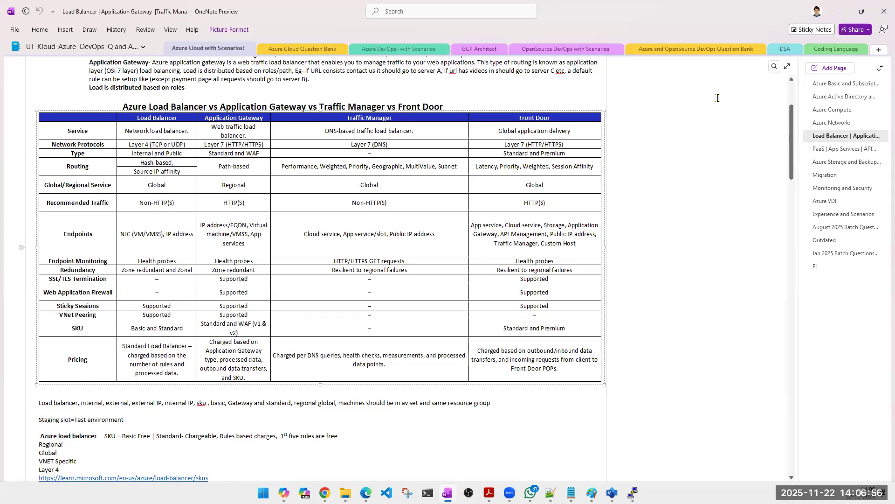
{"action": "left_click", "coordinate": [838, 13]}
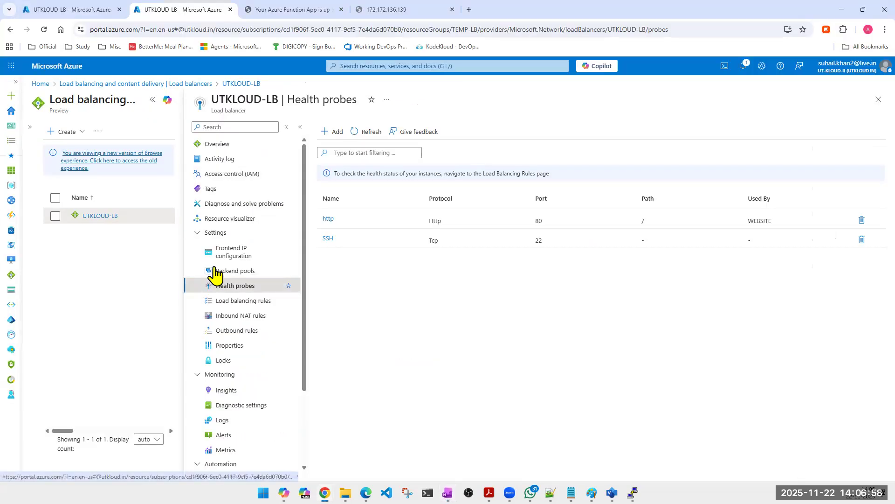
{"action": "left_click", "coordinate": [221, 234]}
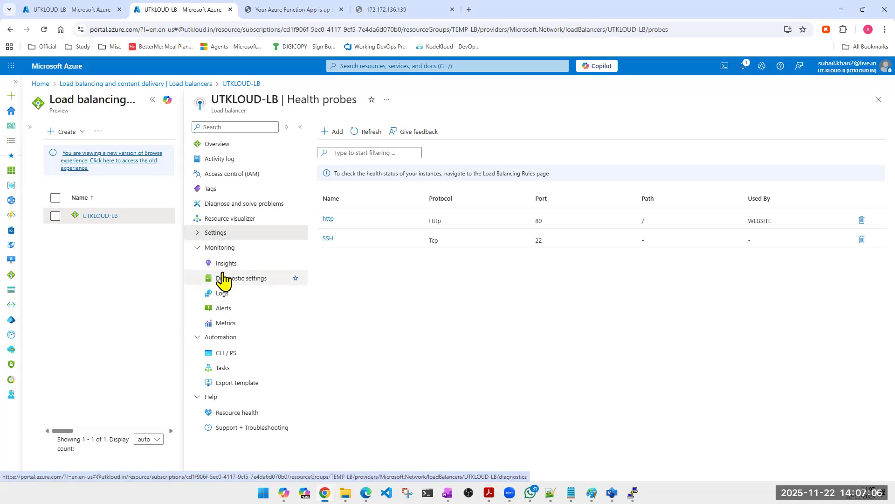
{"action": "left_click", "coordinate": [200, 237]}
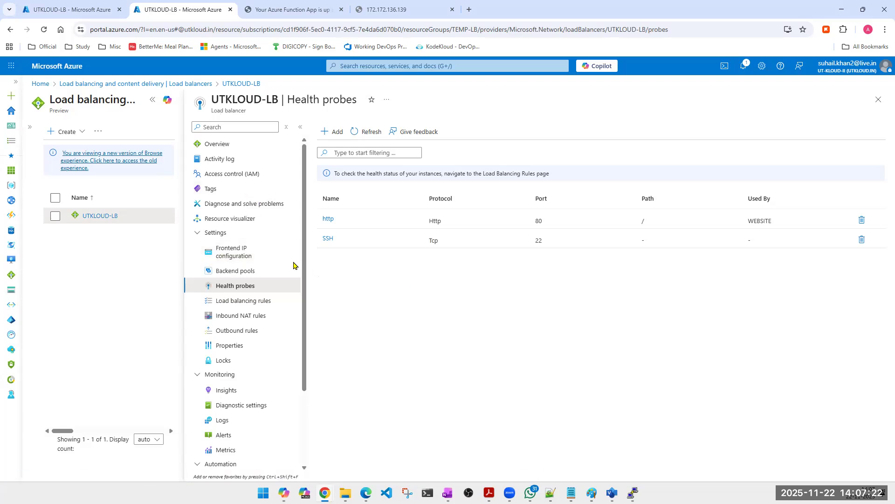
Step: Open UTKLOUD-LB's frontend IP configuration and follow its documentation link to read about load balancer components, limitations and inbound NAT rules
{"action": "left_click", "coordinate": [235, 259]}
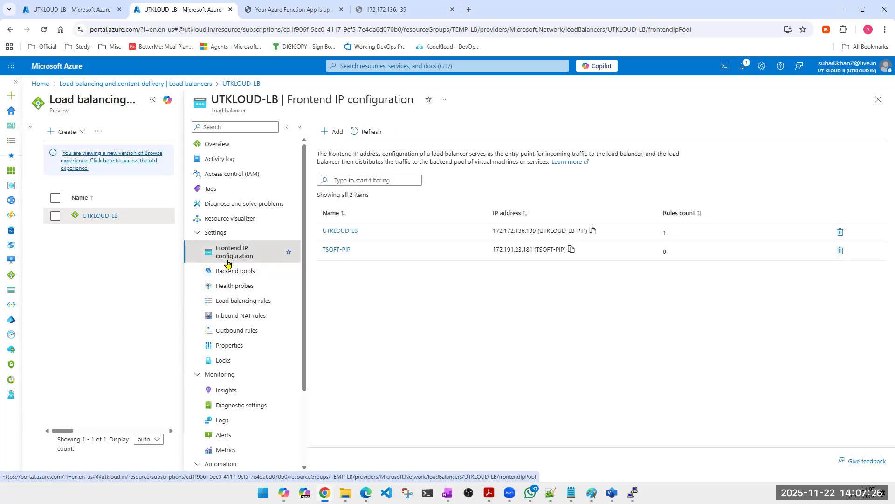
{"action": "left_click", "coordinate": [567, 163]}
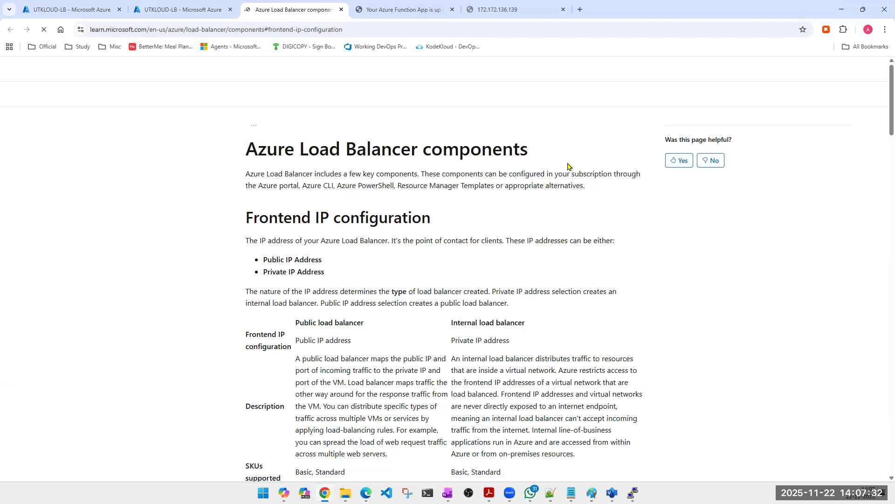
{"action": "scroll", "coordinate": [536, 348], "scroll_direction": "down", "scroll_amount": 5}
{"action": "scroll", "coordinate": [535, 348], "scroll_direction": "down", "scroll_amount": 4}
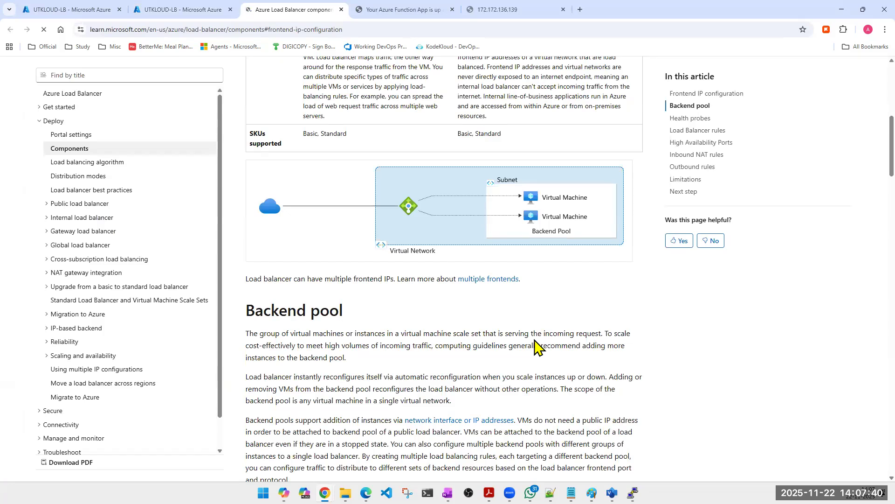
{"action": "scroll", "coordinate": [490, 320], "scroll_direction": "down", "scroll_amount": 1}
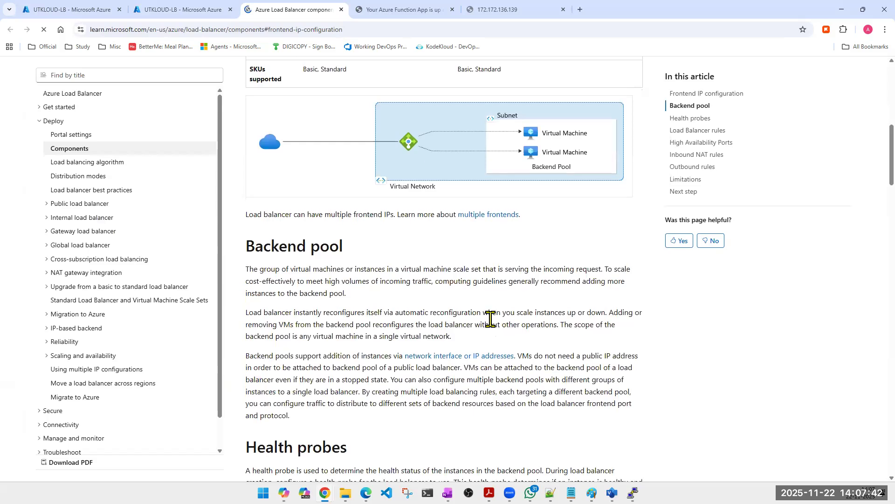
{"action": "scroll", "coordinate": [491, 319], "scroll_direction": "down", "scroll_amount": 6}
{"action": "scroll", "coordinate": [490, 311], "scroll_direction": "down", "scroll_amount": 6}
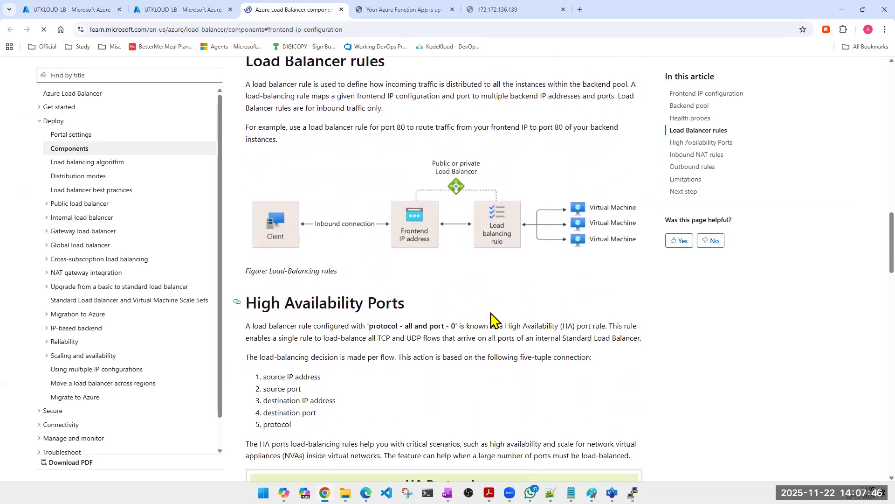
{"action": "scroll", "coordinate": [490, 319], "scroll_direction": "down", "scroll_amount": 7}
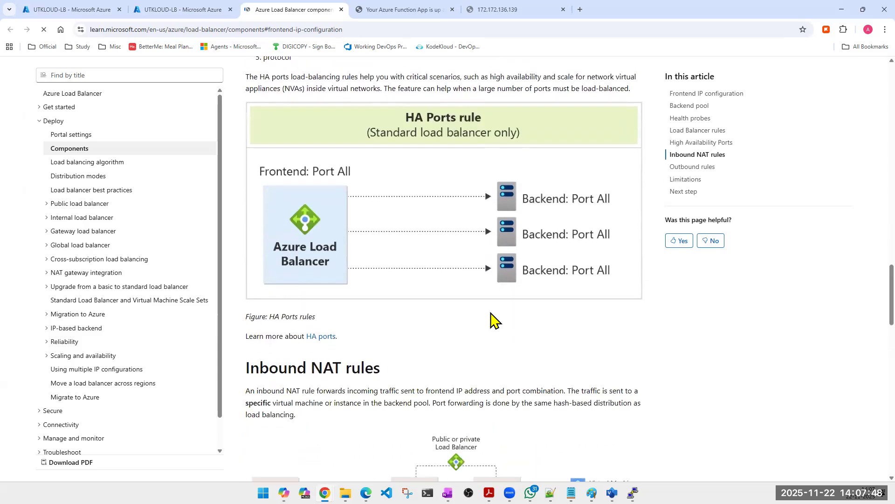
{"action": "scroll", "coordinate": [494, 321], "scroll_direction": "down", "scroll_amount": 9}
{"action": "scroll", "coordinate": [494, 321], "scroll_direction": "down", "scroll_amount": 5}
{"action": "scroll", "coordinate": [491, 319], "scroll_direction": "down", "scroll_amount": 6}
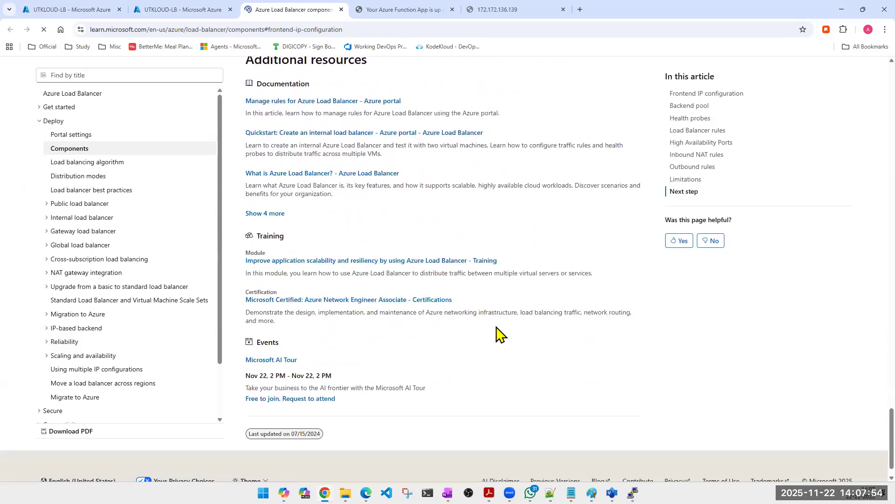
{"action": "scroll", "coordinate": [497, 334], "scroll_direction": "up", "scroll_amount": 7}
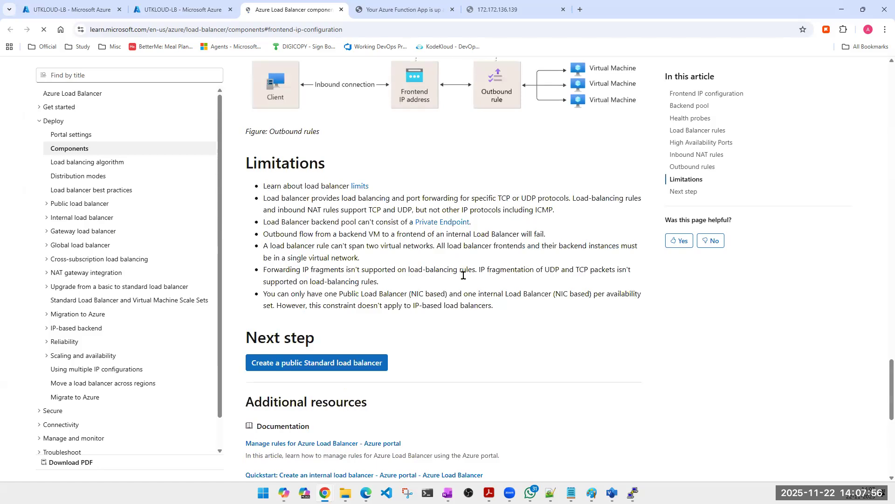
{"action": "scroll", "coordinate": [463, 275], "scroll_direction": "up", "scroll_amount": 8}
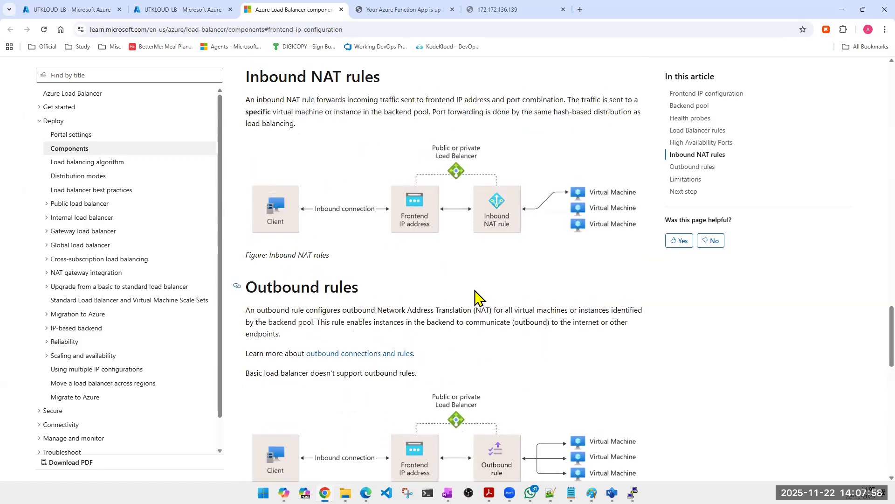
{"action": "scroll", "coordinate": [477, 297], "scroll_direction": "up", "scroll_amount": 2}
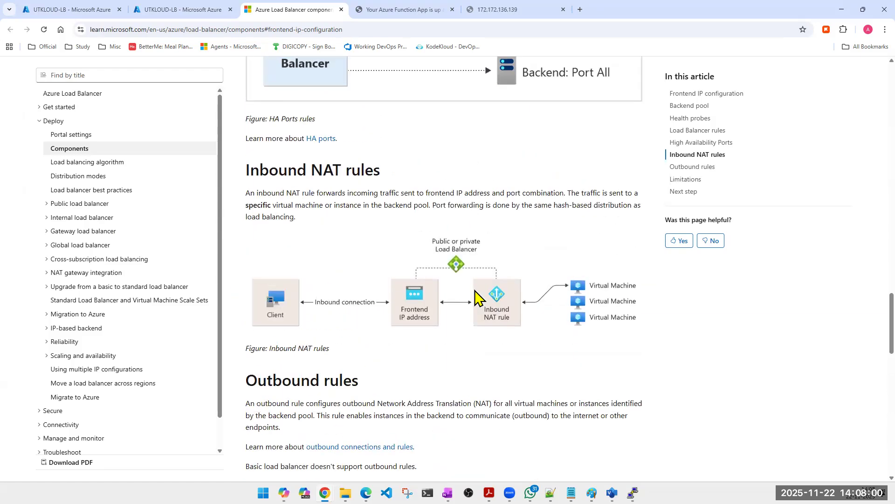
Step: Review the Azure Load Balancer components article from the inbound NAT rules back through HA ports, load balancer rules and health probes to frontend IP configuration
{"action": "scroll", "coordinate": [476, 297], "scroll_direction": "up", "scroll_amount": 5}
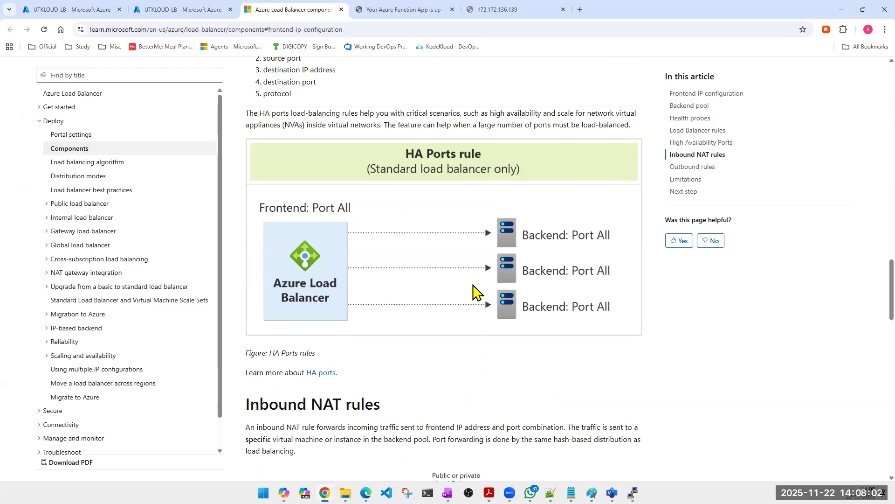
{"action": "scroll", "coordinate": [473, 285], "scroll_direction": "up", "scroll_amount": 6}
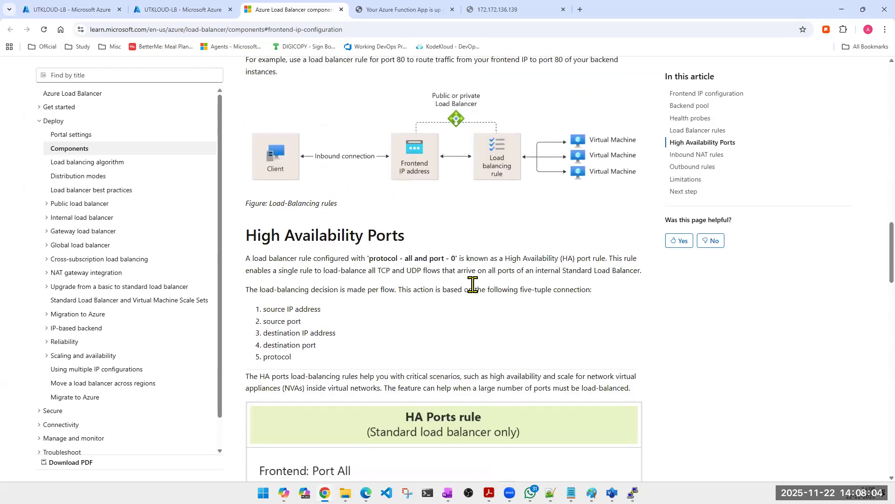
{"action": "scroll", "coordinate": [473, 285], "scroll_direction": "up", "scroll_amount": 6}
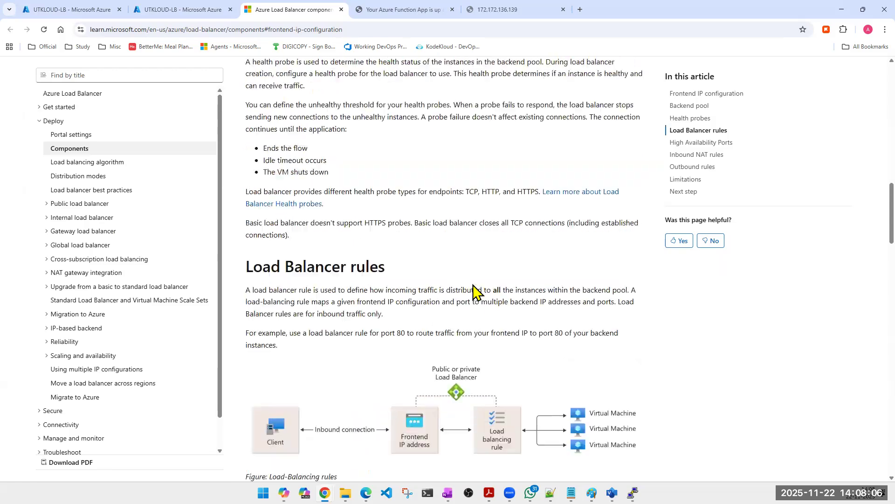
{"action": "scroll", "coordinate": [473, 293], "scroll_direction": "up", "scroll_amount": 1}
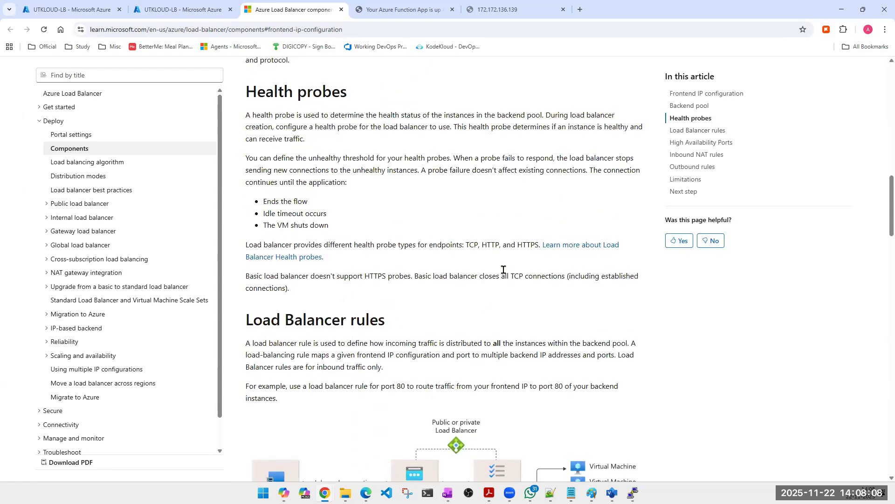
{"action": "scroll", "coordinate": [517, 268], "scroll_direction": "up", "scroll_amount": 5}
{"action": "scroll", "coordinate": [523, 263], "scroll_direction": "up", "scroll_amount": 10}
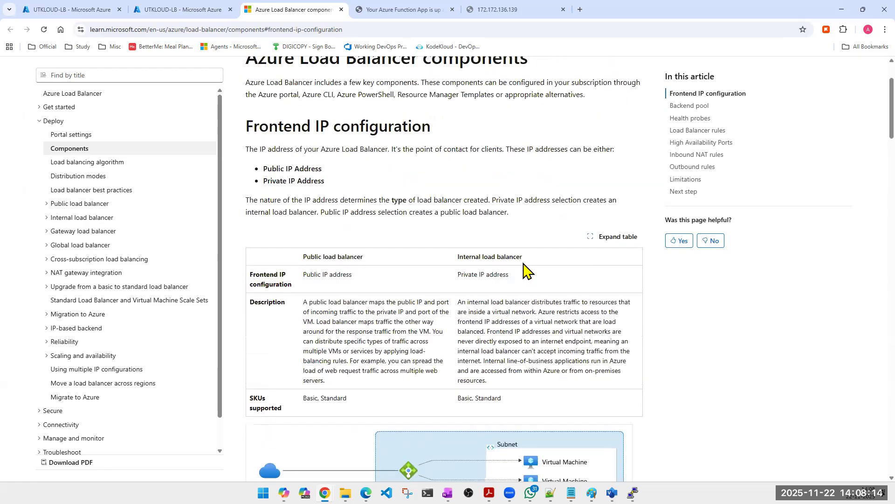
{"action": "scroll", "coordinate": [523, 270], "scroll_direction": "up", "scroll_amount": 2}
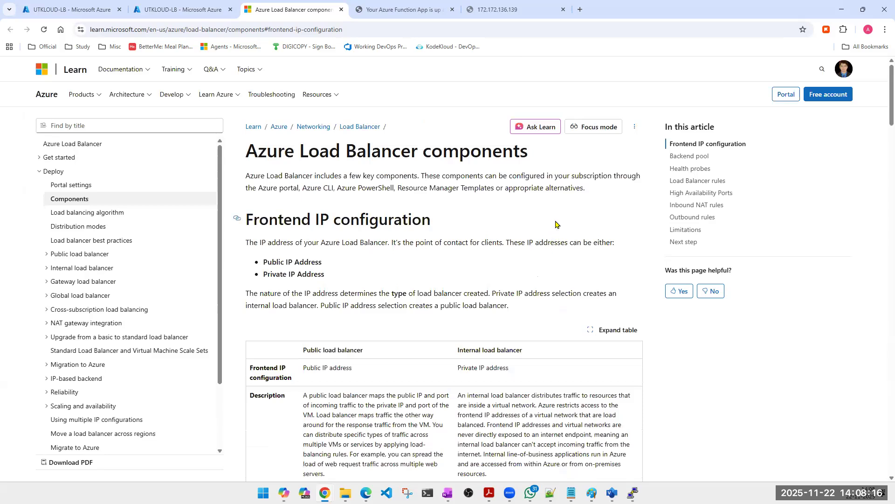